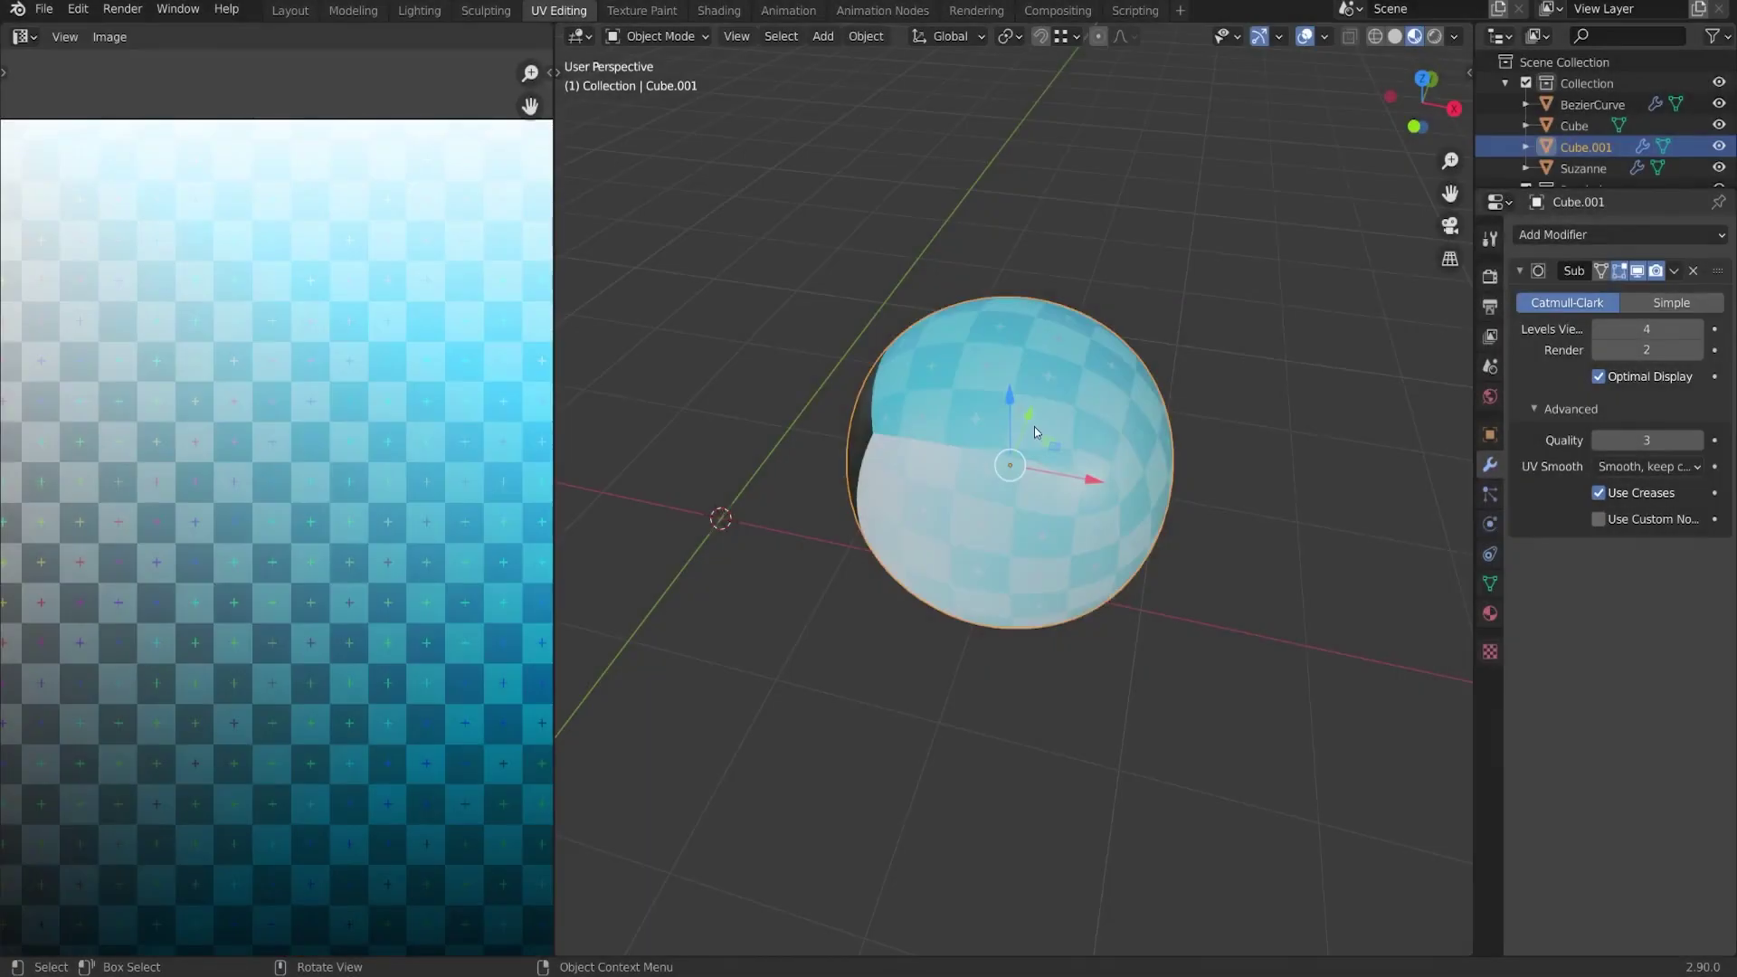
Select the figure-eight tube and enter Edit Mode with edge selection active
{"action": "middle_click_drag", "start_coordinate": [1034, 426], "coordinate": [1131, 362]}
{"action": "left_click", "coordinate": [1131, 361]}
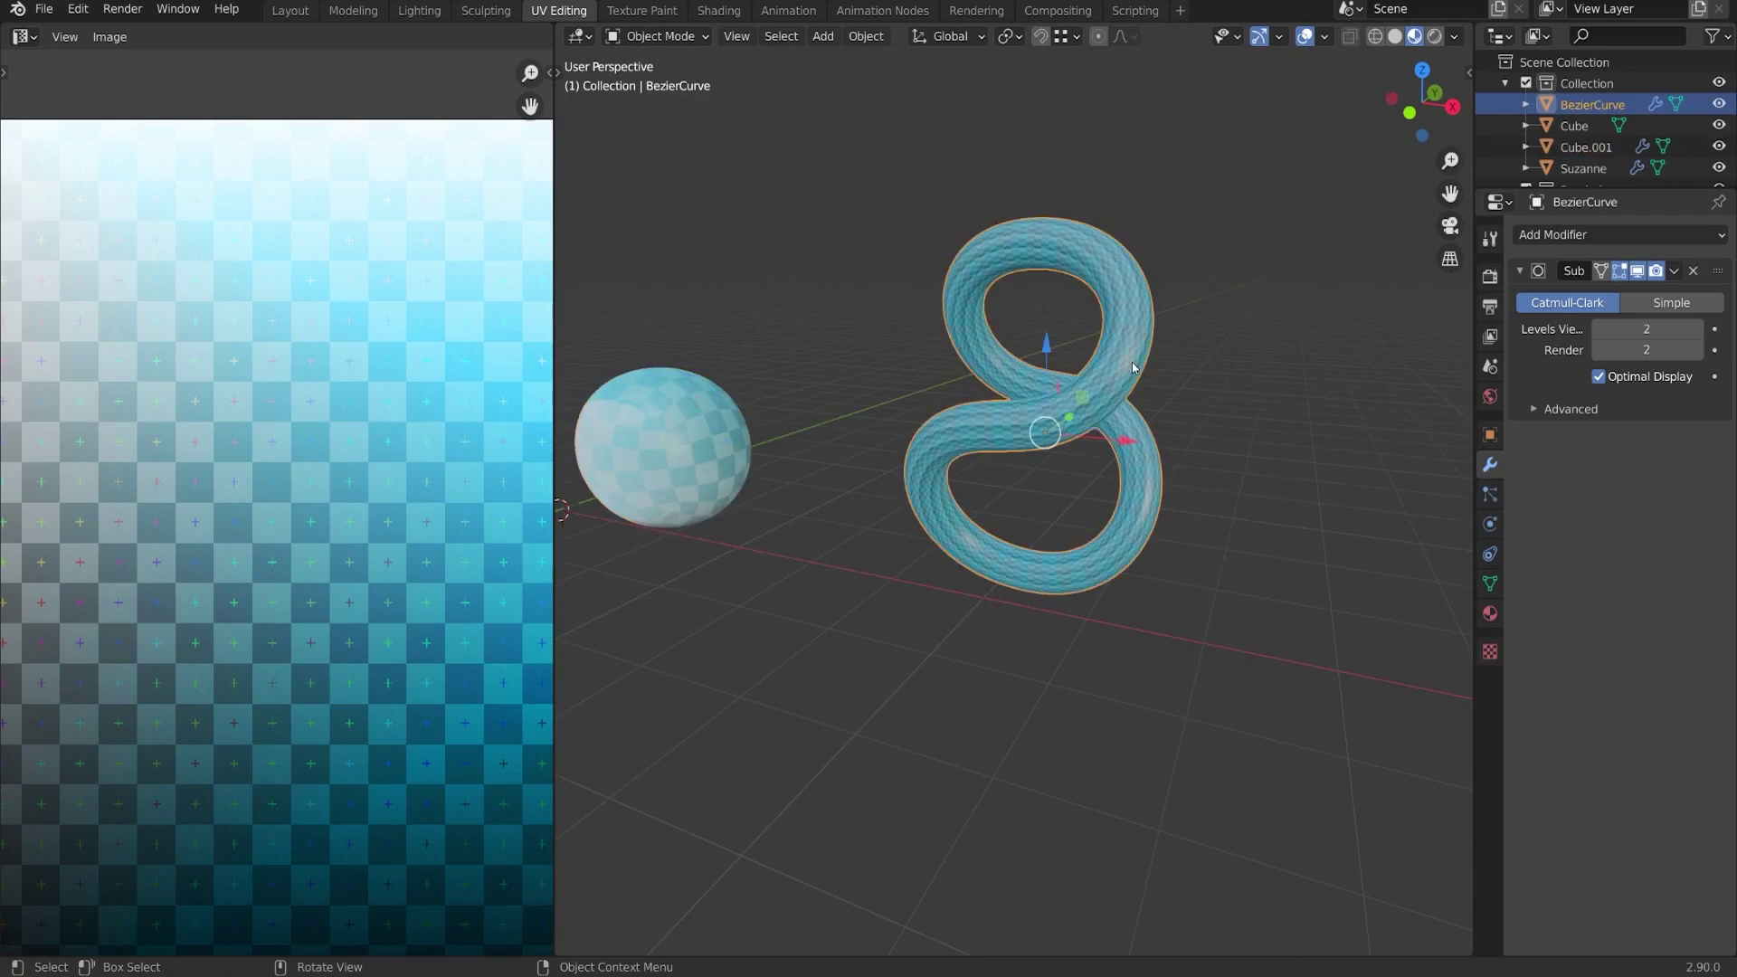
{"action": "key", "text": "KP_1"}
{"action": "key", "text": "KP_3"}
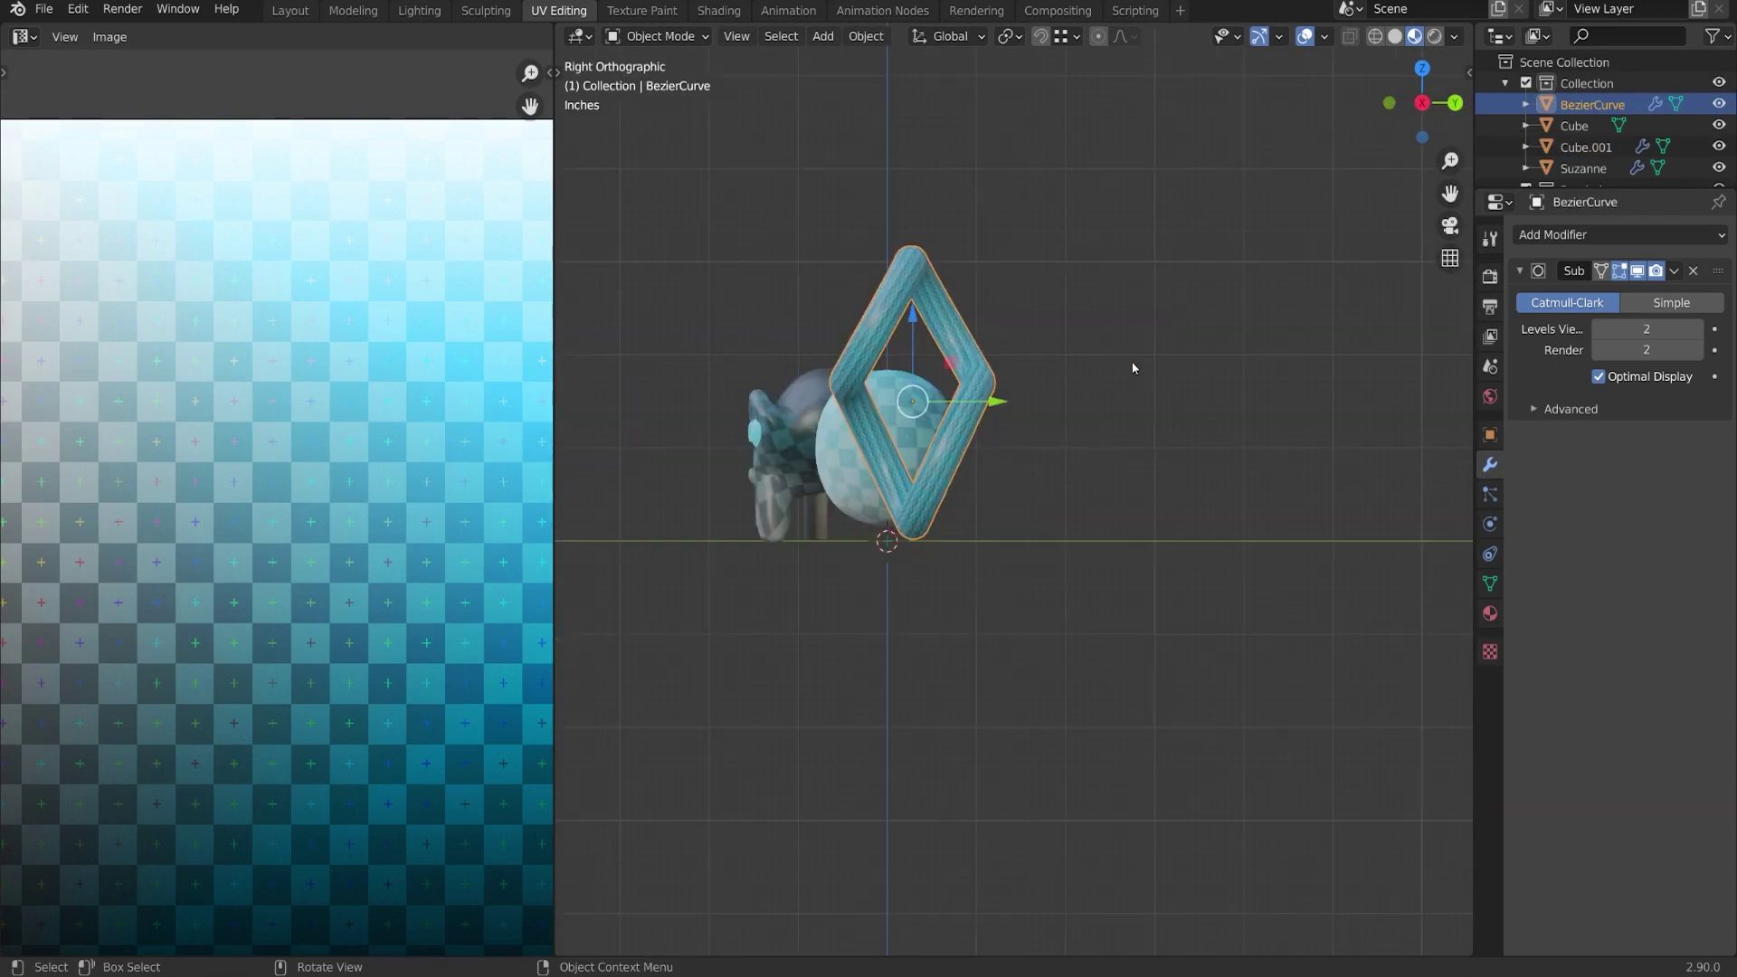
{"action": "key", "text": "KP_1"}
{"action": "middle_click_drag", "start_coordinate": [1132, 367], "coordinate": [1012, 595]}
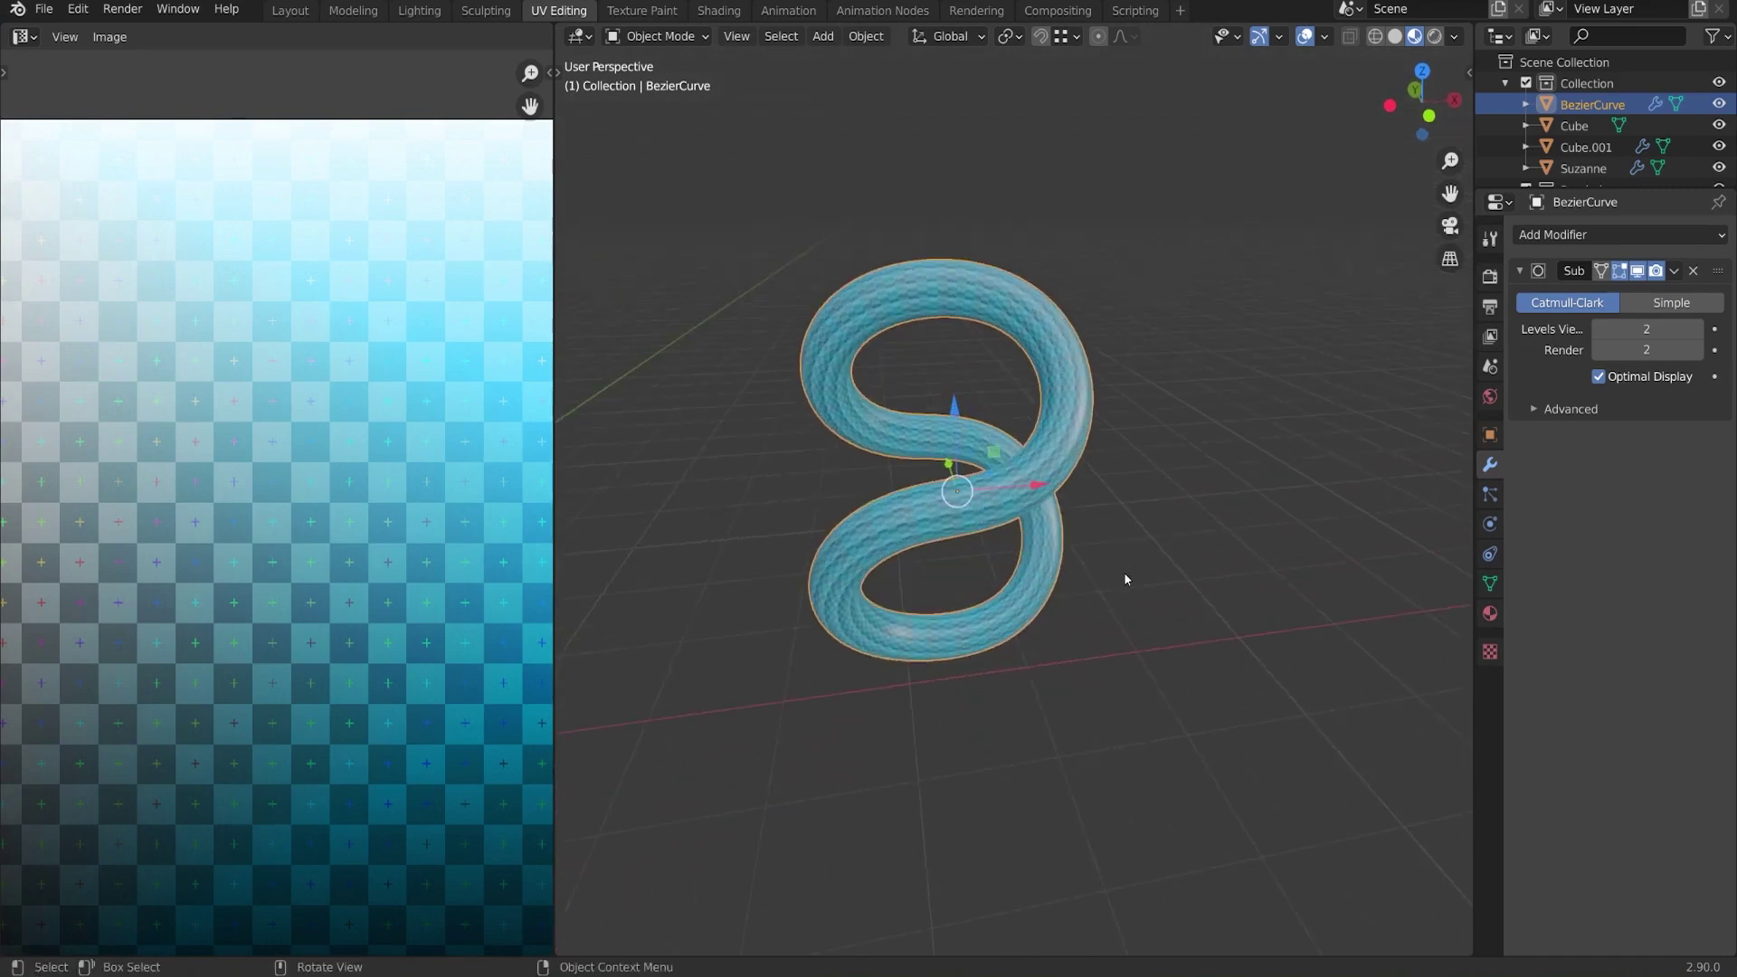
{"action": "middle_click_drag", "start_coordinate": [1125, 578], "coordinate": [1129, 527]}
{"action": "key", "text": "Tab"}
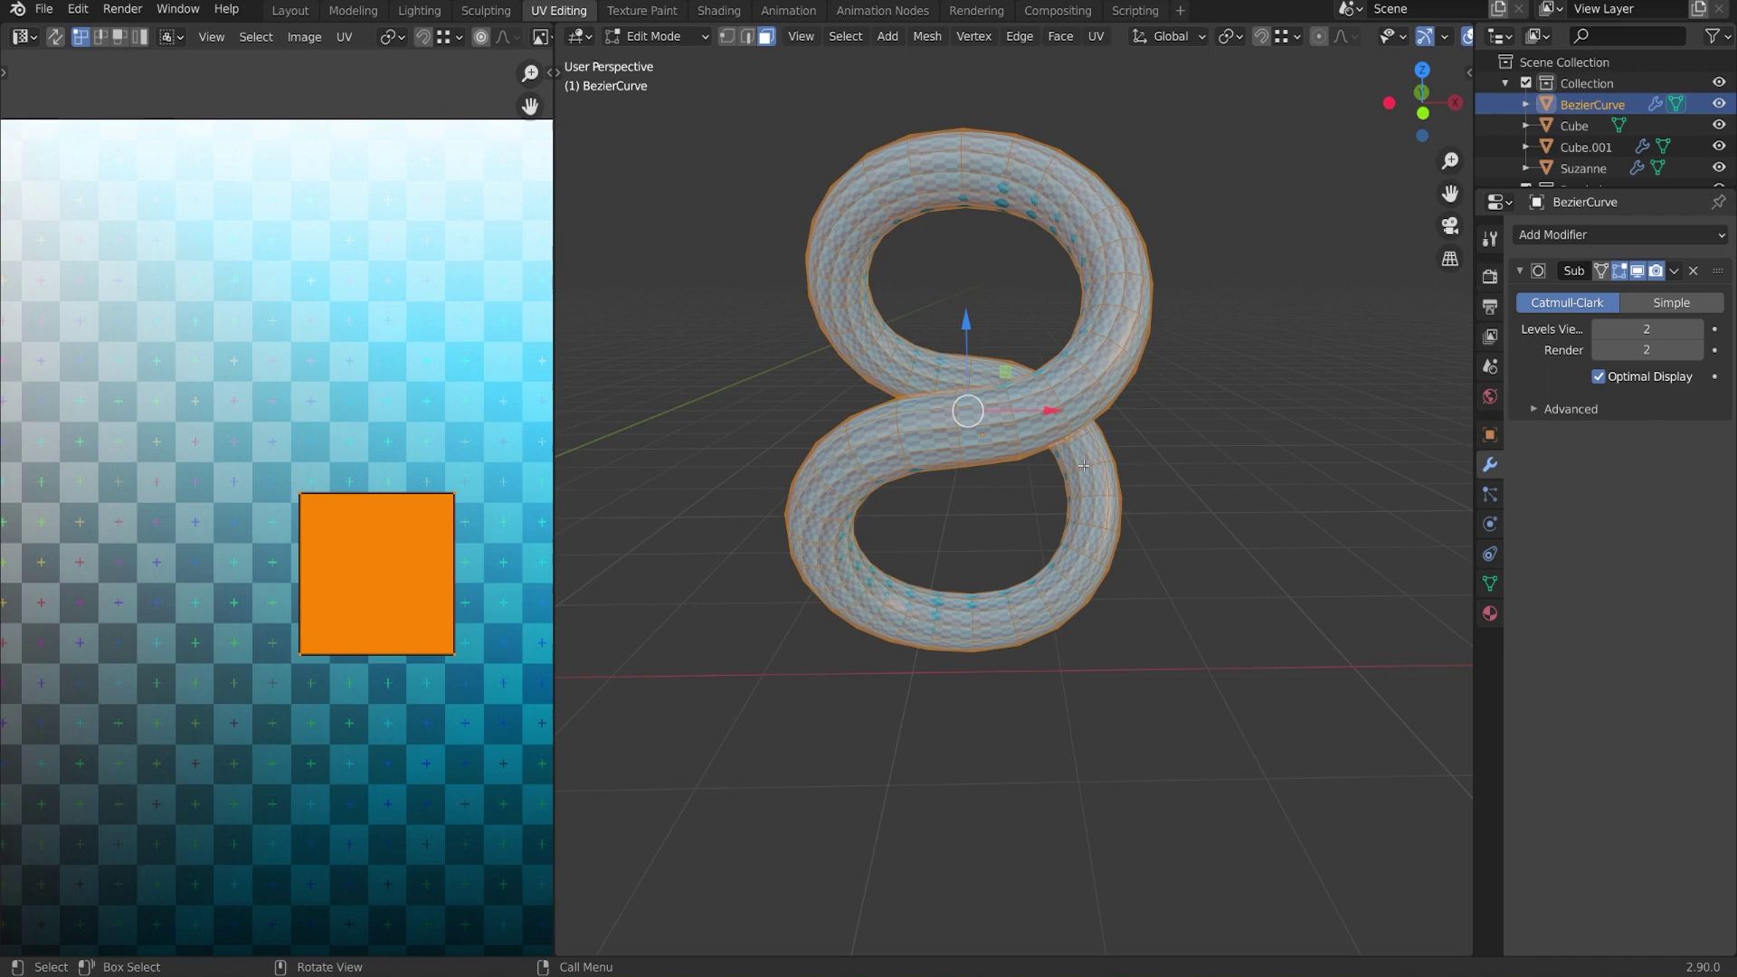
{"action": "key", "text": "2"}
Select the tube's entire mesh and unwrap it without any seams marked
{"action": "middle_click_drag", "start_coordinate": [1061, 376], "coordinate": [1079, 351]}
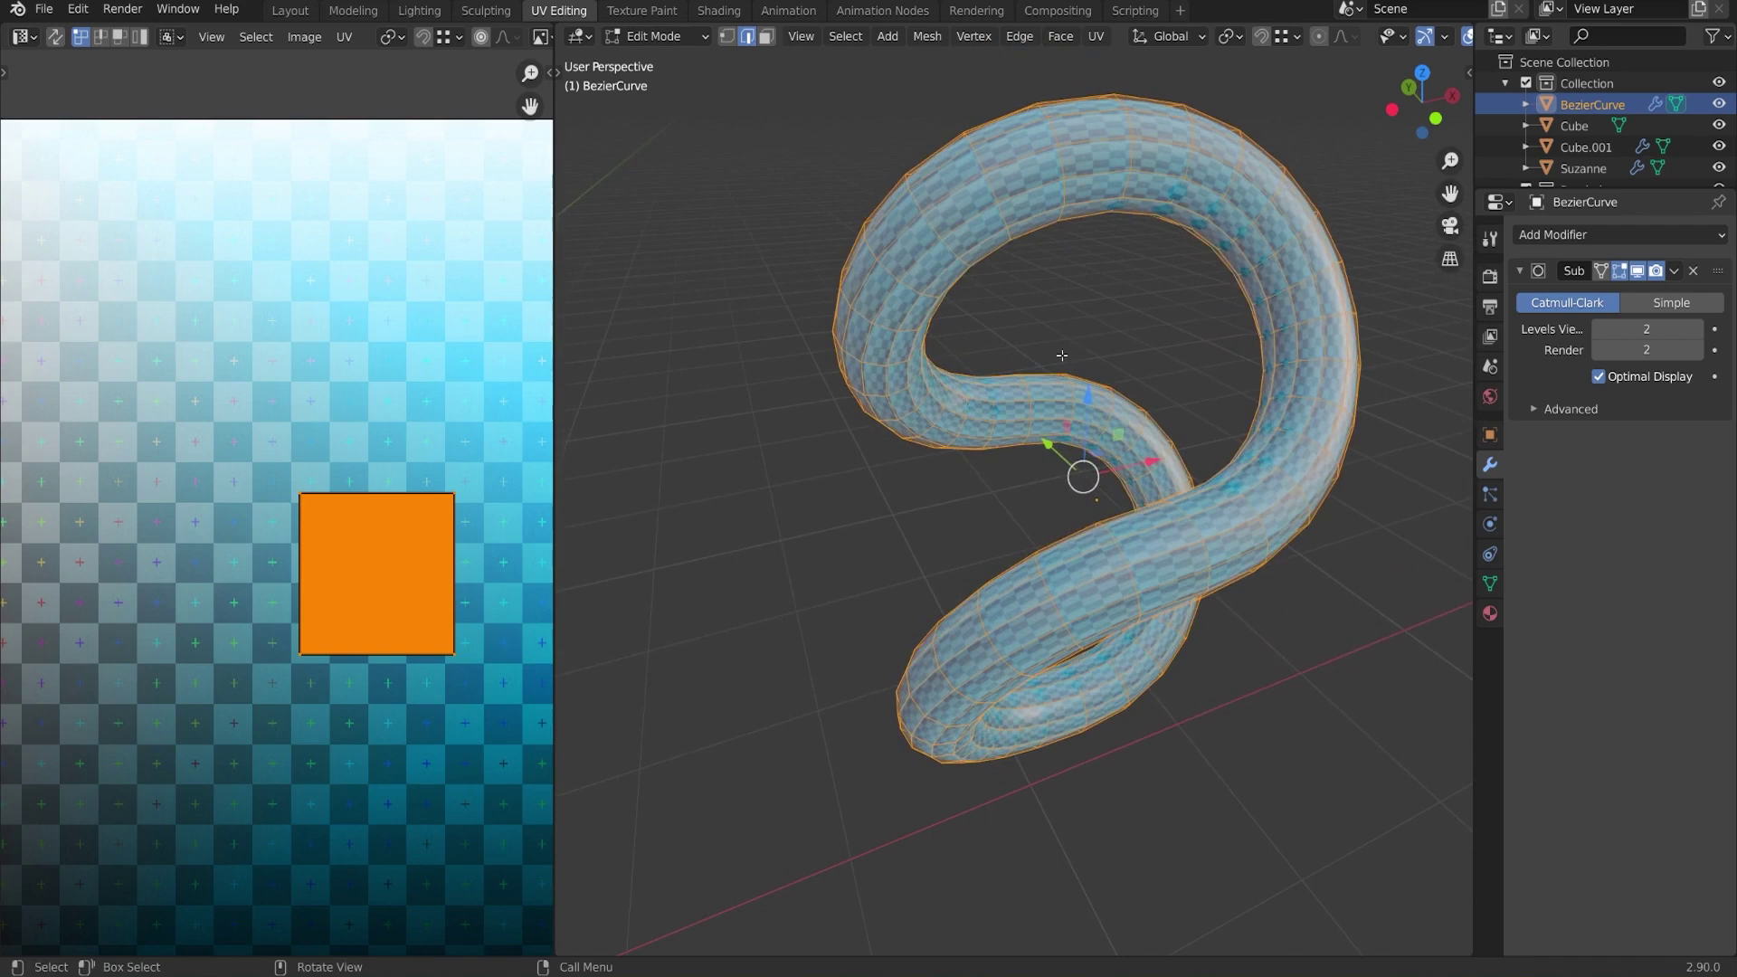
{"action": "middle_click_drag", "start_coordinate": [1049, 420], "coordinate": [1004, 421]}
{"action": "left_click", "coordinate": [1049, 421], "text": "alt"}
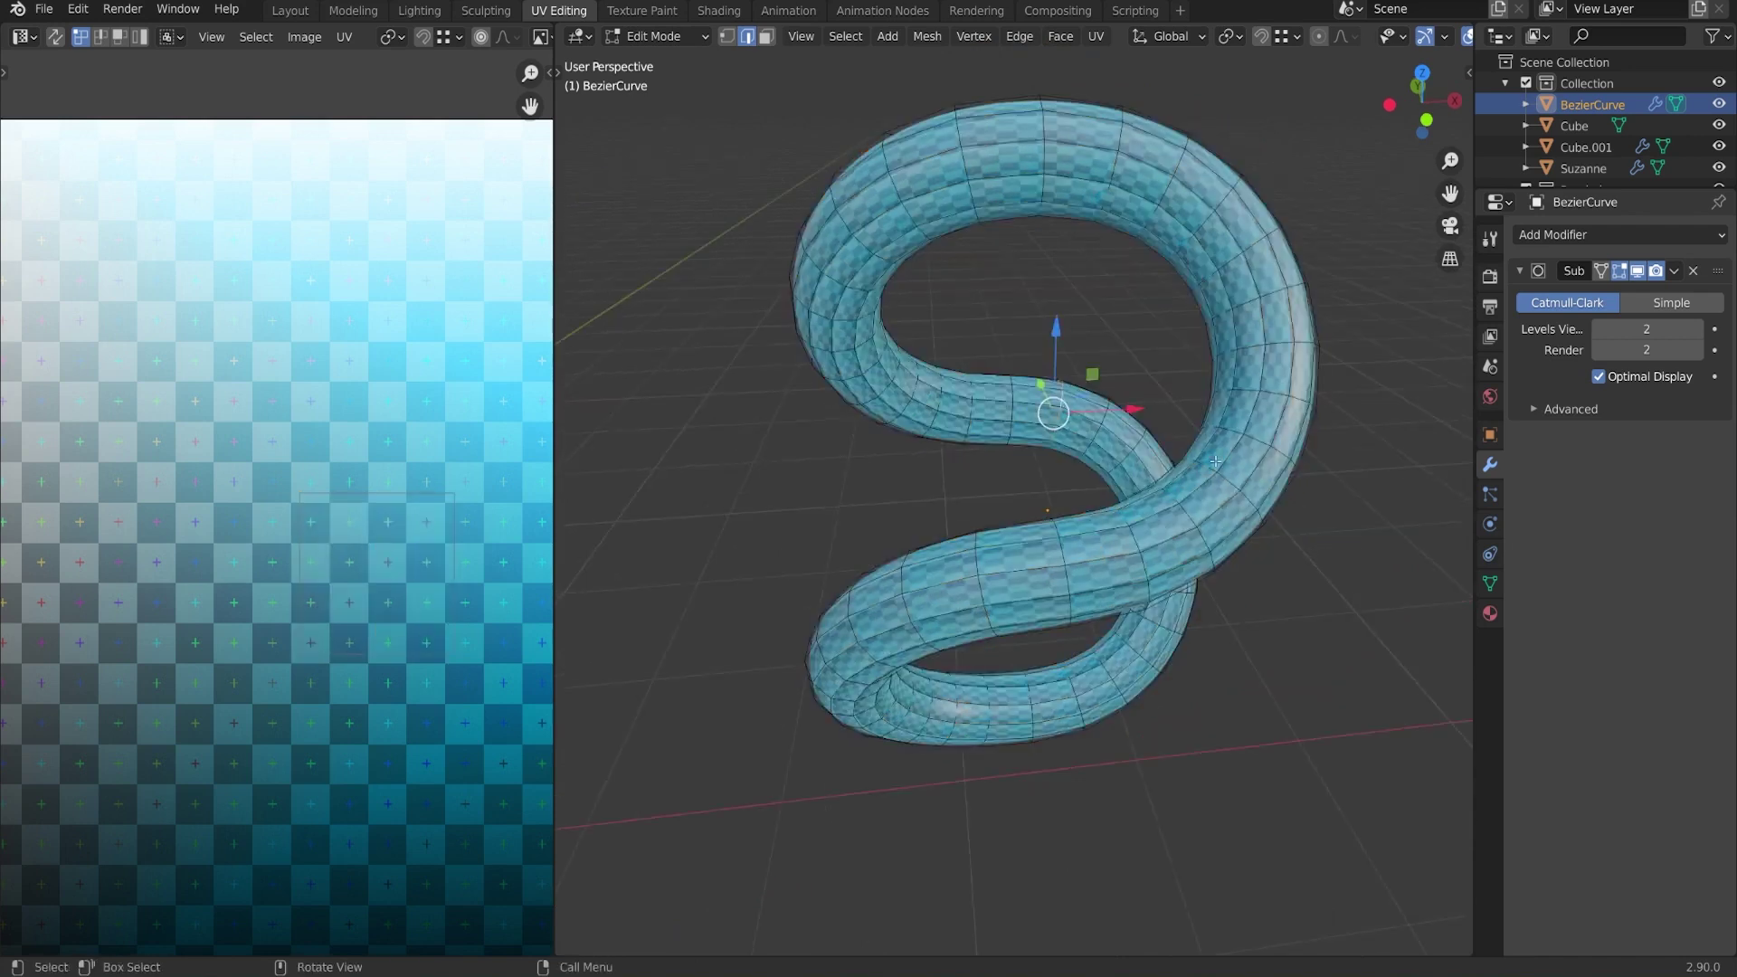
{"action": "middle_click_drag", "start_coordinate": [1222, 451], "coordinate": [1181, 450]}
{"action": "key", "text": "a"}
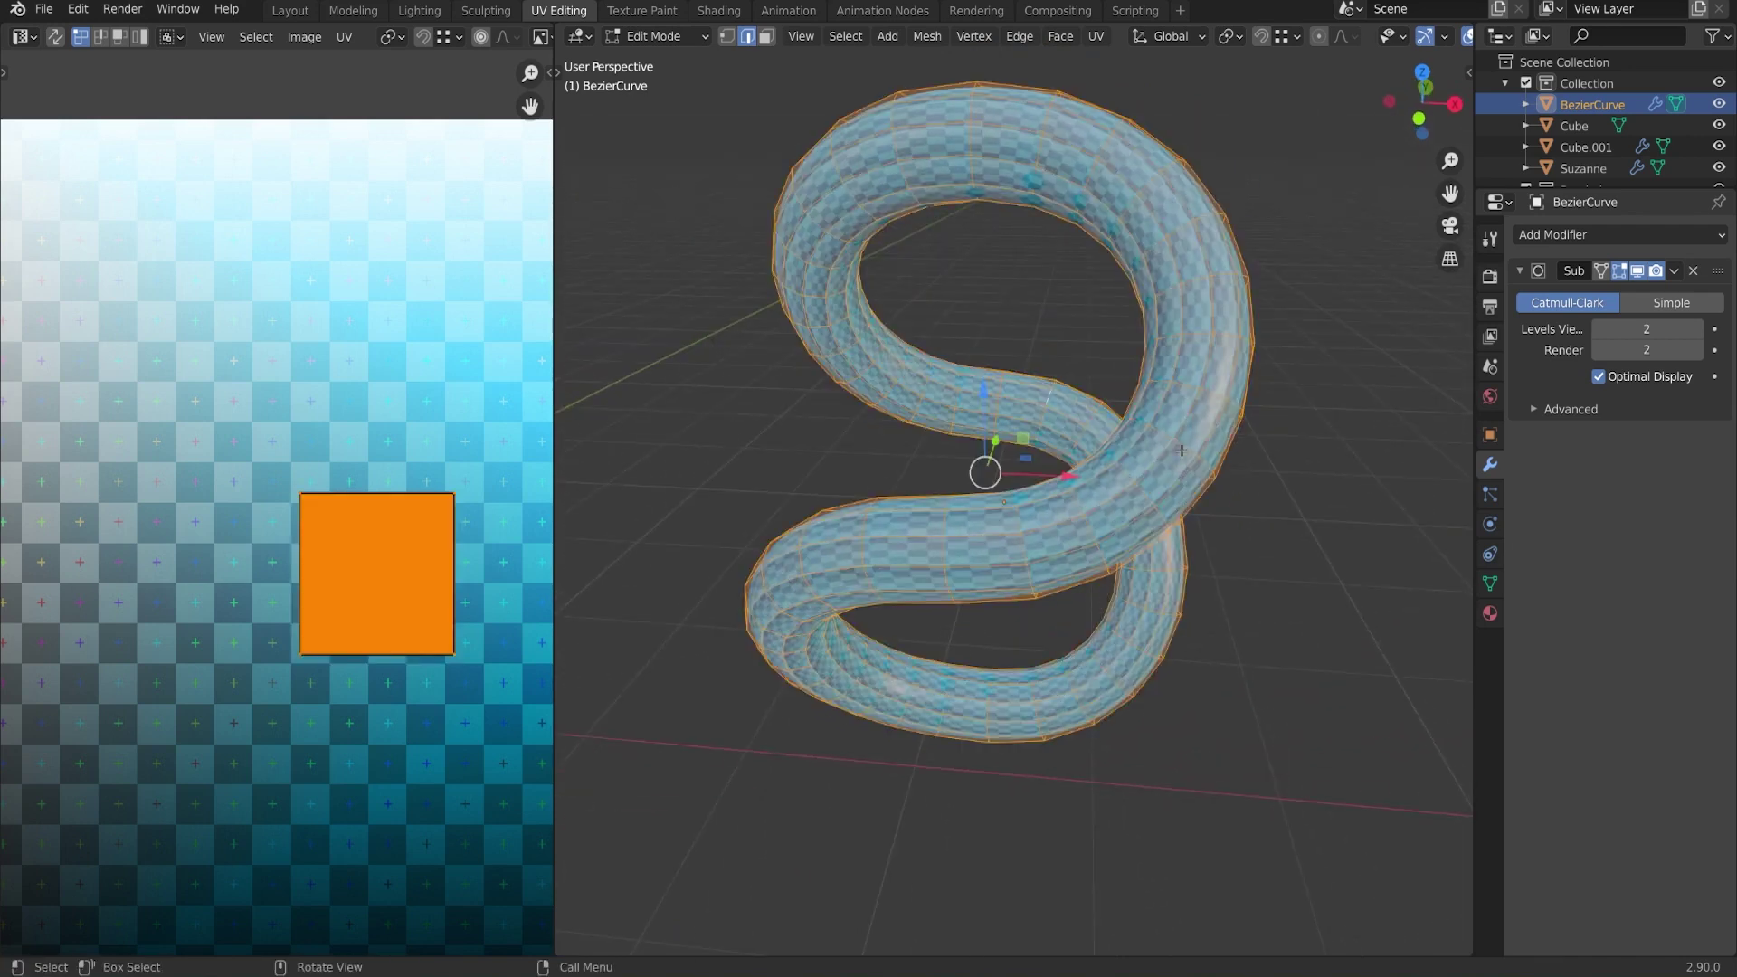
{"action": "key", "text": "u"}
{"action": "left_click", "coordinate": [1181, 450]}
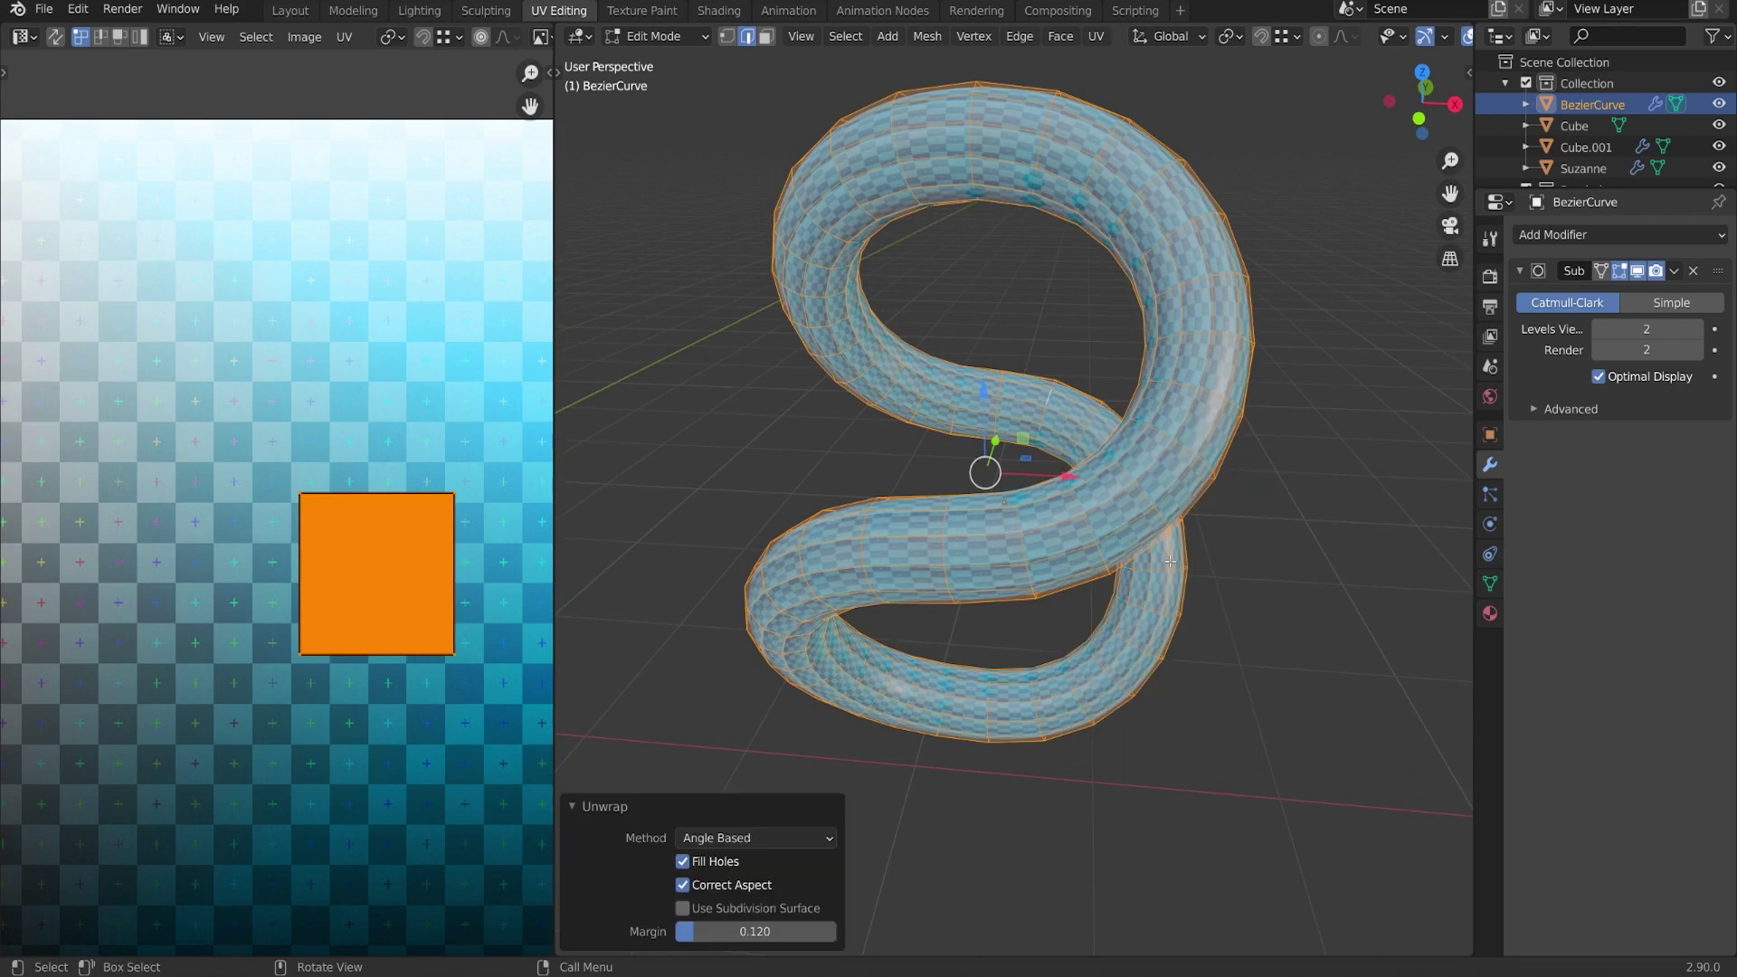
Mark the edge ring around the tube's middle crossing section as a seam
{"action": "scroll", "coordinate": [1078, 488], "scroll_direction": "up", "scroll_amount": 6}
{"action": "key", "text": "alt+a"}
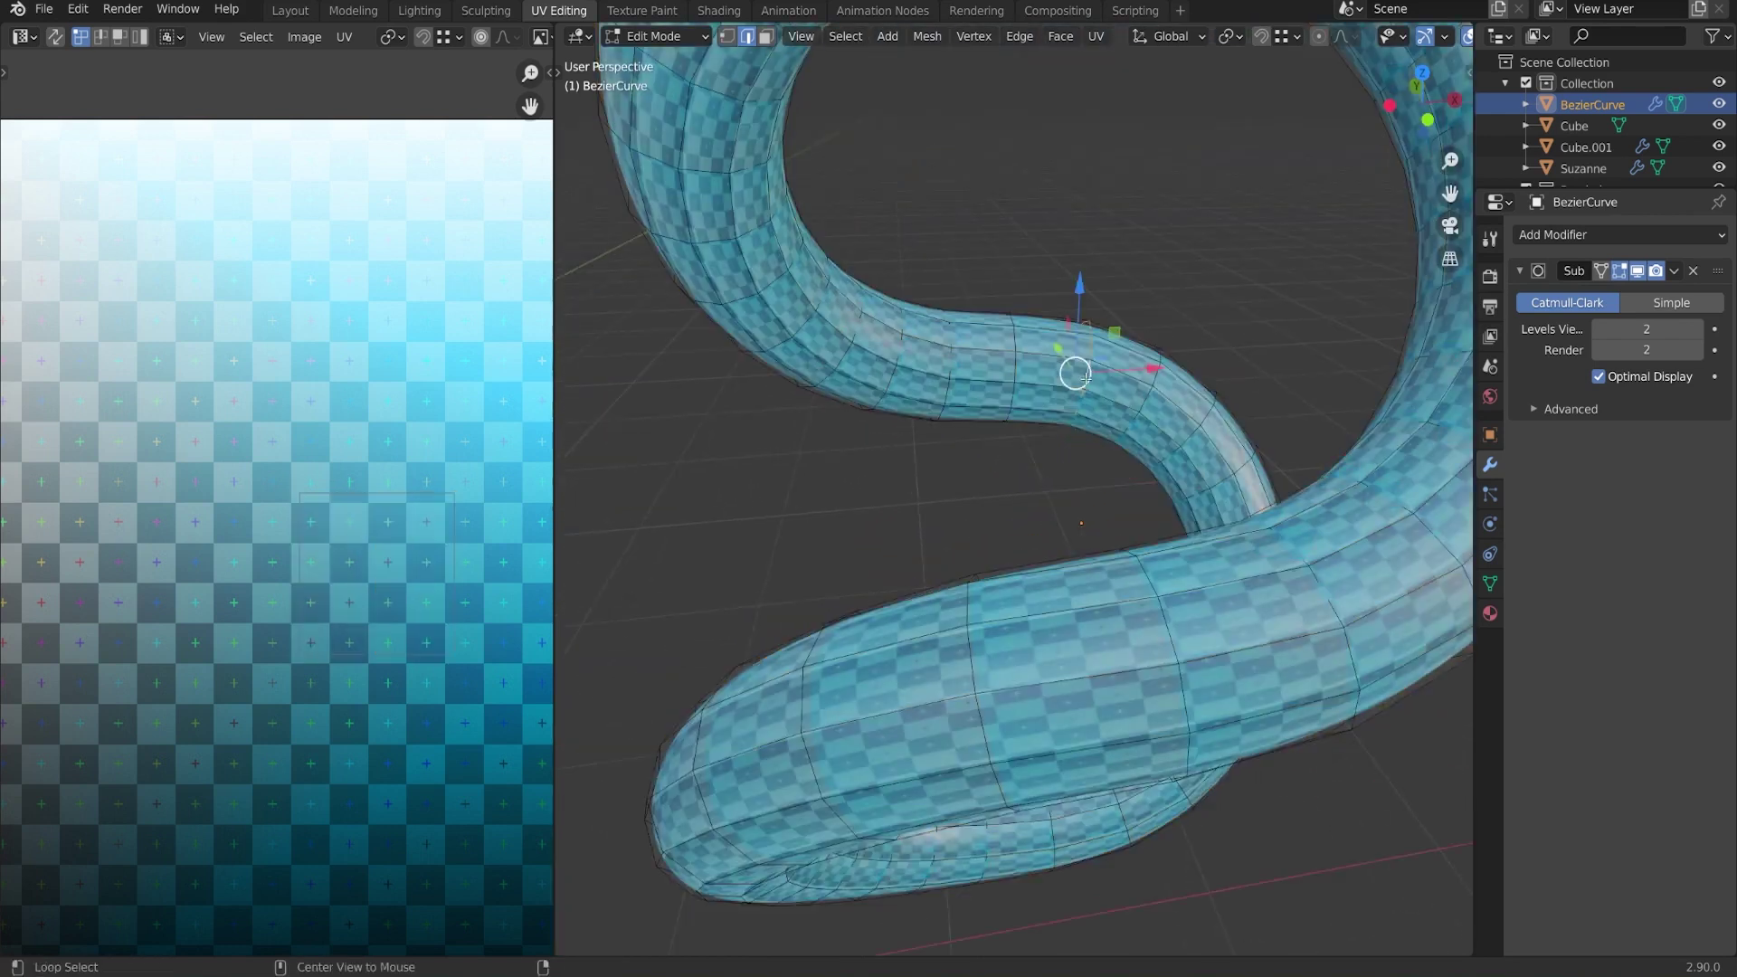
{"action": "middle_click_drag", "start_coordinate": [1244, 363], "coordinate": [1247, 345]}
{"action": "right_click", "coordinate": [1247, 347]}
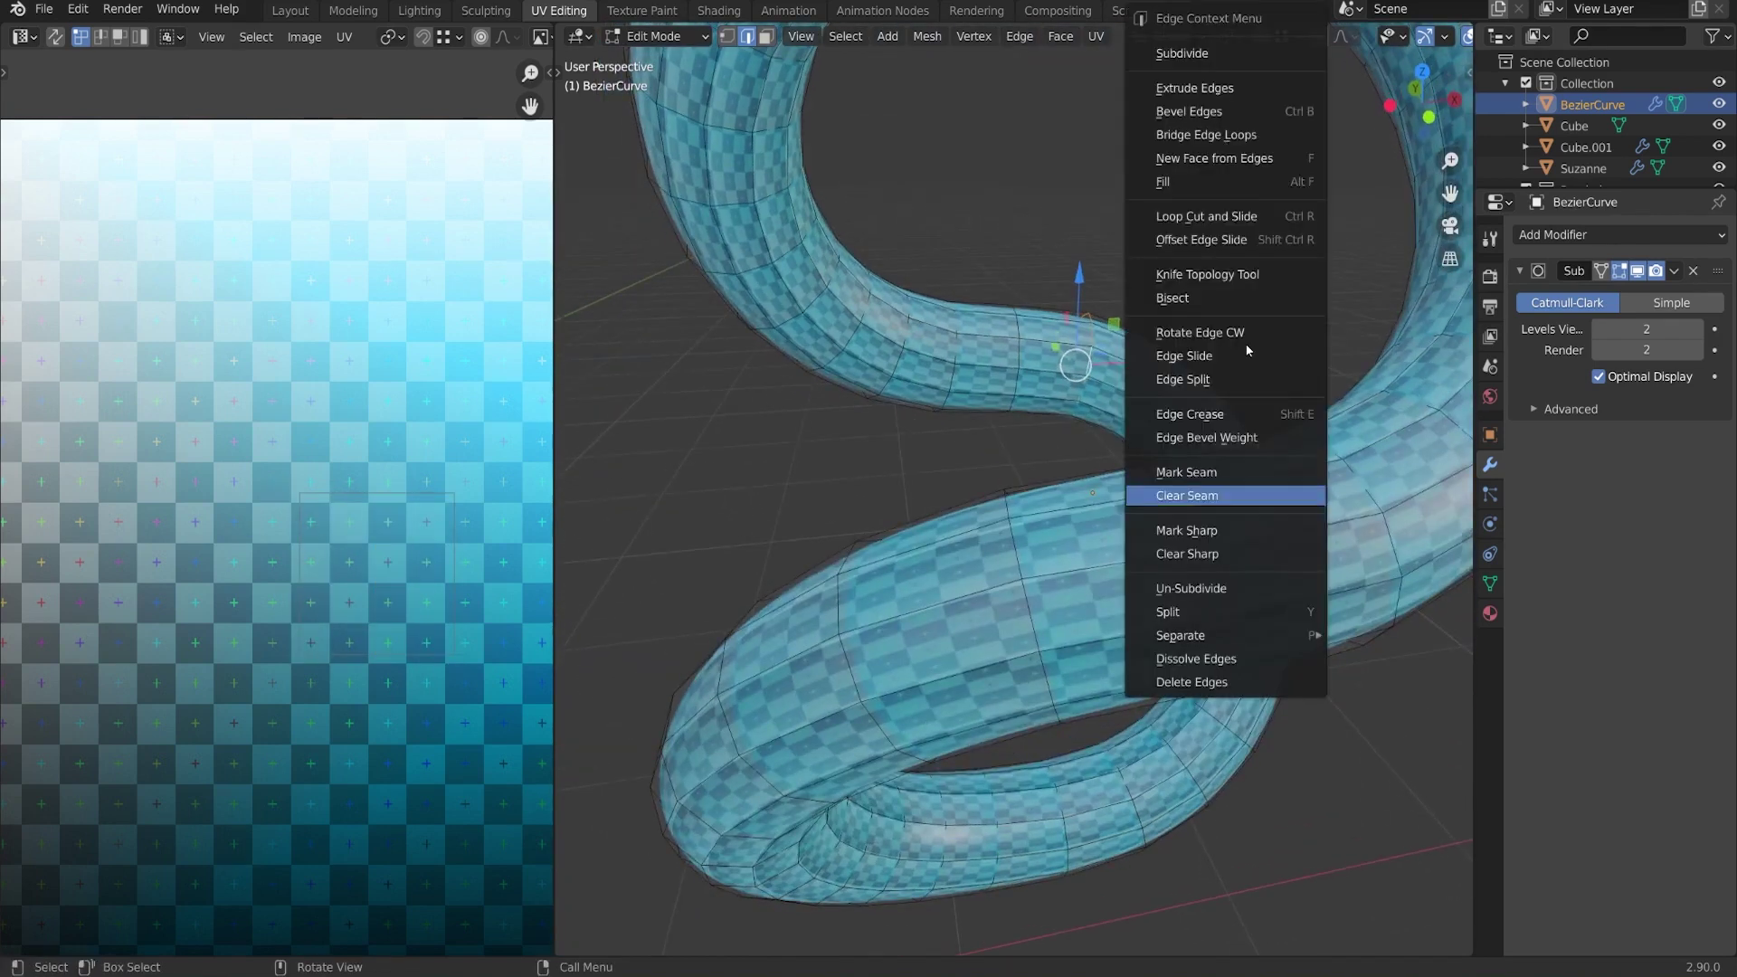
{"action": "left_click", "coordinate": [1226, 481]}
{"action": "scroll", "coordinate": [890, 174], "scroll_direction": "down", "scroll_amount": 2}
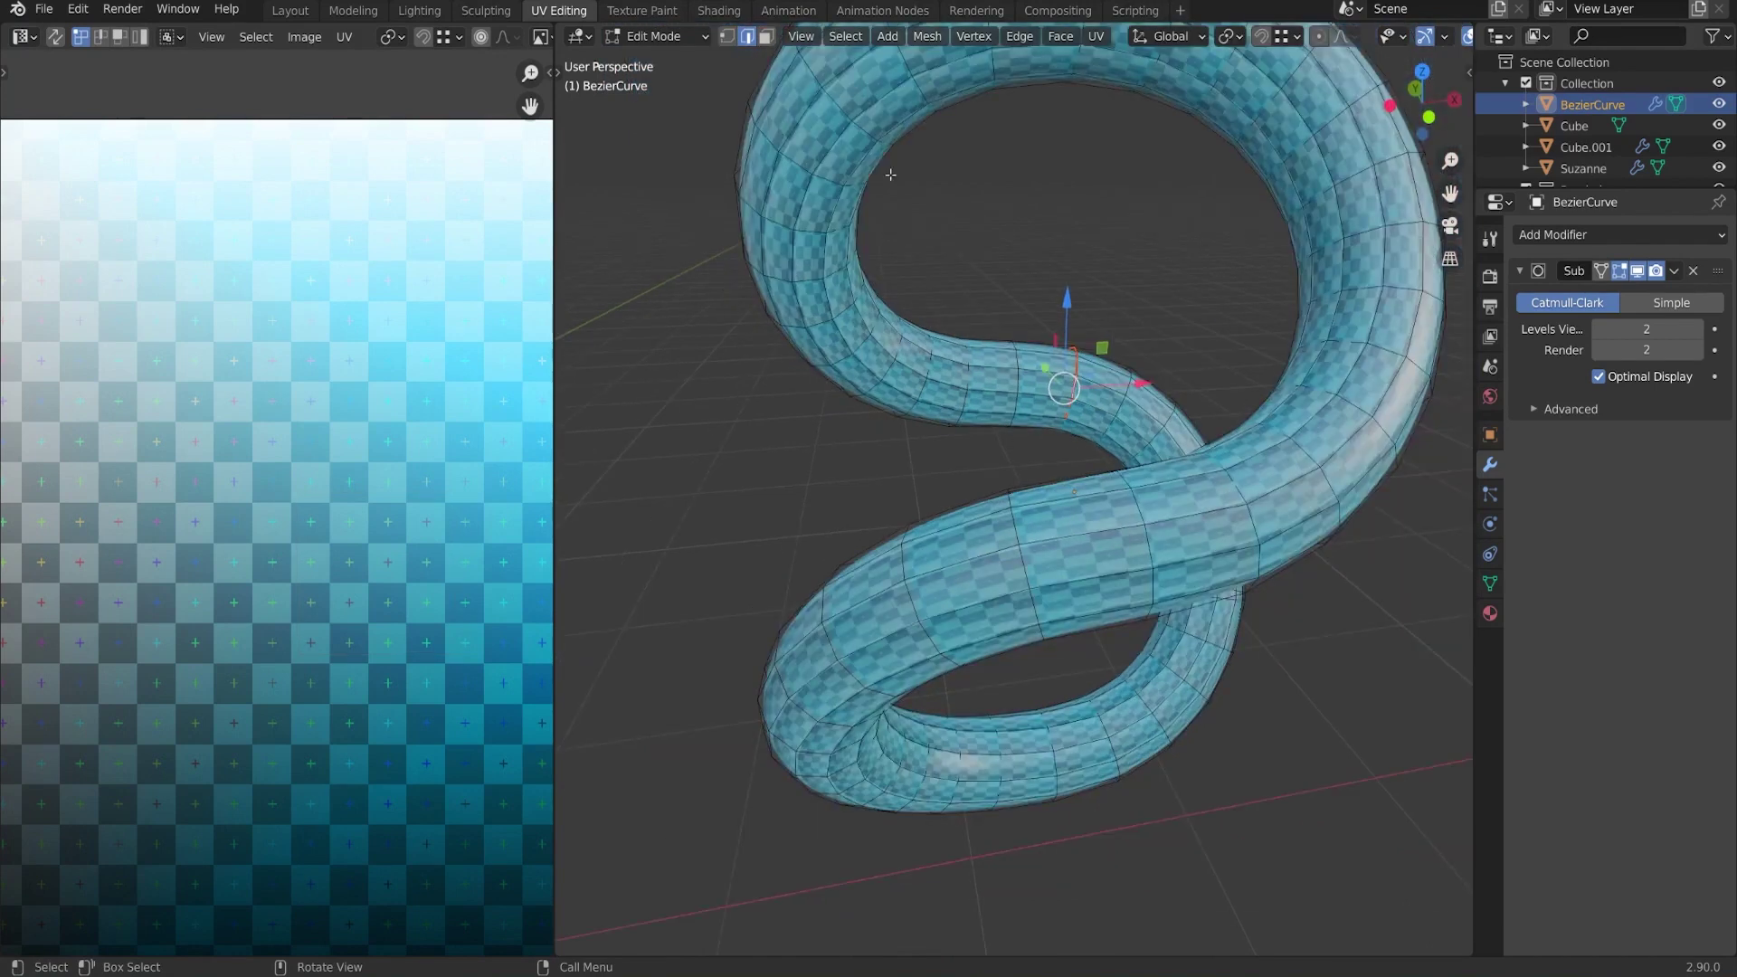
Unwrap the whole tube with the single ring seam and examine its UV island closely
{"action": "left_click", "coordinate": [1102, 41]}
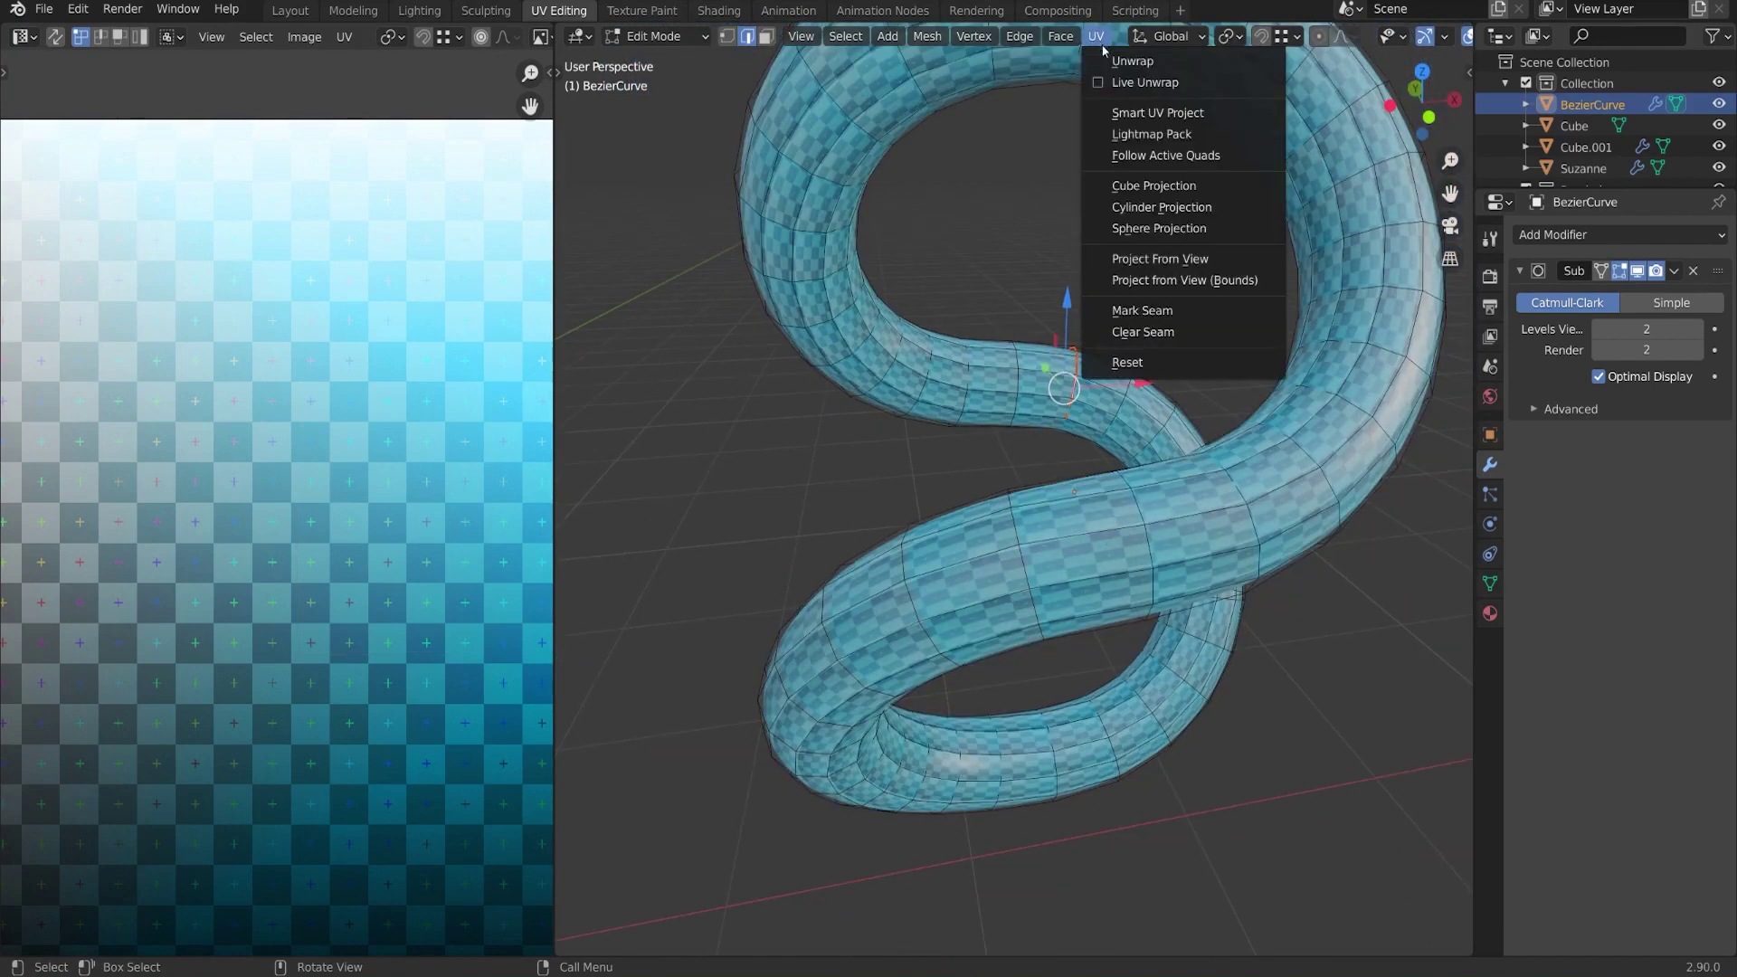
{"action": "key", "text": "a"}
{"action": "key", "text": "u"}
{"action": "left_click", "coordinate": [1141, 431]}
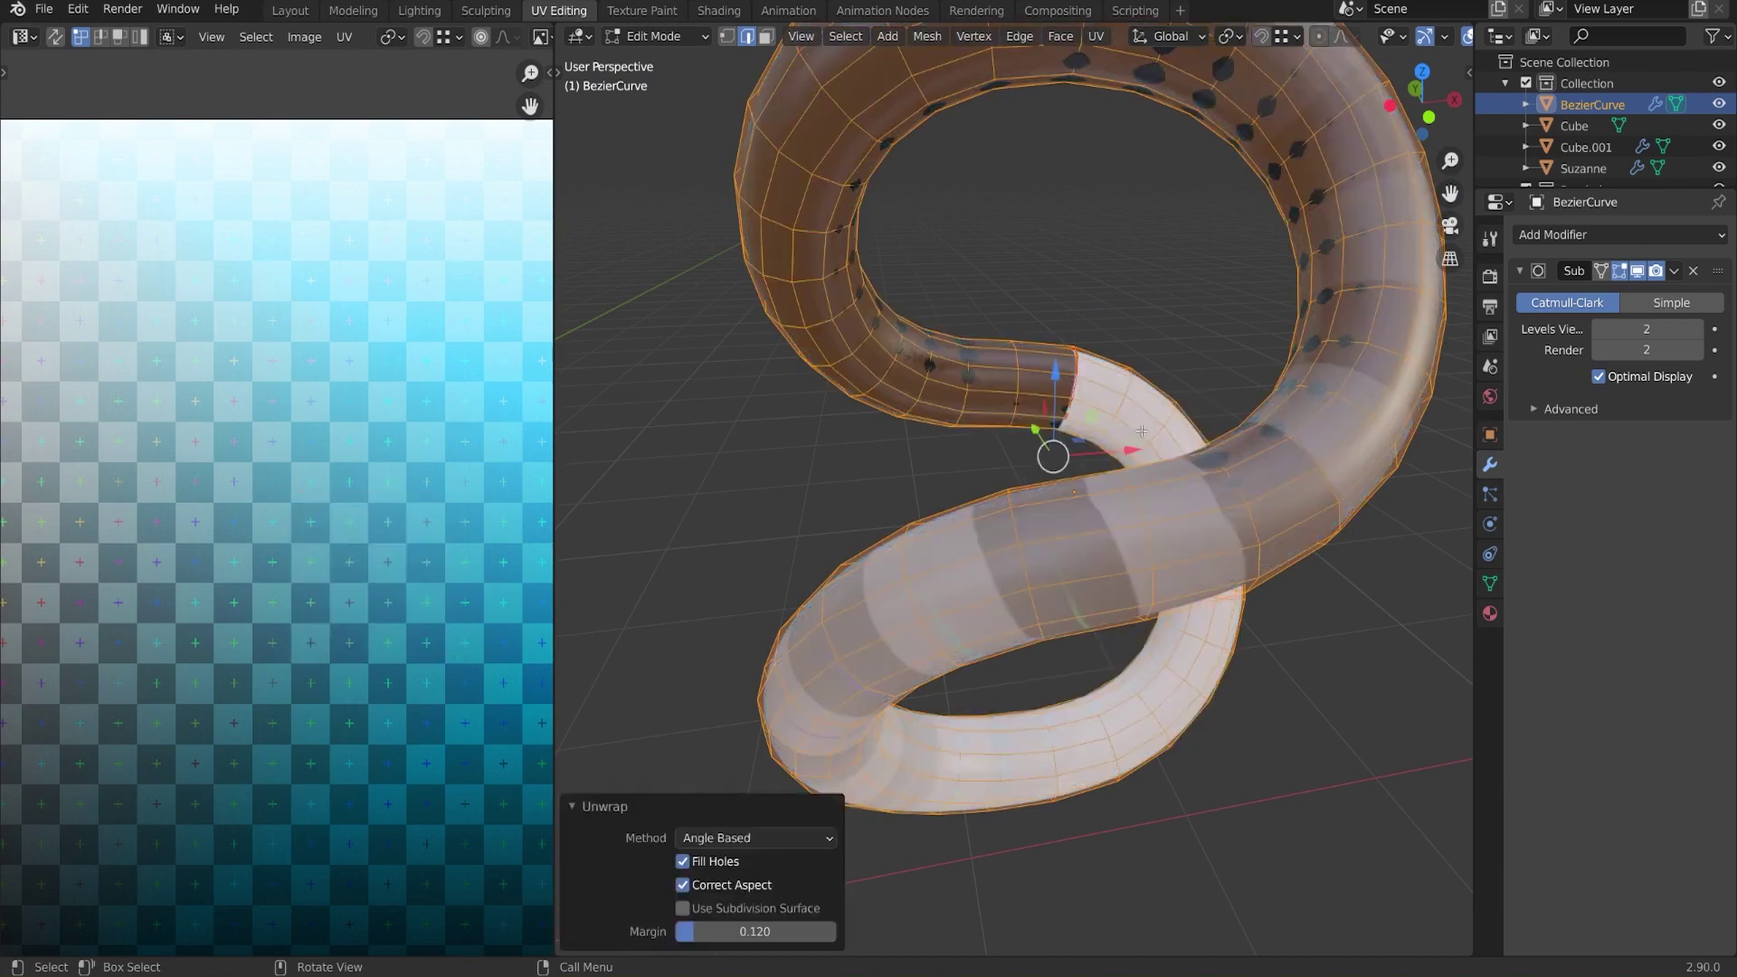
{"action": "scroll", "coordinate": [328, 523], "scroll_direction": "down", "scroll_amount": 3}
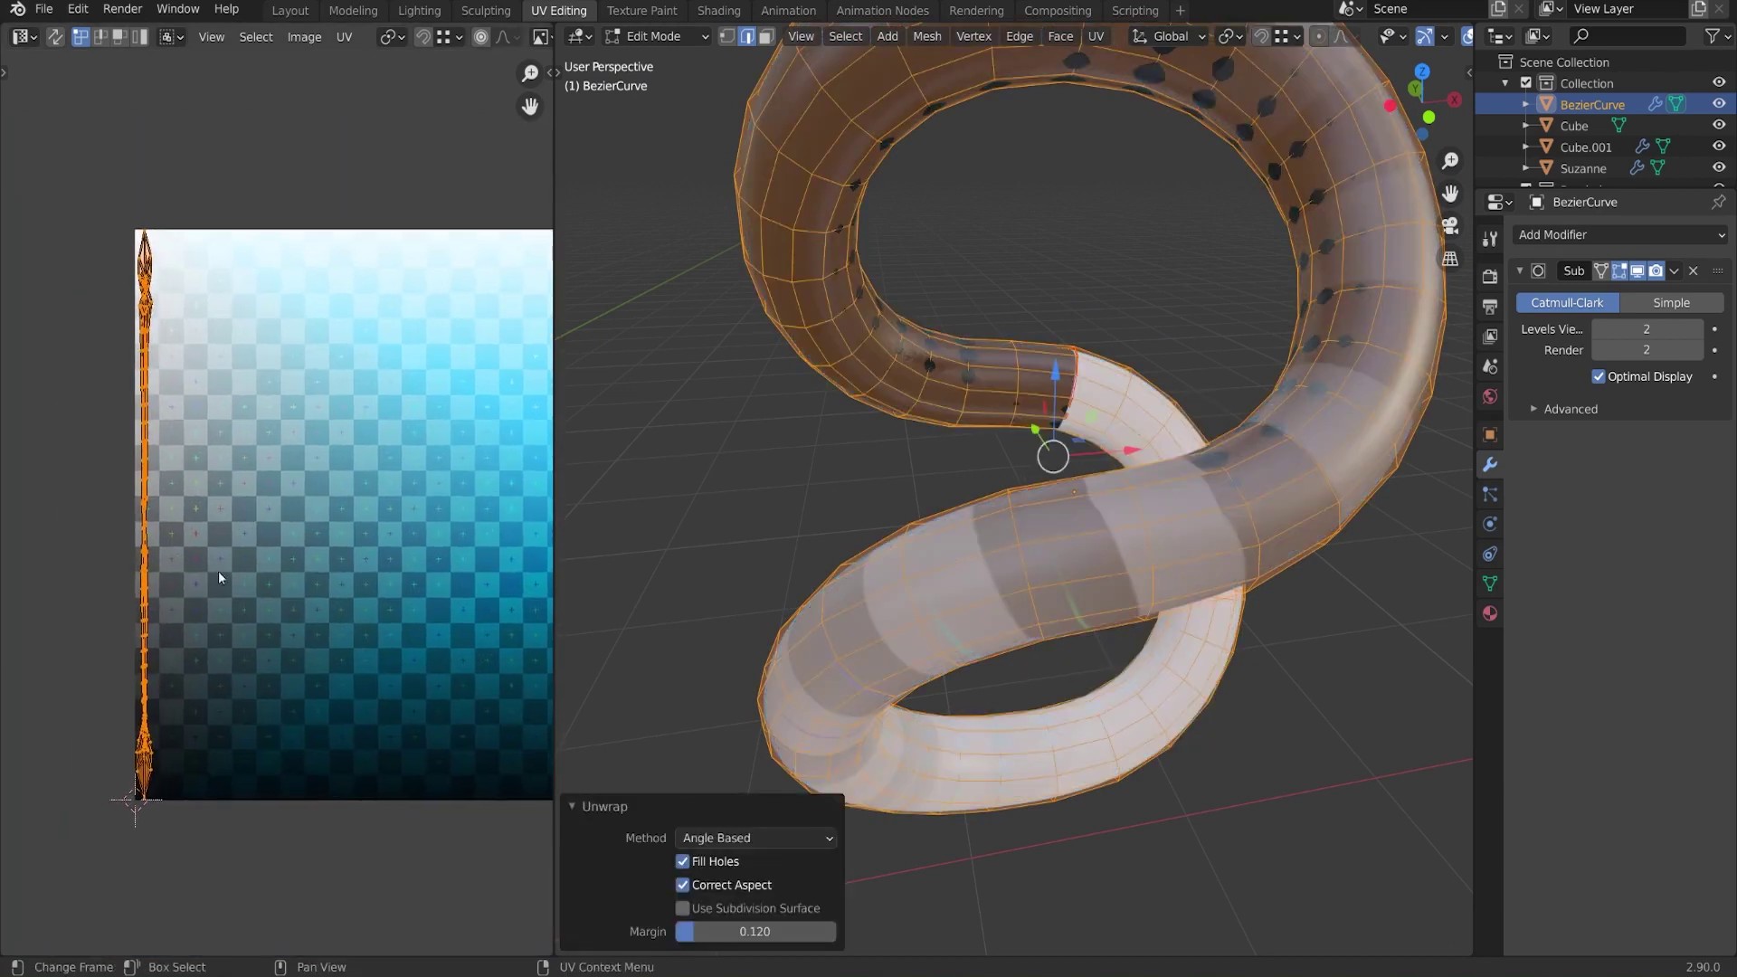
{"action": "middle_click_drag", "start_coordinate": [157, 812], "coordinate": [399, 594], "text": "shift"}
{"action": "scroll", "coordinate": [205, 607], "scroll_direction": "up", "scroll_amount": 3}
{"action": "scroll", "coordinate": [325, 620], "scroll_direction": "up", "scroll_amount": 1}
{"action": "middle_click_drag", "start_coordinate": [461, 546], "coordinate": [323, 666]}
{"action": "scroll", "coordinate": [1093, 376], "scroll_direction": "down", "scroll_amount": 3}
Mark the lengthwise edge loop along the tube as a seam and select the whole mesh to show its UV strip
{"action": "middle_click_drag", "start_coordinate": [1092, 376], "coordinate": [1000, 310]}
{"action": "left_click", "coordinate": [998, 389], "text": "alt"}
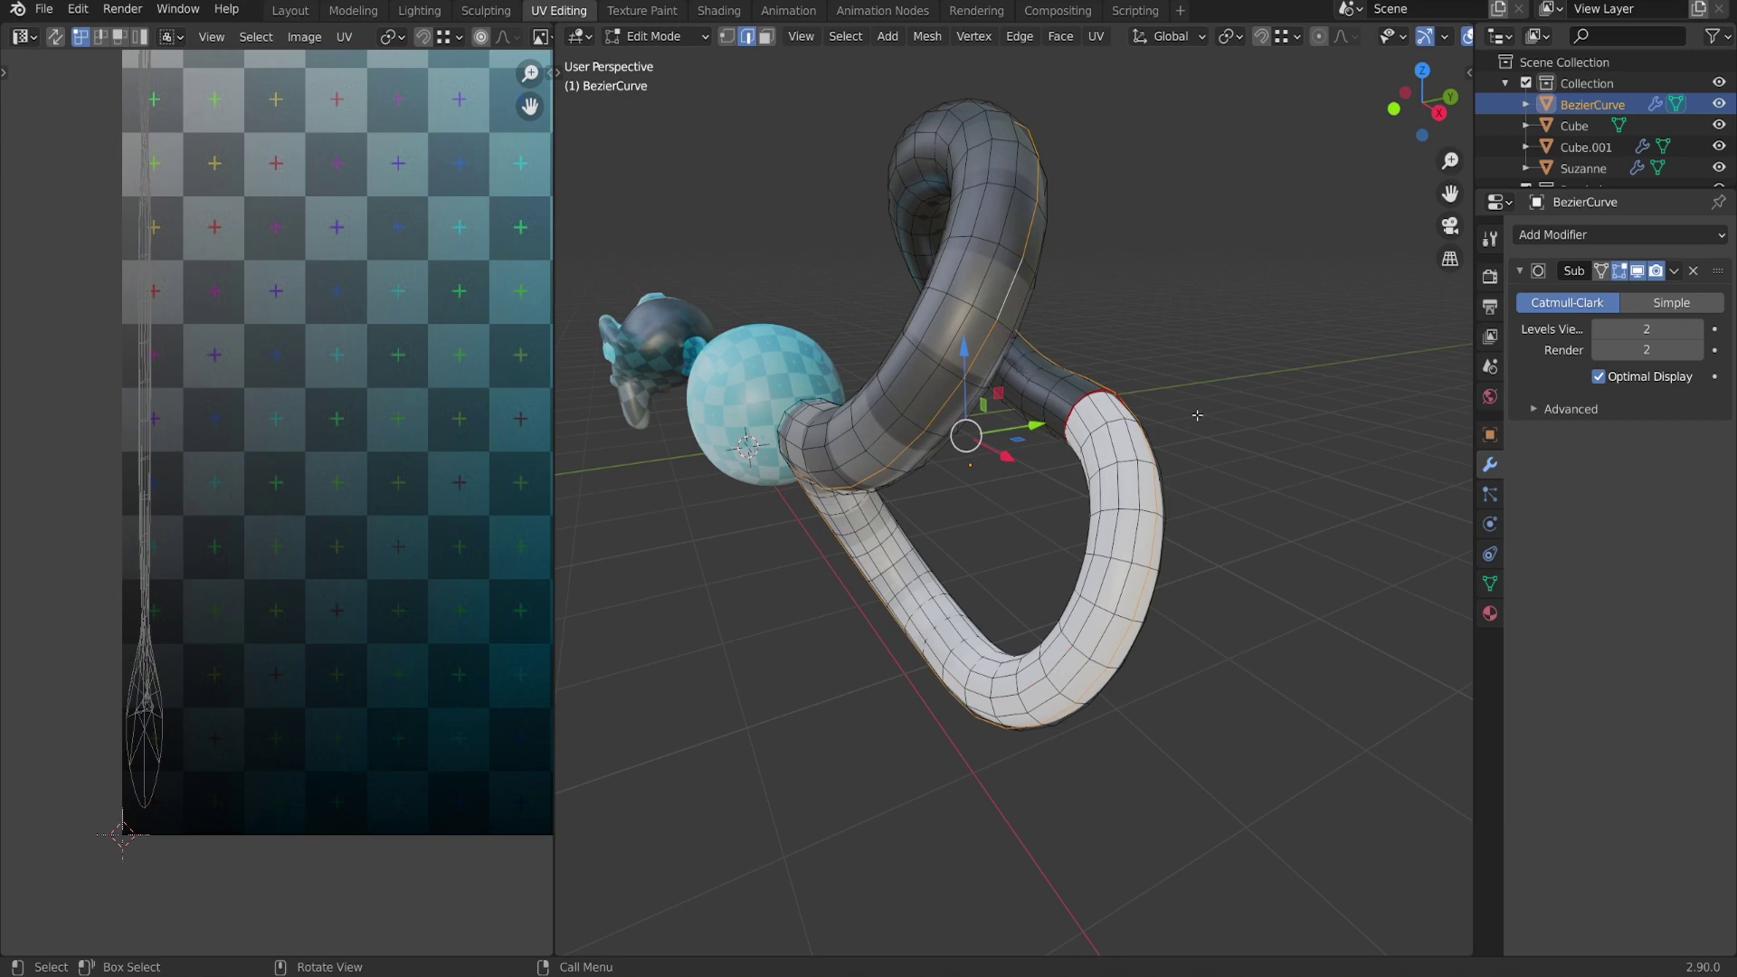
{"action": "mouse_move", "coordinate": [1199, 416]}
{"action": "middle_mouse_down"}
{"action": "mouse_move", "coordinate": [1130, 424]}
{"action": "mouse_move", "coordinate": [1201, 429]}
{"action": "mouse_move", "coordinate": [1131, 418]}
{"action": "mouse_move", "coordinate": [1239, 398]}
{"action": "mouse_move", "coordinate": [1154, 403]}
{"action": "mouse_move", "coordinate": [1140, 360]}
{"action": "mouse_move", "coordinate": [1185, 416]}
{"action": "mouse_move", "coordinate": [1145, 416]}
{"action": "mouse_move", "coordinate": [1175, 398]}
{"action": "middle_mouse_up"}
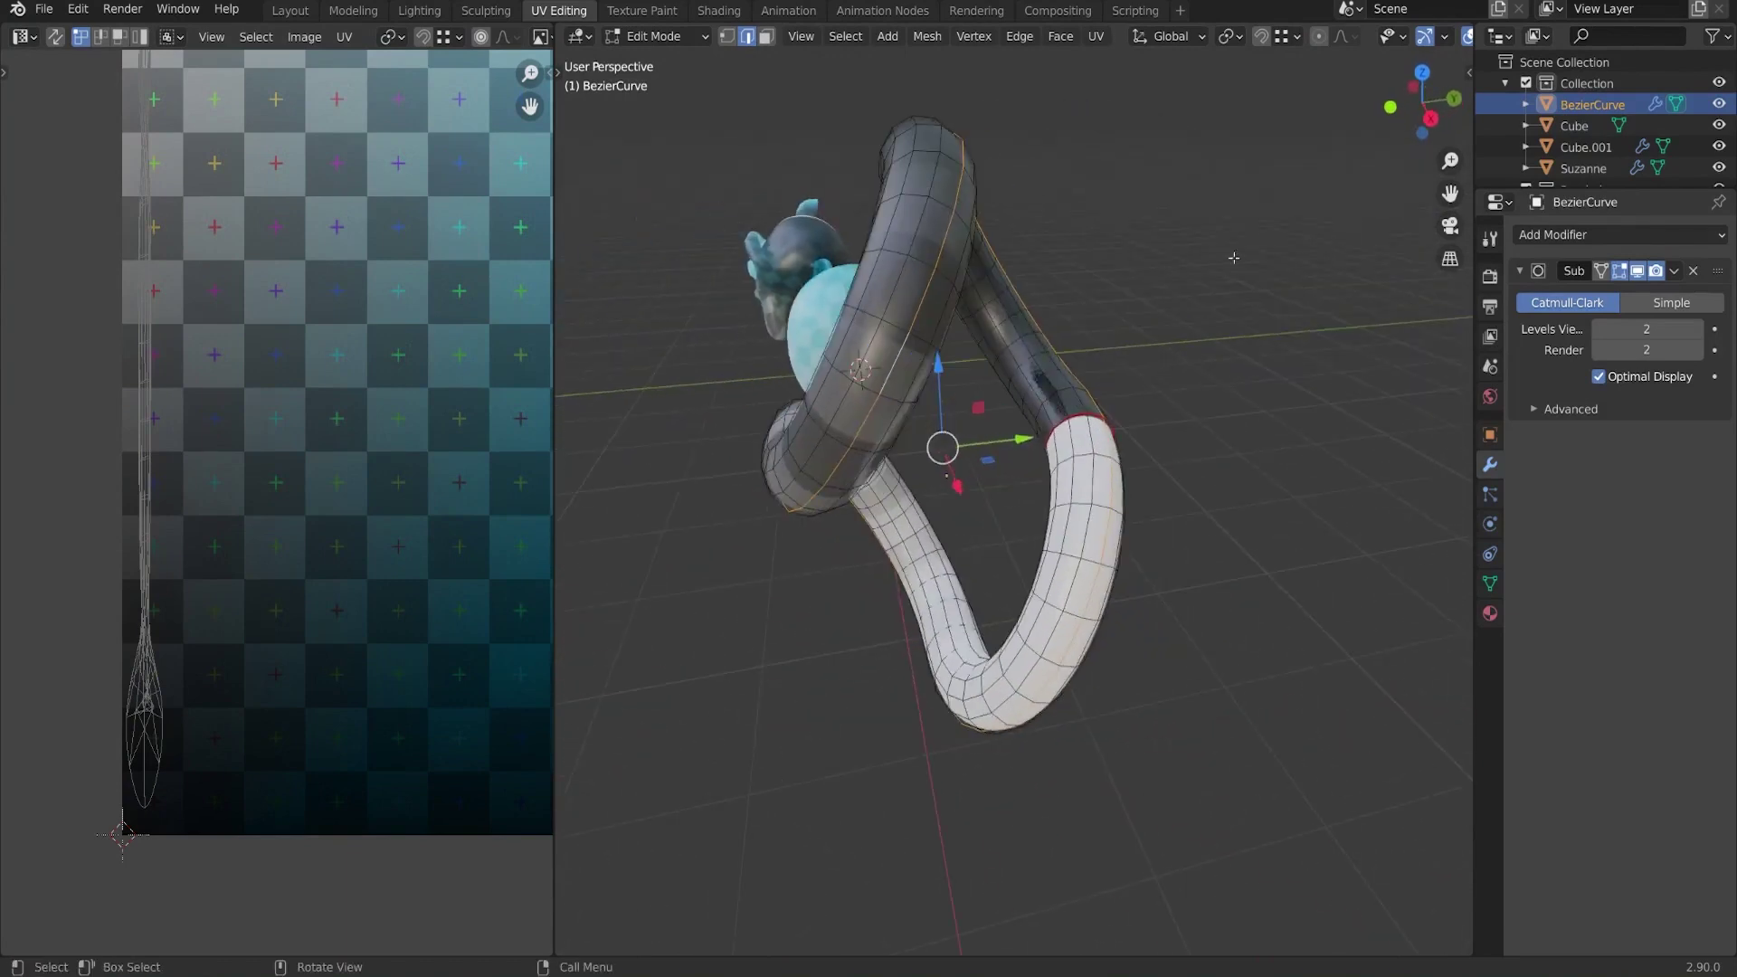
{"action": "right_click", "coordinate": [1175, 398]}
{"action": "left_click", "coordinate": [1200, 472]}
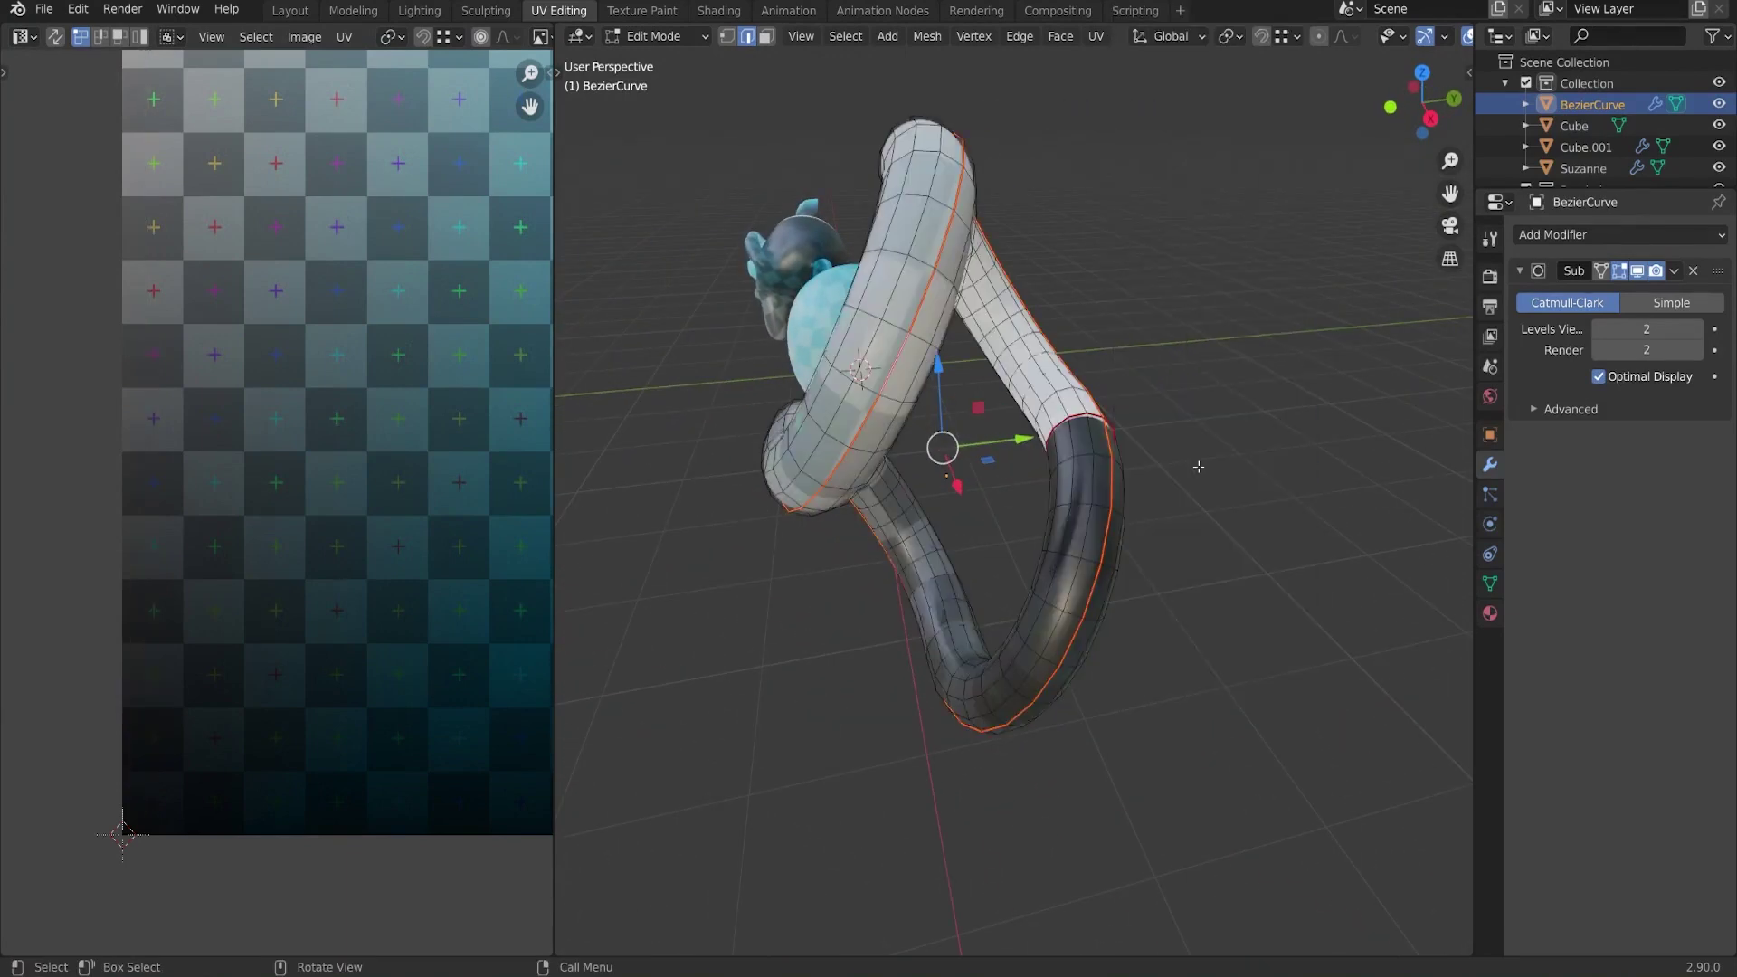
{"action": "key", "text": "a"}
{"action": "scroll", "coordinate": [311, 572], "scroll_direction": "down", "scroll_amount": 3}
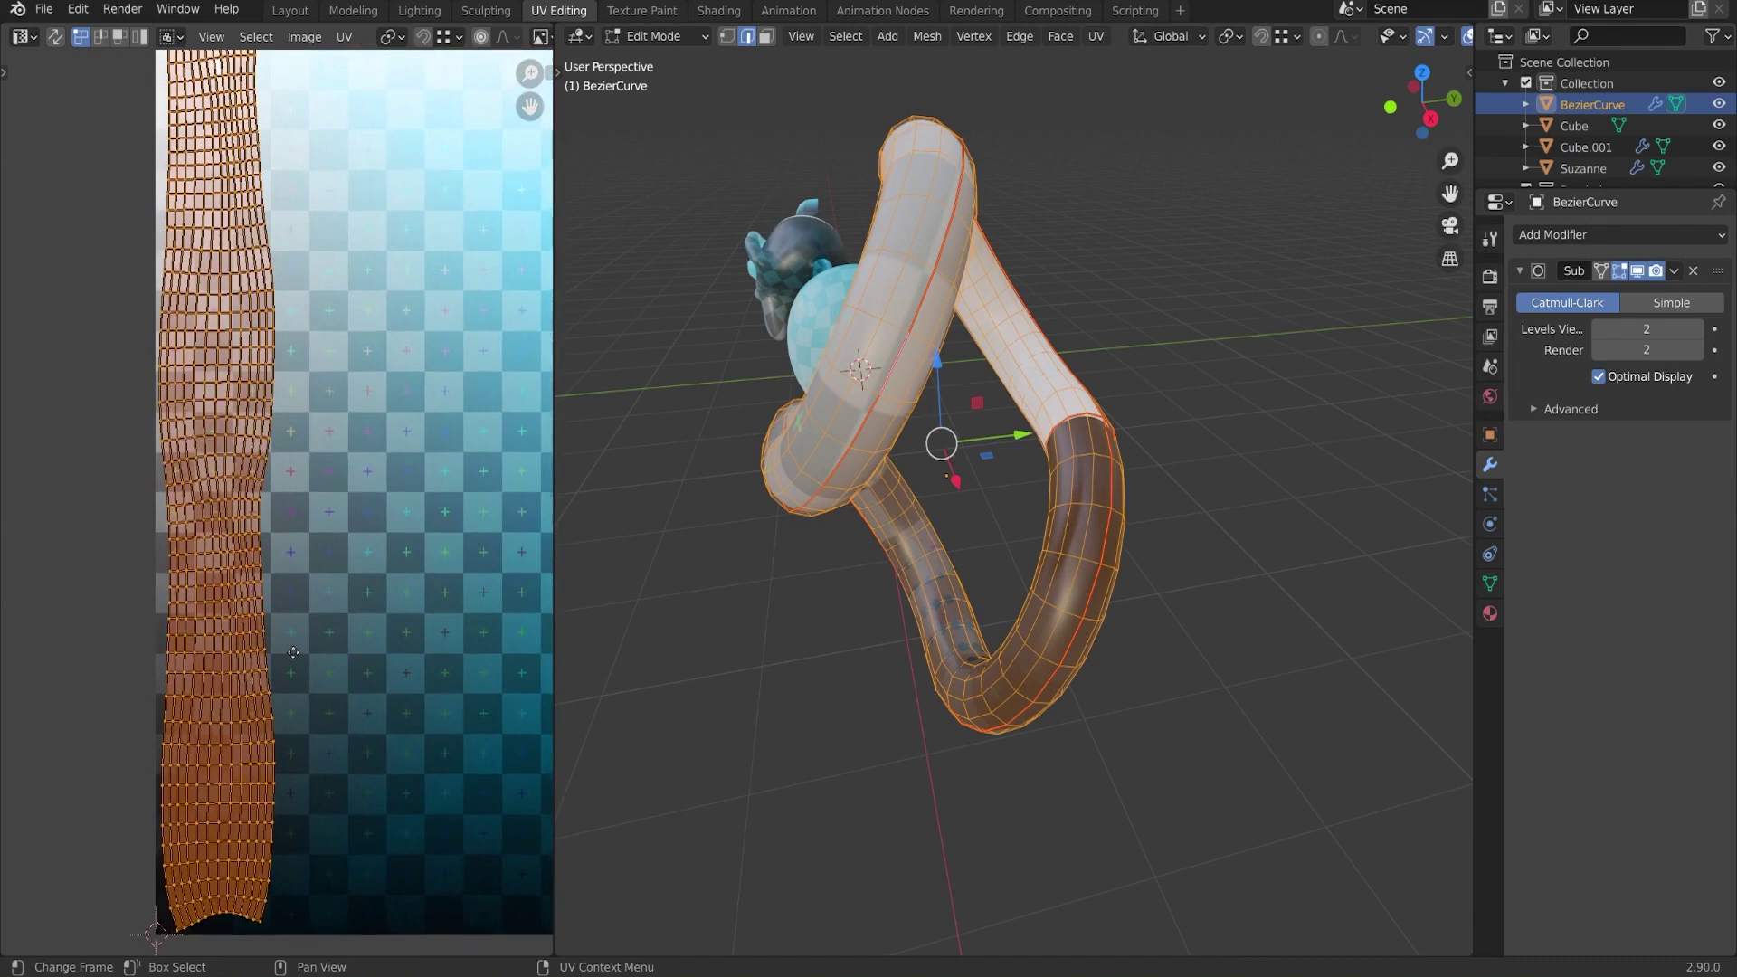
{"action": "middle_click_drag", "start_coordinate": [869, 525], "coordinate": [1004, 521]}
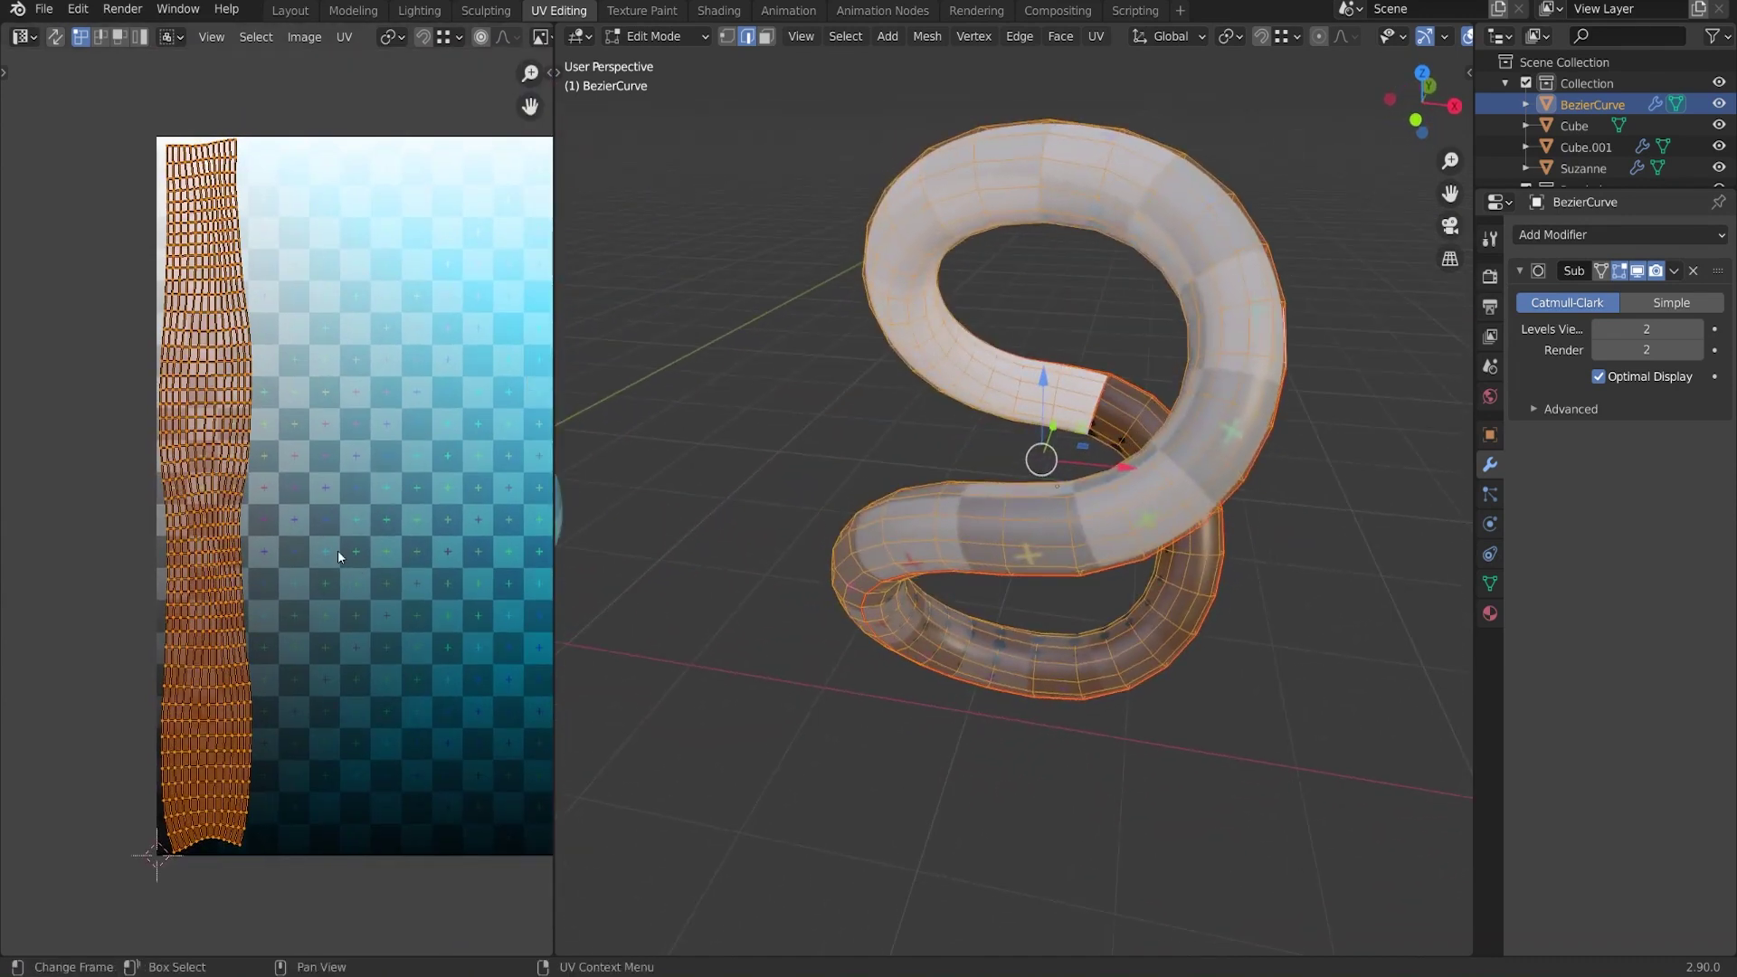
{"action": "key", "text": "g"}
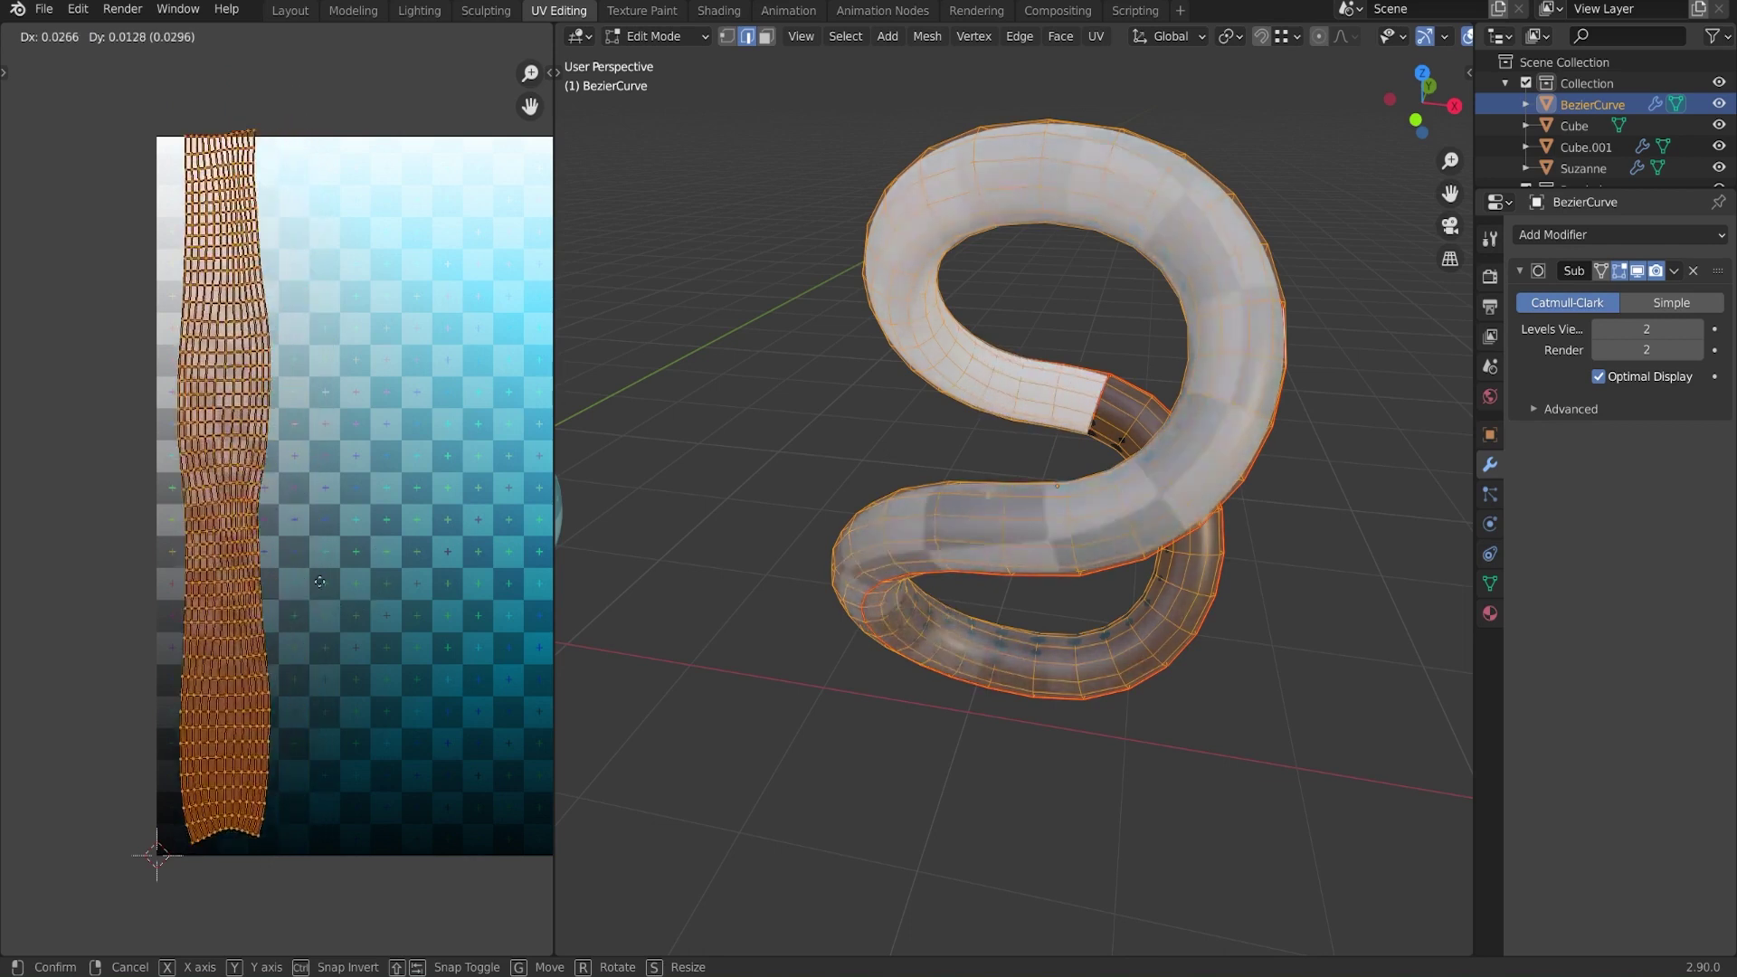
{"action": "right_click", "coordinate": [400, 552]}
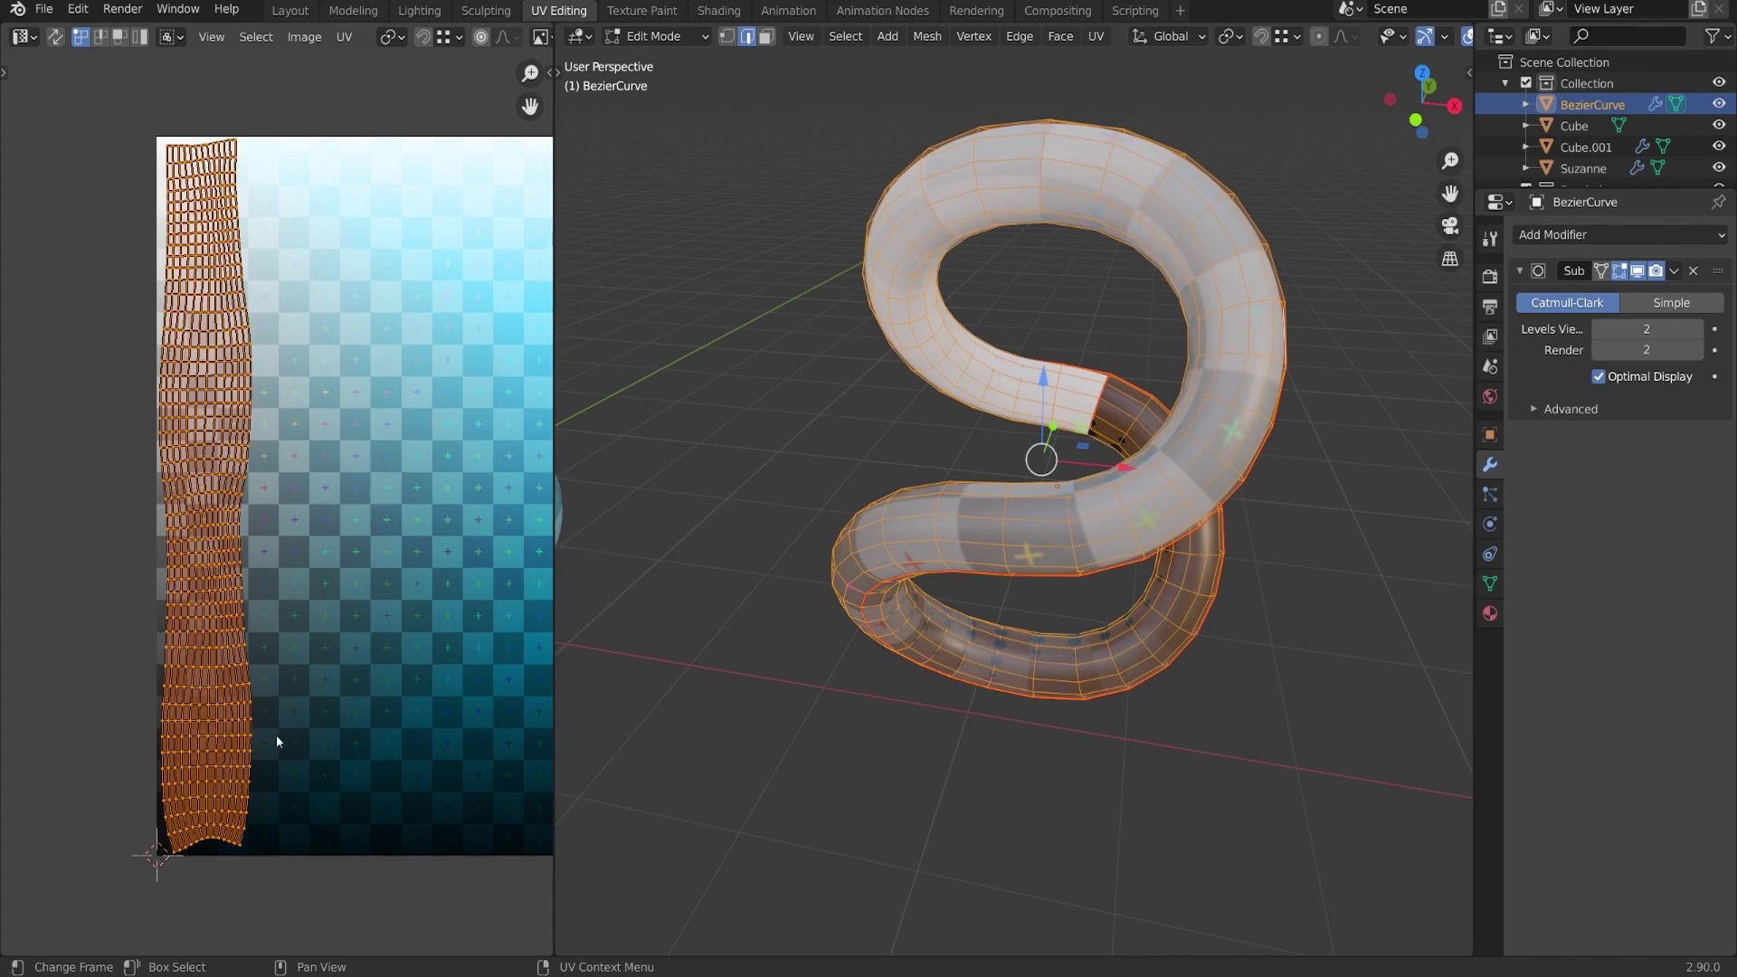
{"action": "middle_click_drag", "start_coordinate": [325, 671], "coordinate": [332, 639]}
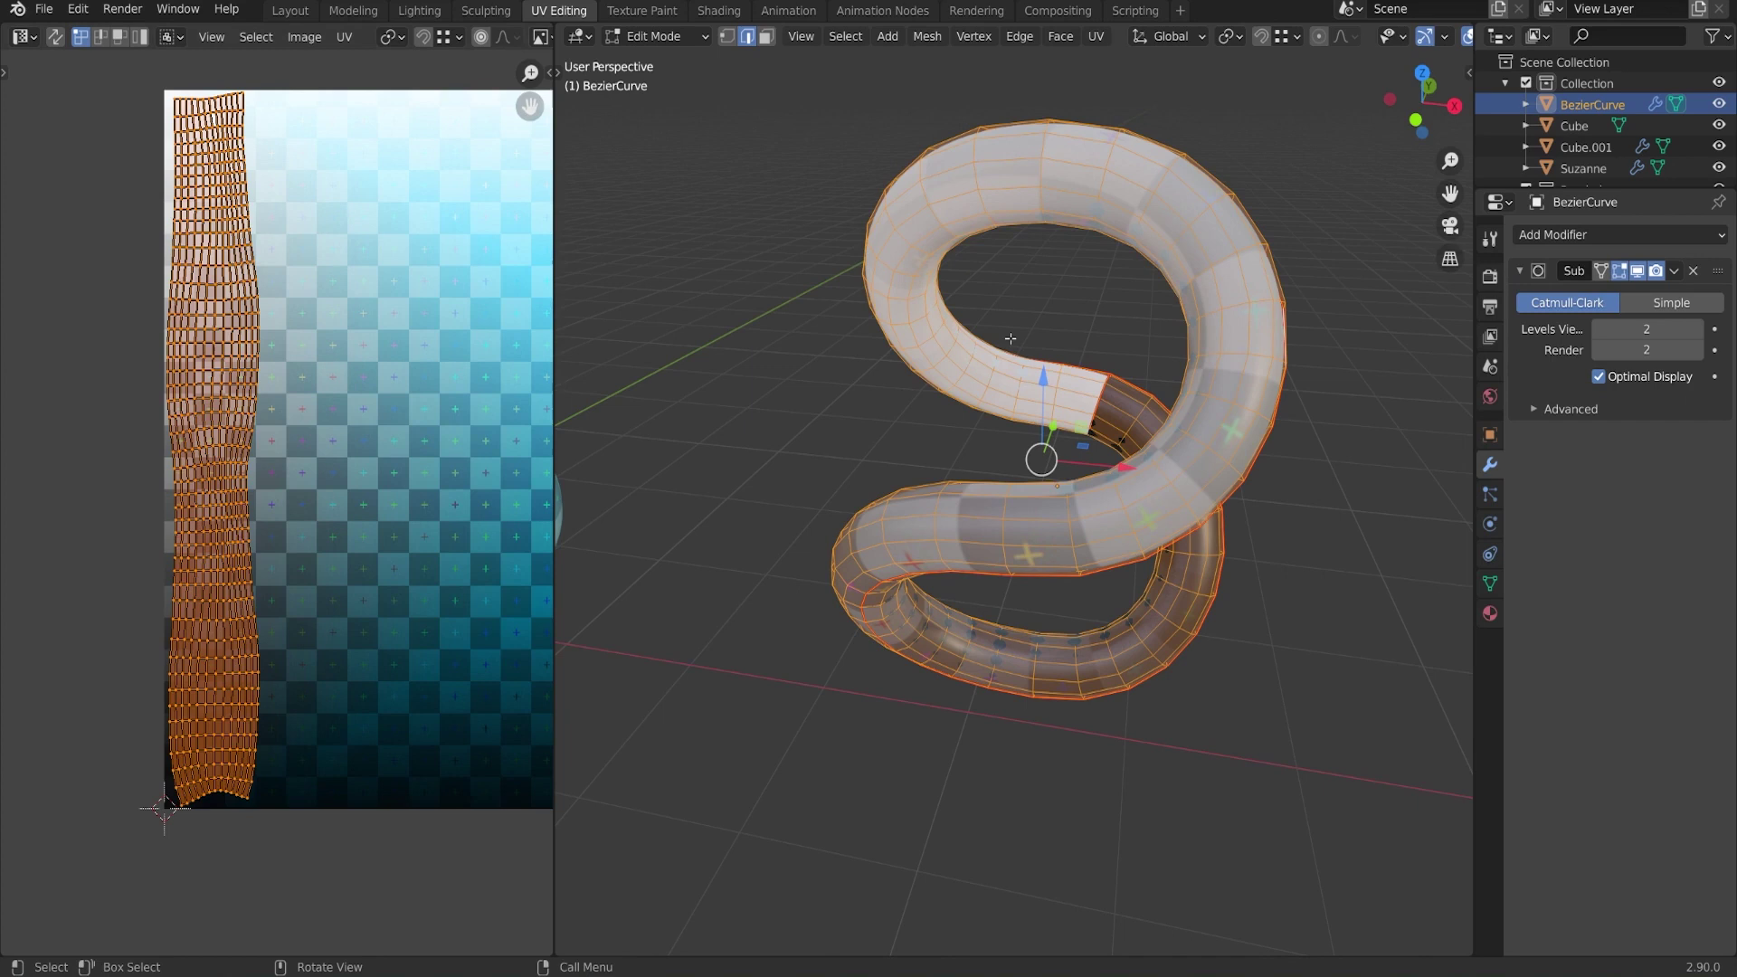
Unwrap the selected tube with Follow Active Quads using the Length Average edge length mode
{"action": "middle_click_drag", "start_coordinate": [1034, 328], "coordinate": [1054, 326]}
{"action": "key", "text": "u"}
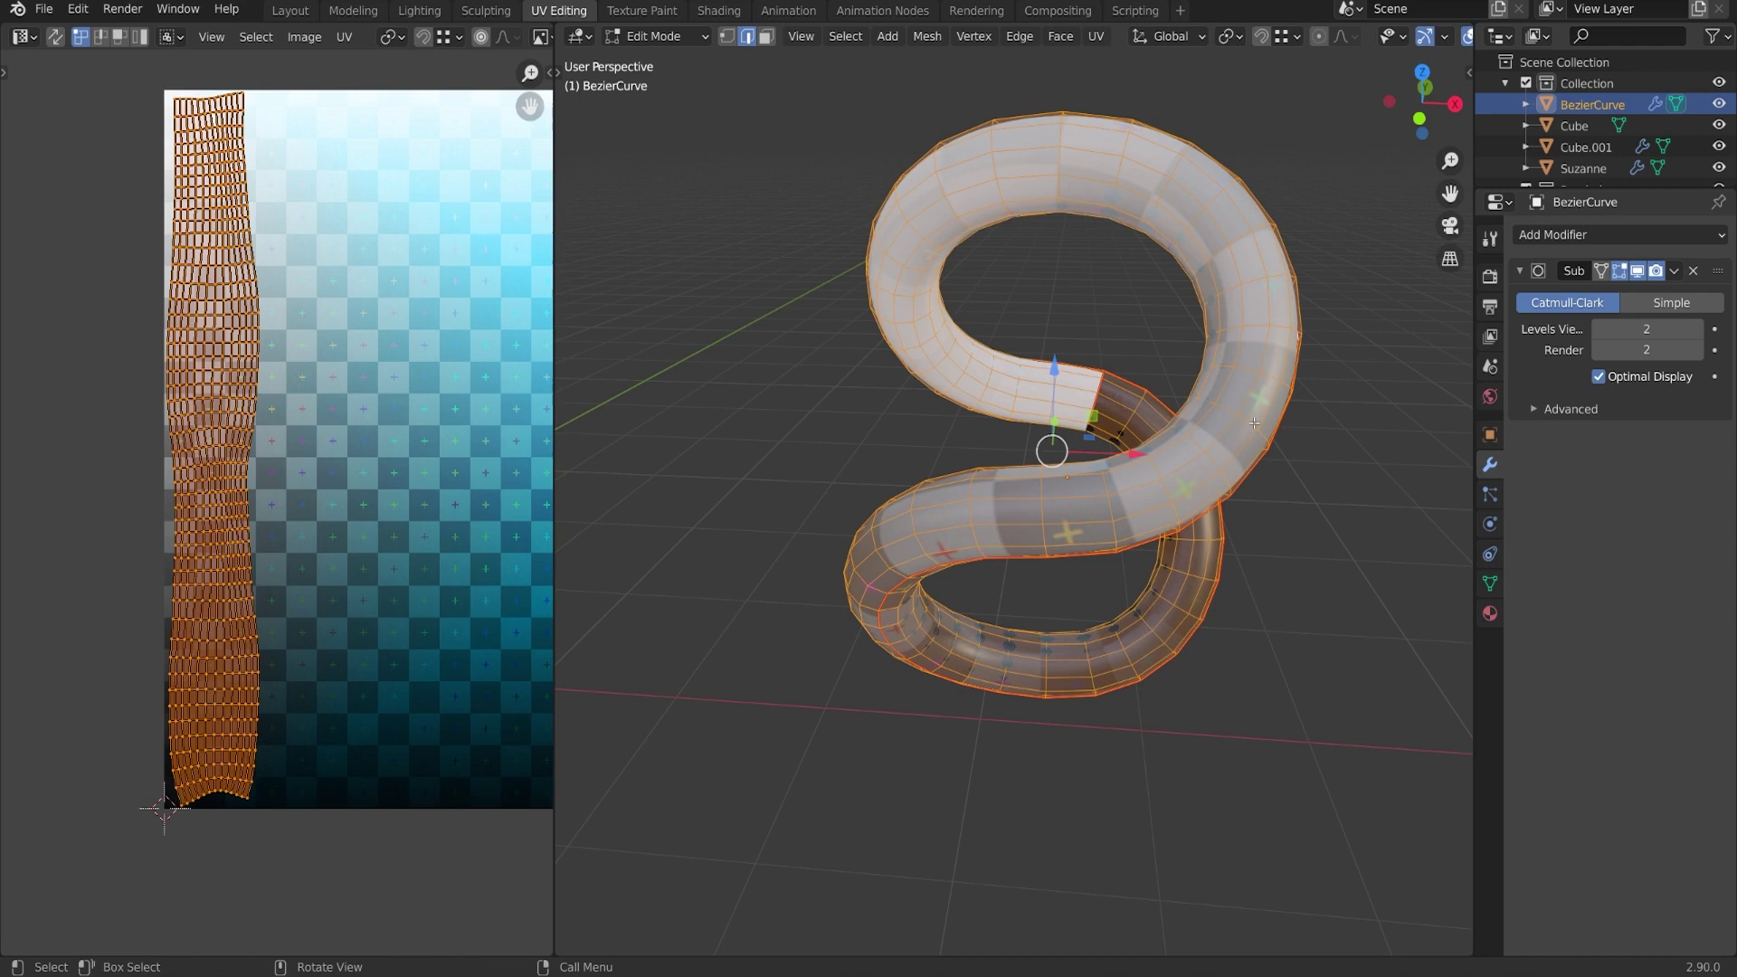
{"action": "middle_click_drag", "start_coordinate": [1256, 420], "coordinate": [1193, 432]}
{"action": "key", "text": "u"}
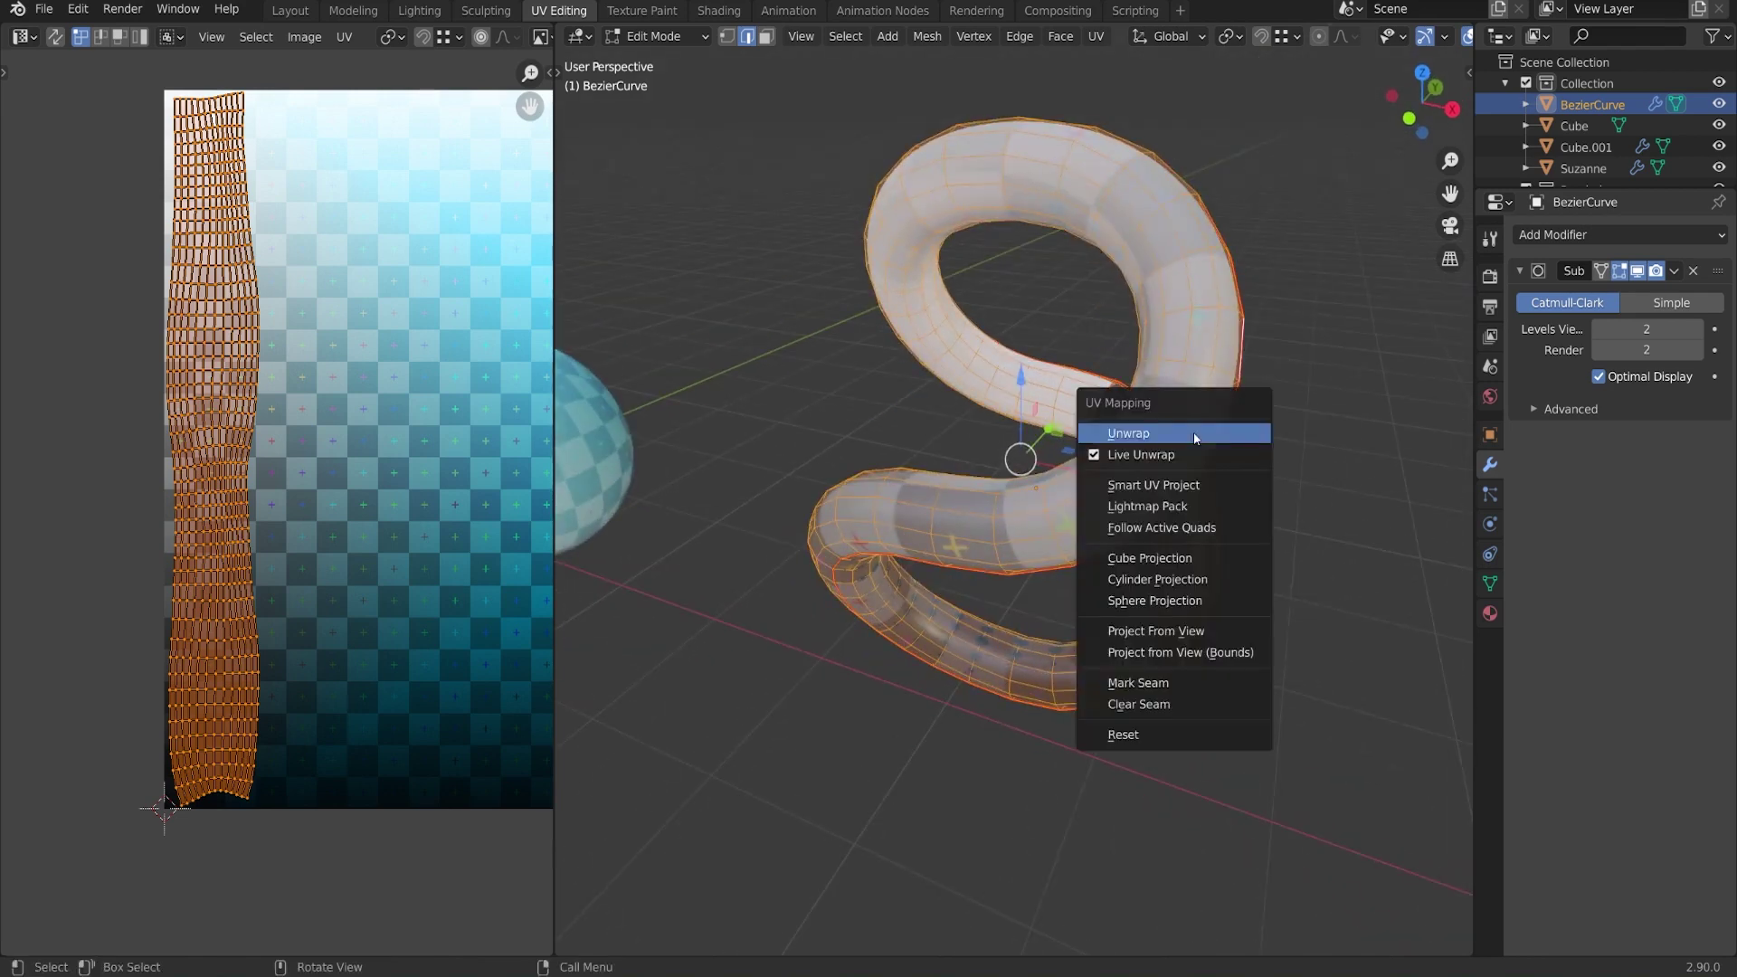
{"action": "left_click", "coordinate": [1185, 530]}
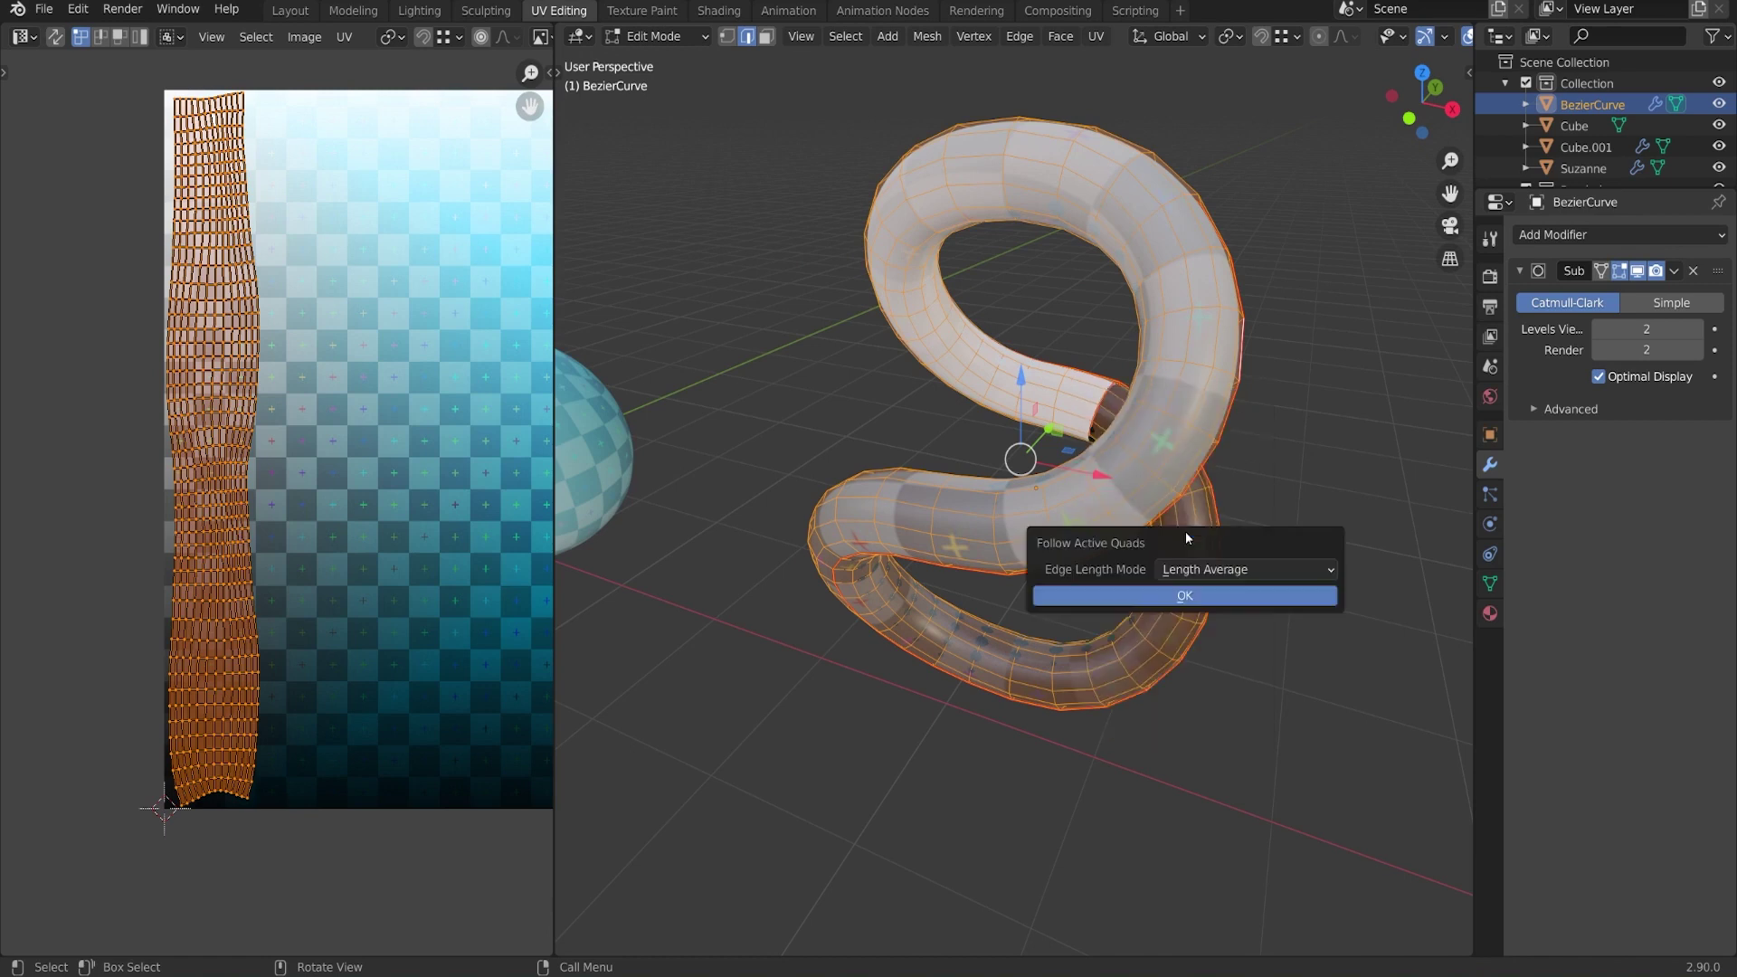
{"action": "left_click", "coordinate": [1173, 601]}
Switch to face selection and make a quad on the tube's front crossing section the active face within the full selection
{"action": "middle_click_drag", "start_coordinate": [297, 279], "coordinate": [291, 357]}
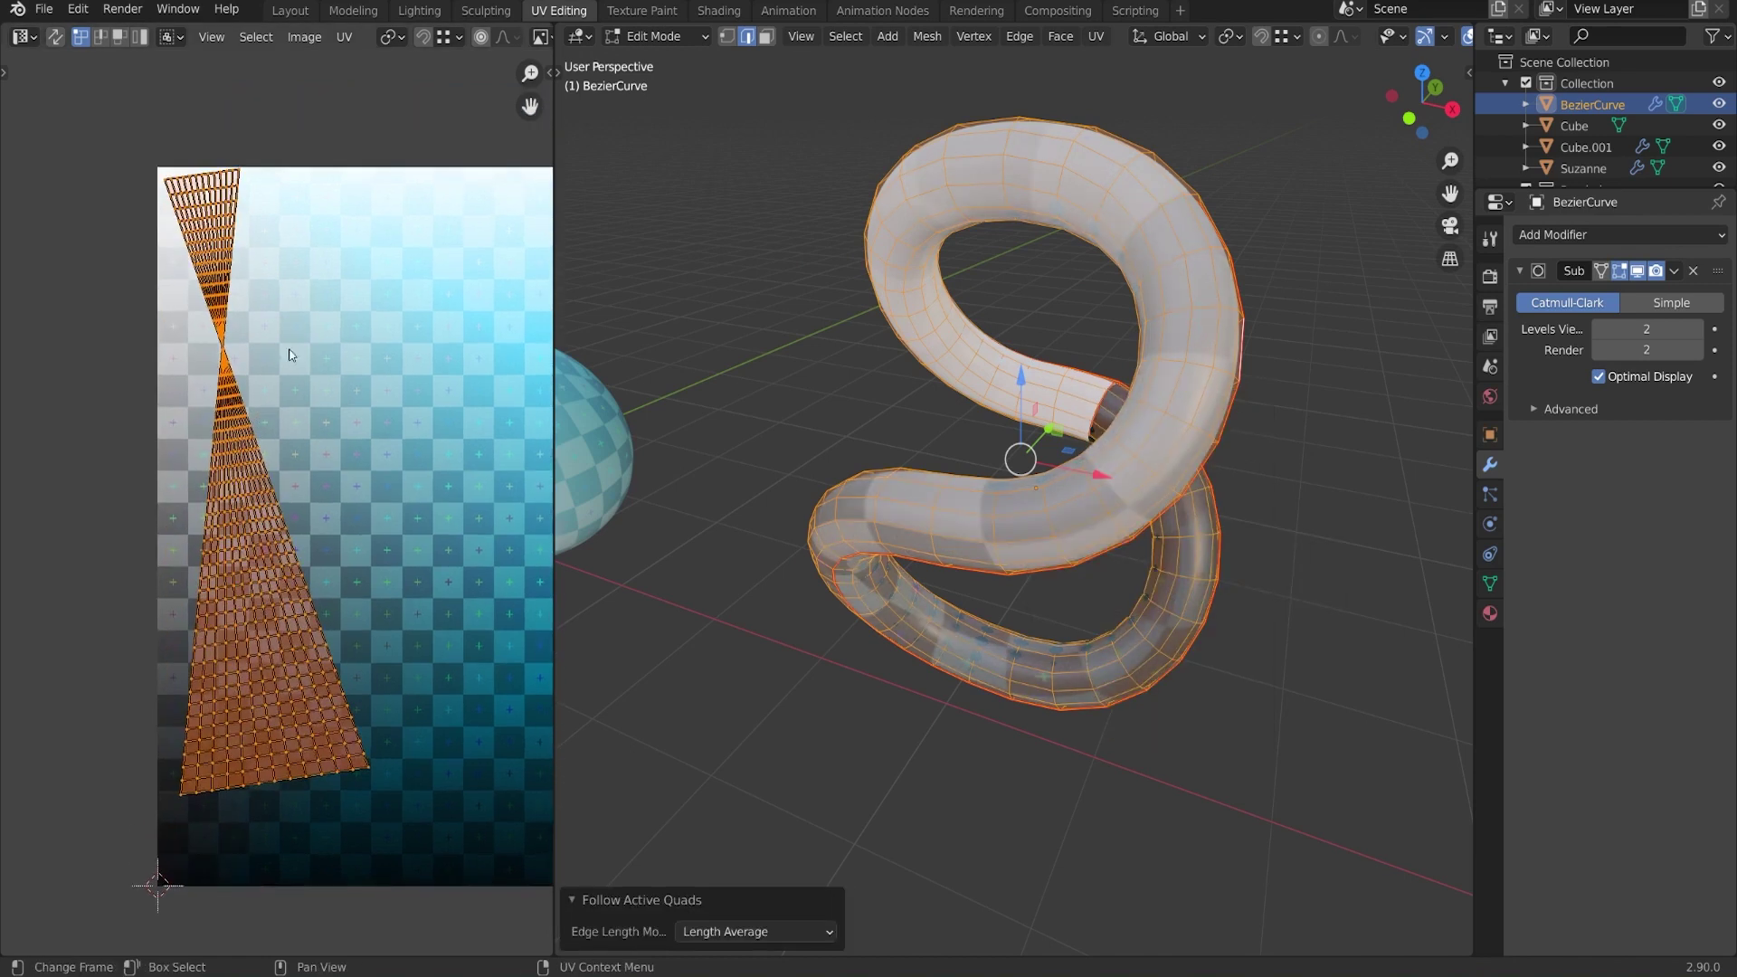
{"action": "middle_click_drag", "start_coordinate": [974, 423], "coordinate": [1073, 407]}
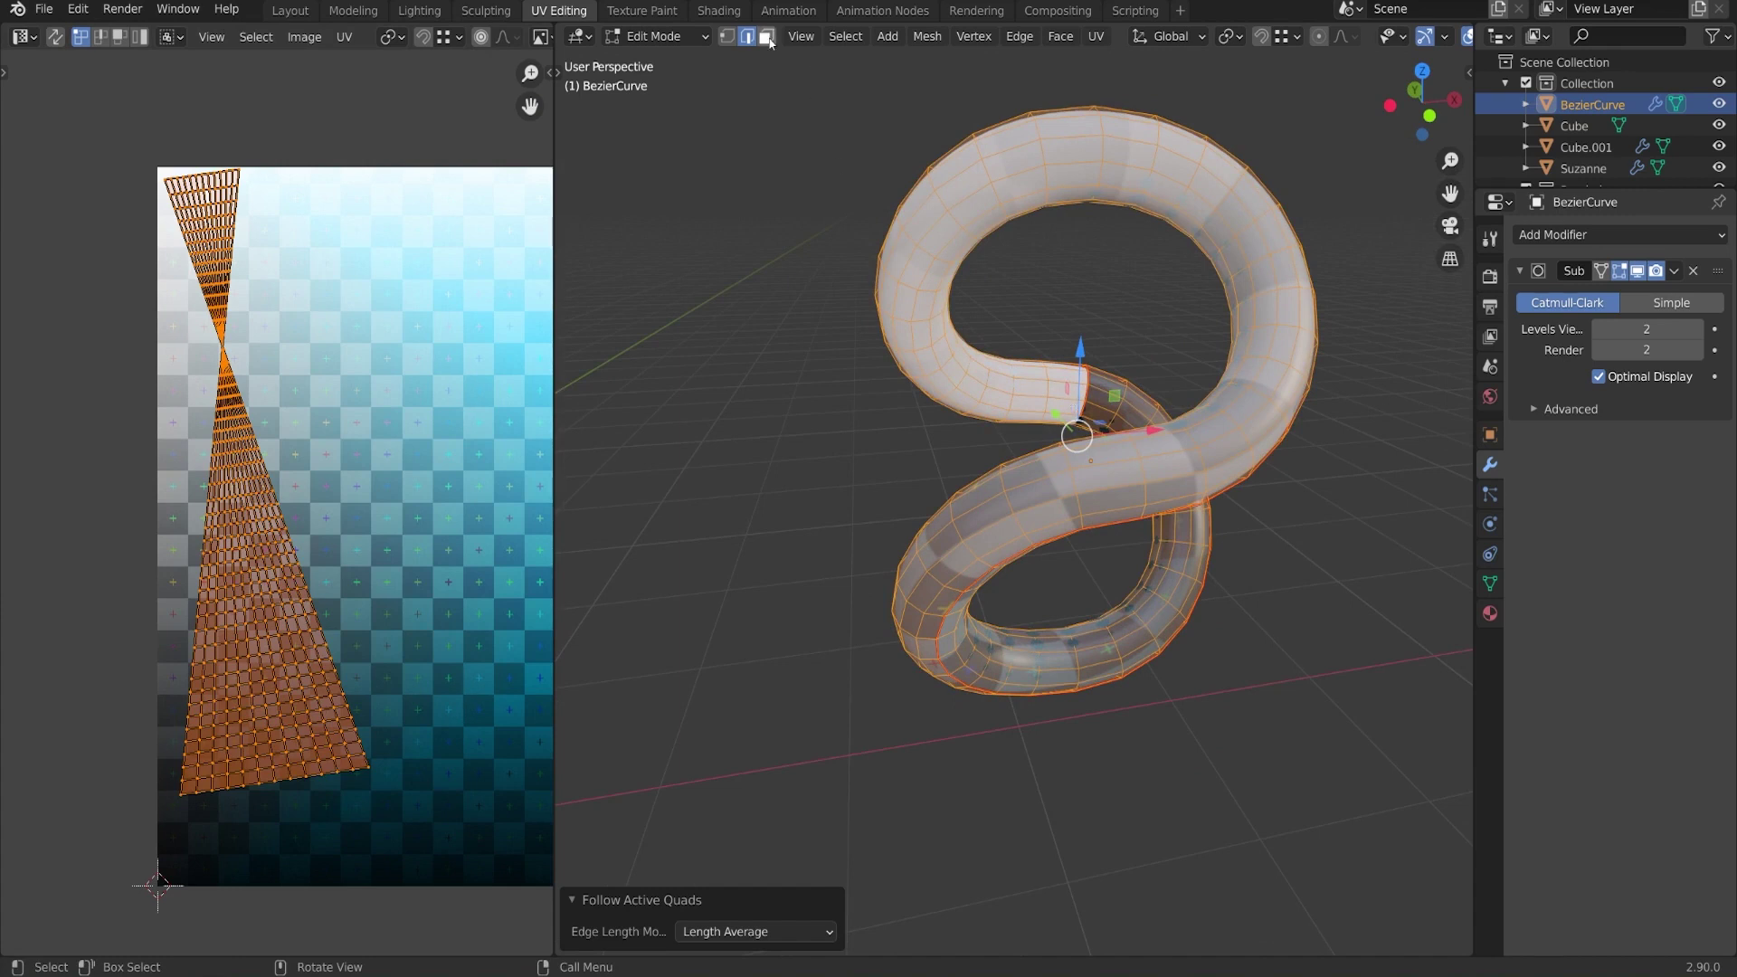
{"action": "key", "text": "3"}
{"action": "middle_click_drag", "start_coordinate": [1130, 422], "coordinate": [1115, 460]}
{"action": "scroll", "coordinate": [1115, 460], "scroll_direction": "up", "scroll_amount": 1}
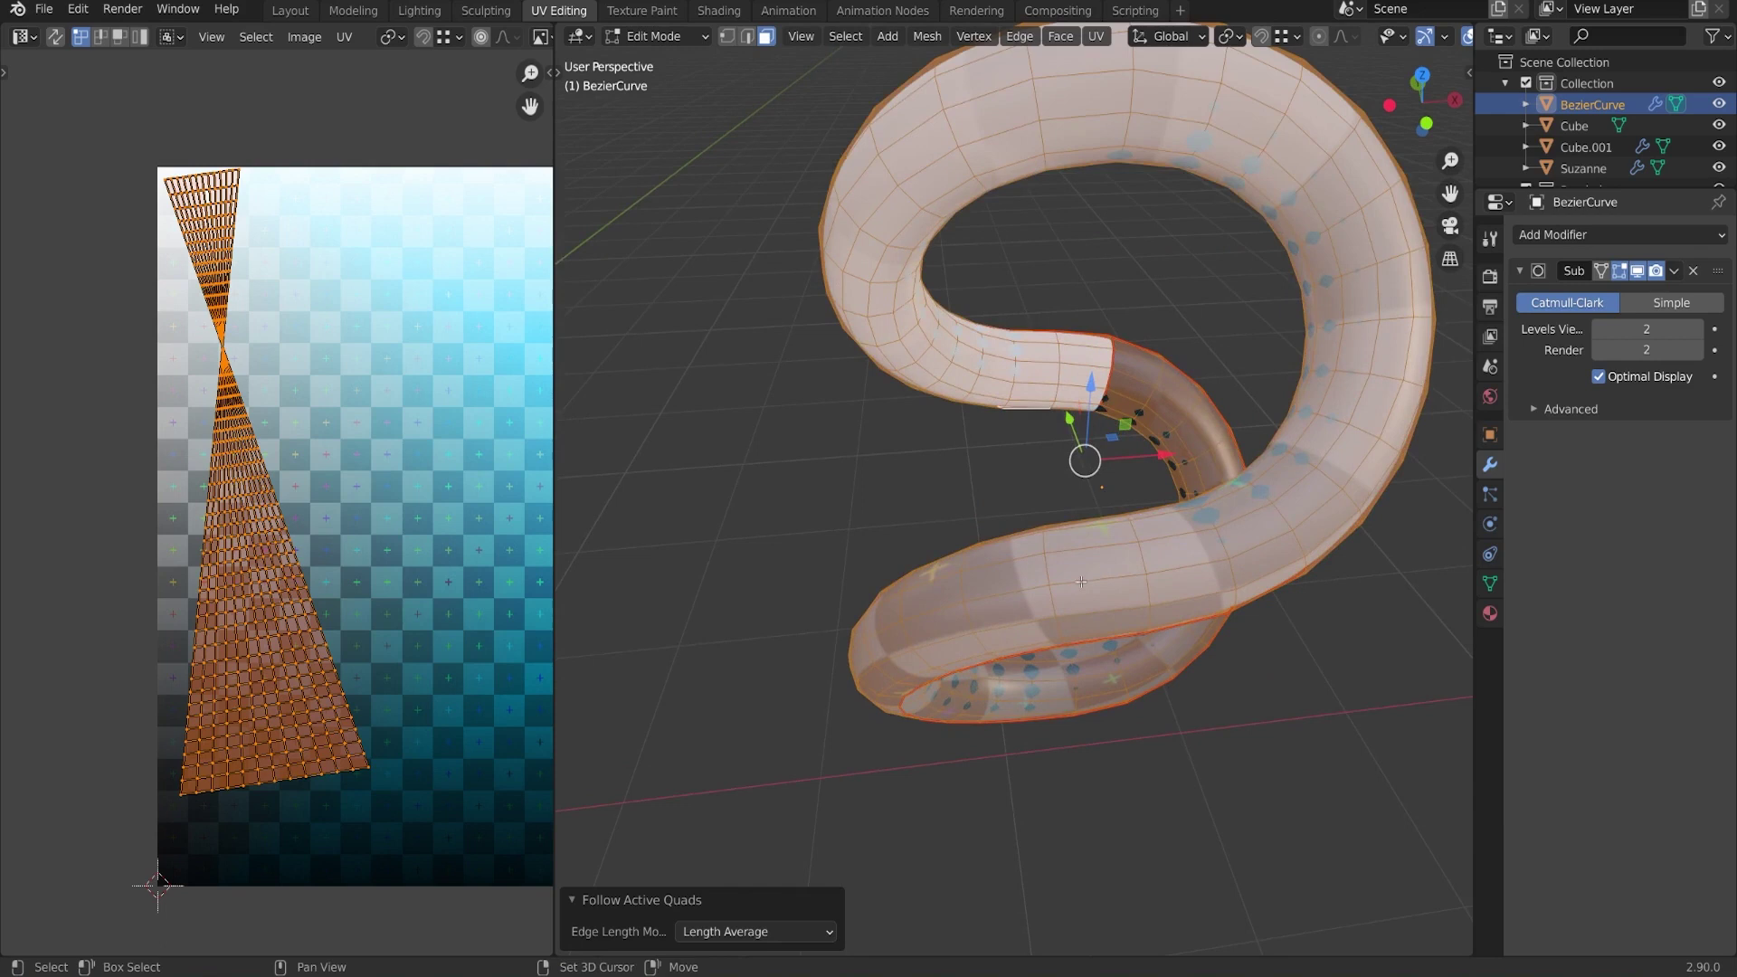
{"action": "middle_click_drag", "start_coordinate": [1201, 543], "coordinate": [1219, 521]}
{"action": "left_click", "coordinate": [1225, 513], "text": "shift"}
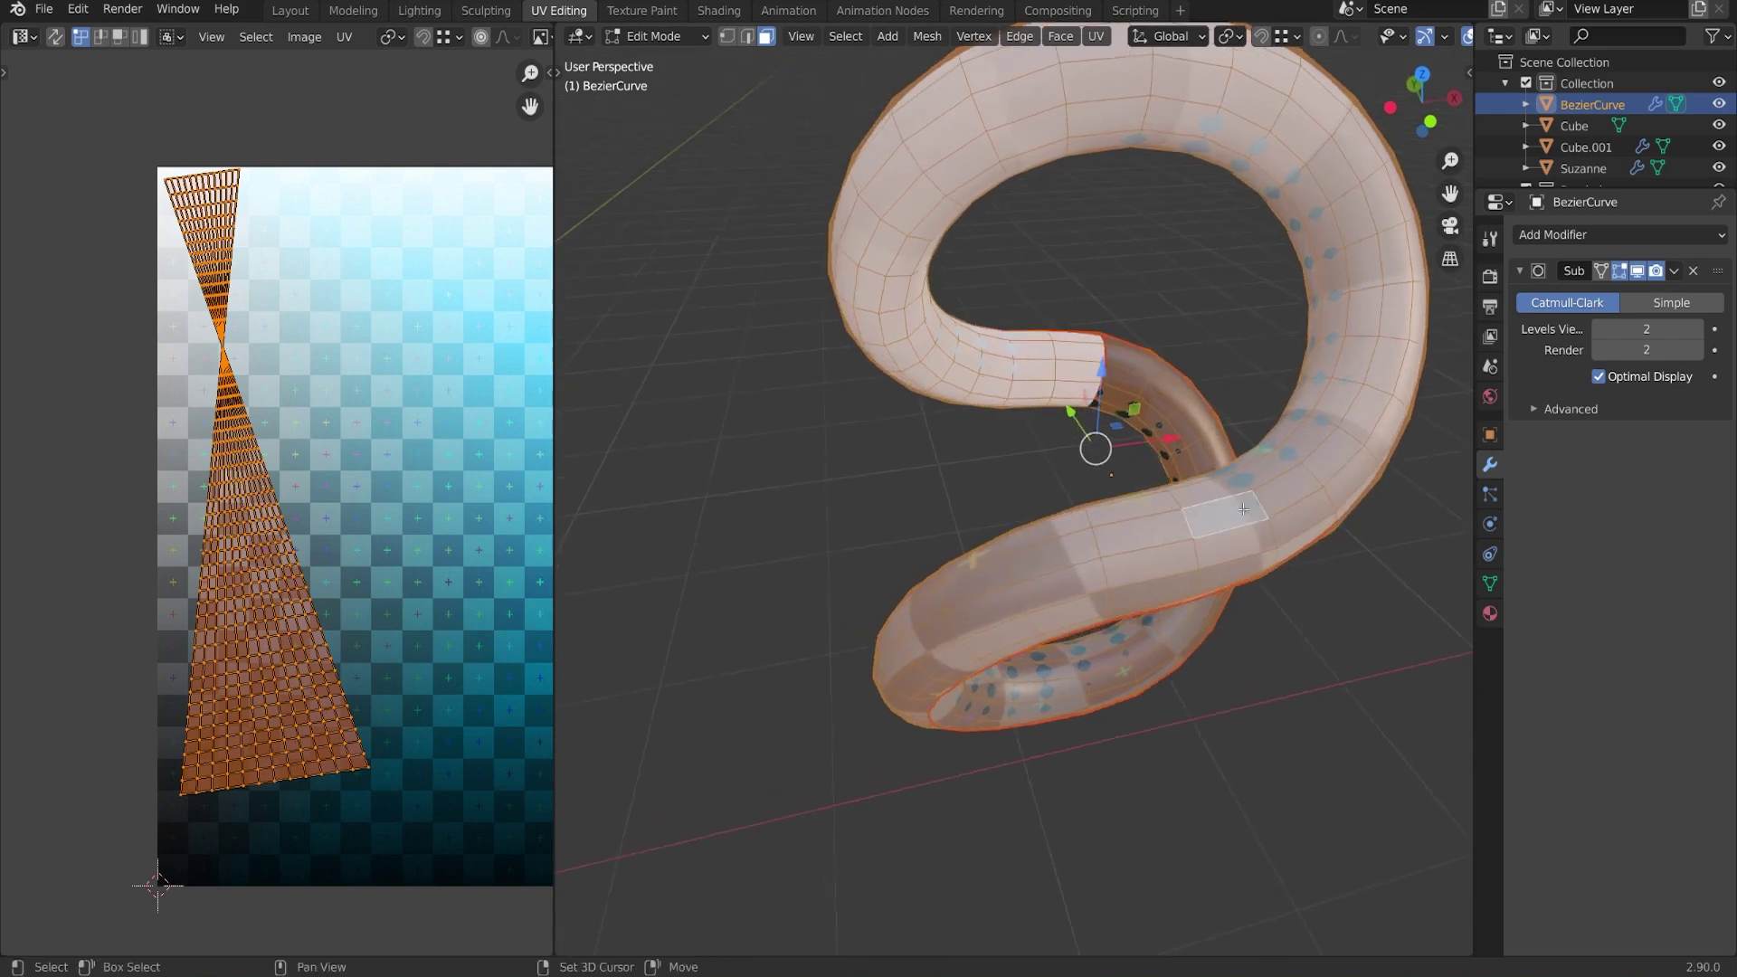
Sketch annotation strokes along the tube around the active quad
{"action": "middle_click_drag", "start_coordinate": [1299, 562], "coordinate": [1117, 497], "text": "shift"}
{"action": "mouse_move", "coordinate": [1206, 389]}
{"action": "left_mouse_down"}
{"action": "mouse_move", "coordinate": [1135, 459]}
{"action": "mouse_move", "coordinate": [1036, 477]}
{"action": "mouse_move", "coordinate": [1024, 507]}
{"action": "mouse_move", "coordinate": [1072, 513]}
{"action": "left_mouse_up"}
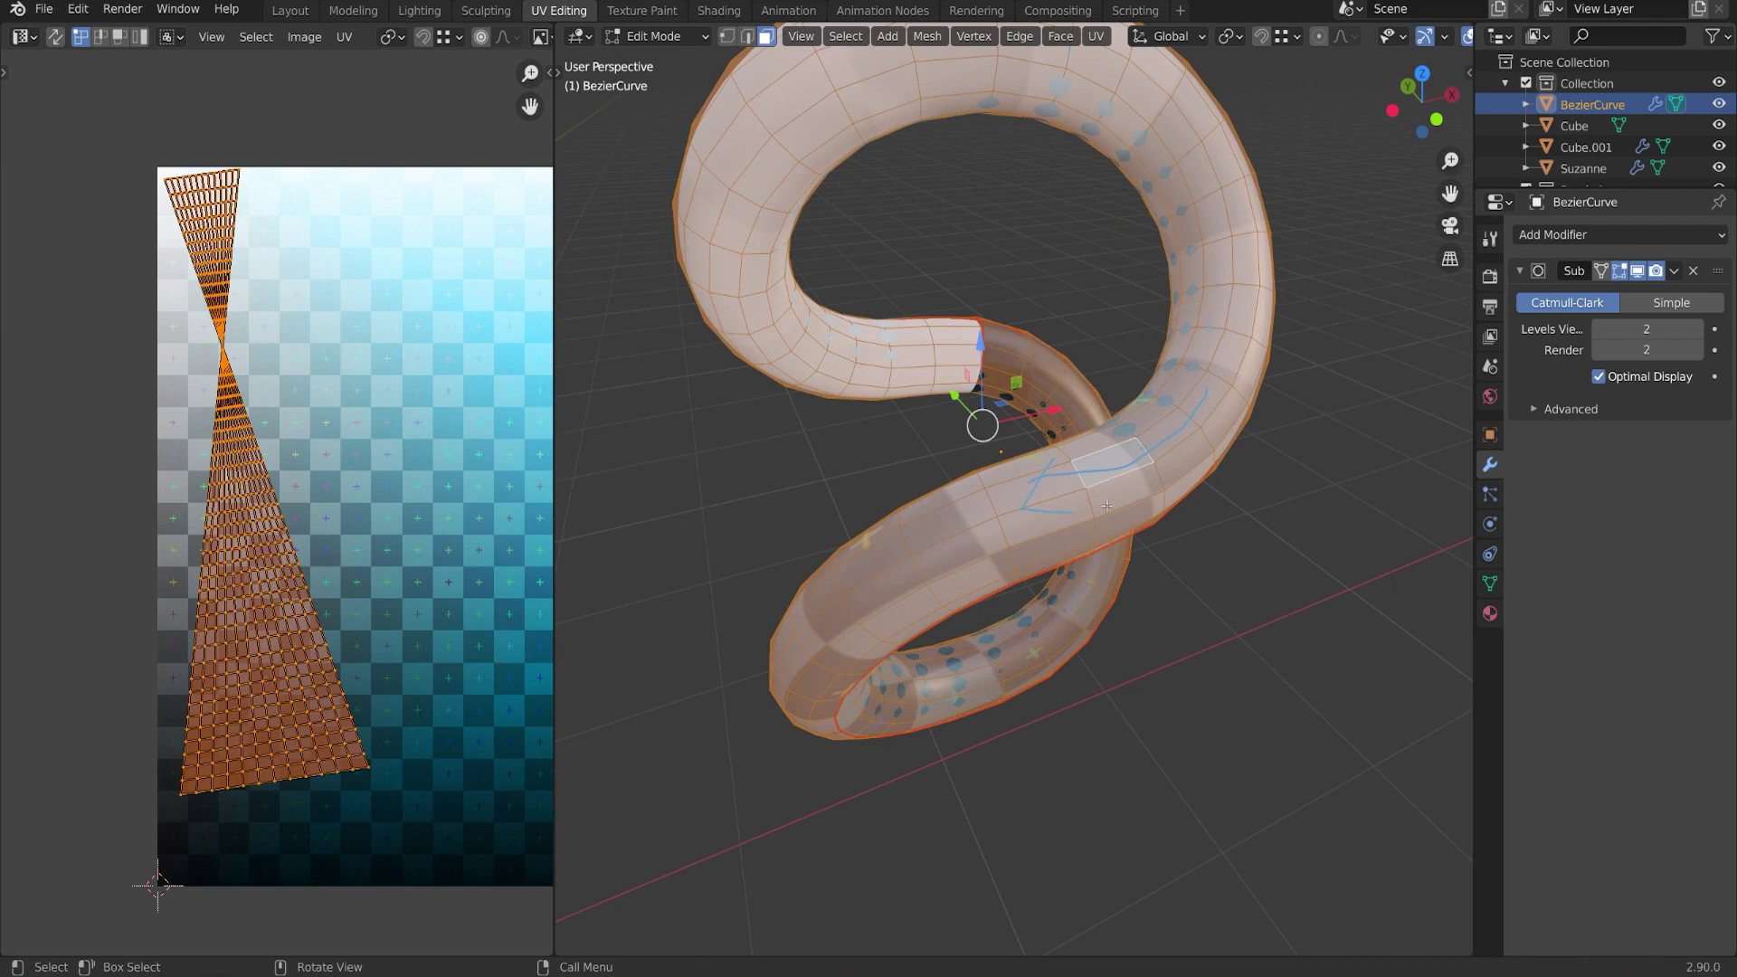
{"action": "left_click_drag", "start_coordinate": [1081, 431], "coordinate": [1122, 504]}
{"action": "mouse_move", "coordinate": [1218, 380]}
{"action": "right_mouse_down"}
{"action": "mouse_move", "coordinate": [1118, 489]}
{"action": "mouse_move", "coordinate": [1084, 451]}
{"action": "right_mouse_up"}
Reapply Follow Active Quads from the chosen active face with the Length Average mode
{"action": "key", "text": "u"}
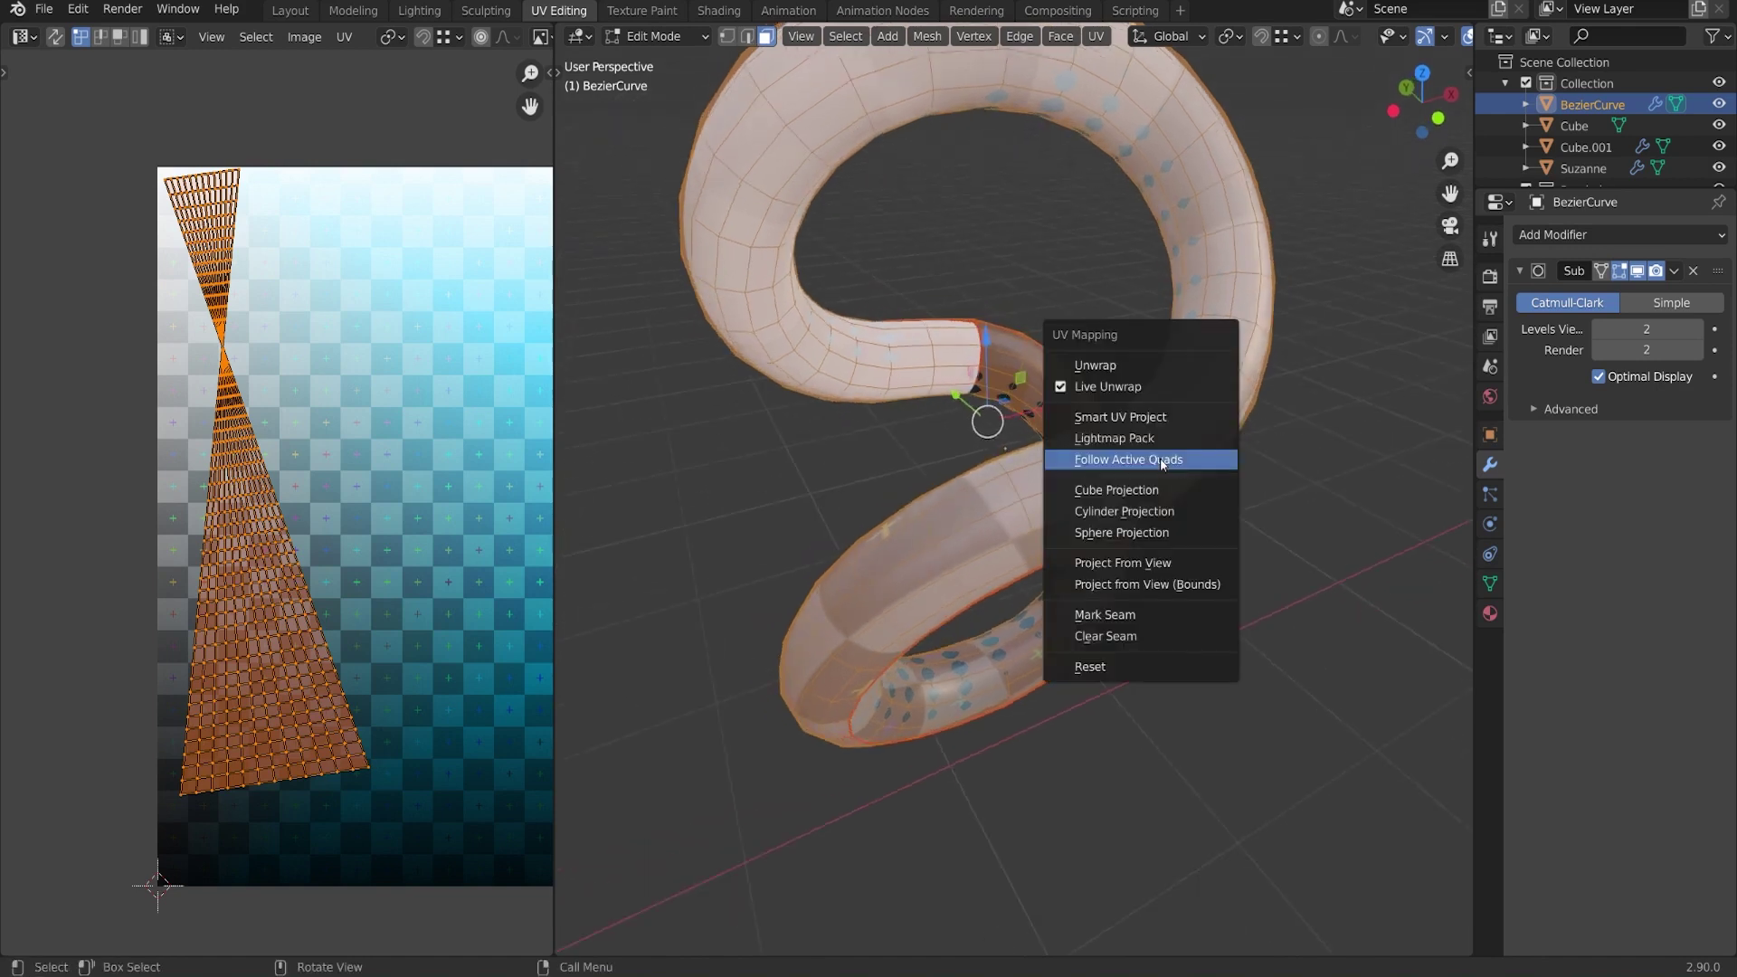
{"action": "left_click", "coordinate": [1162, 461]}
{"action": "left_click", "coordinate": [1161, 523]}
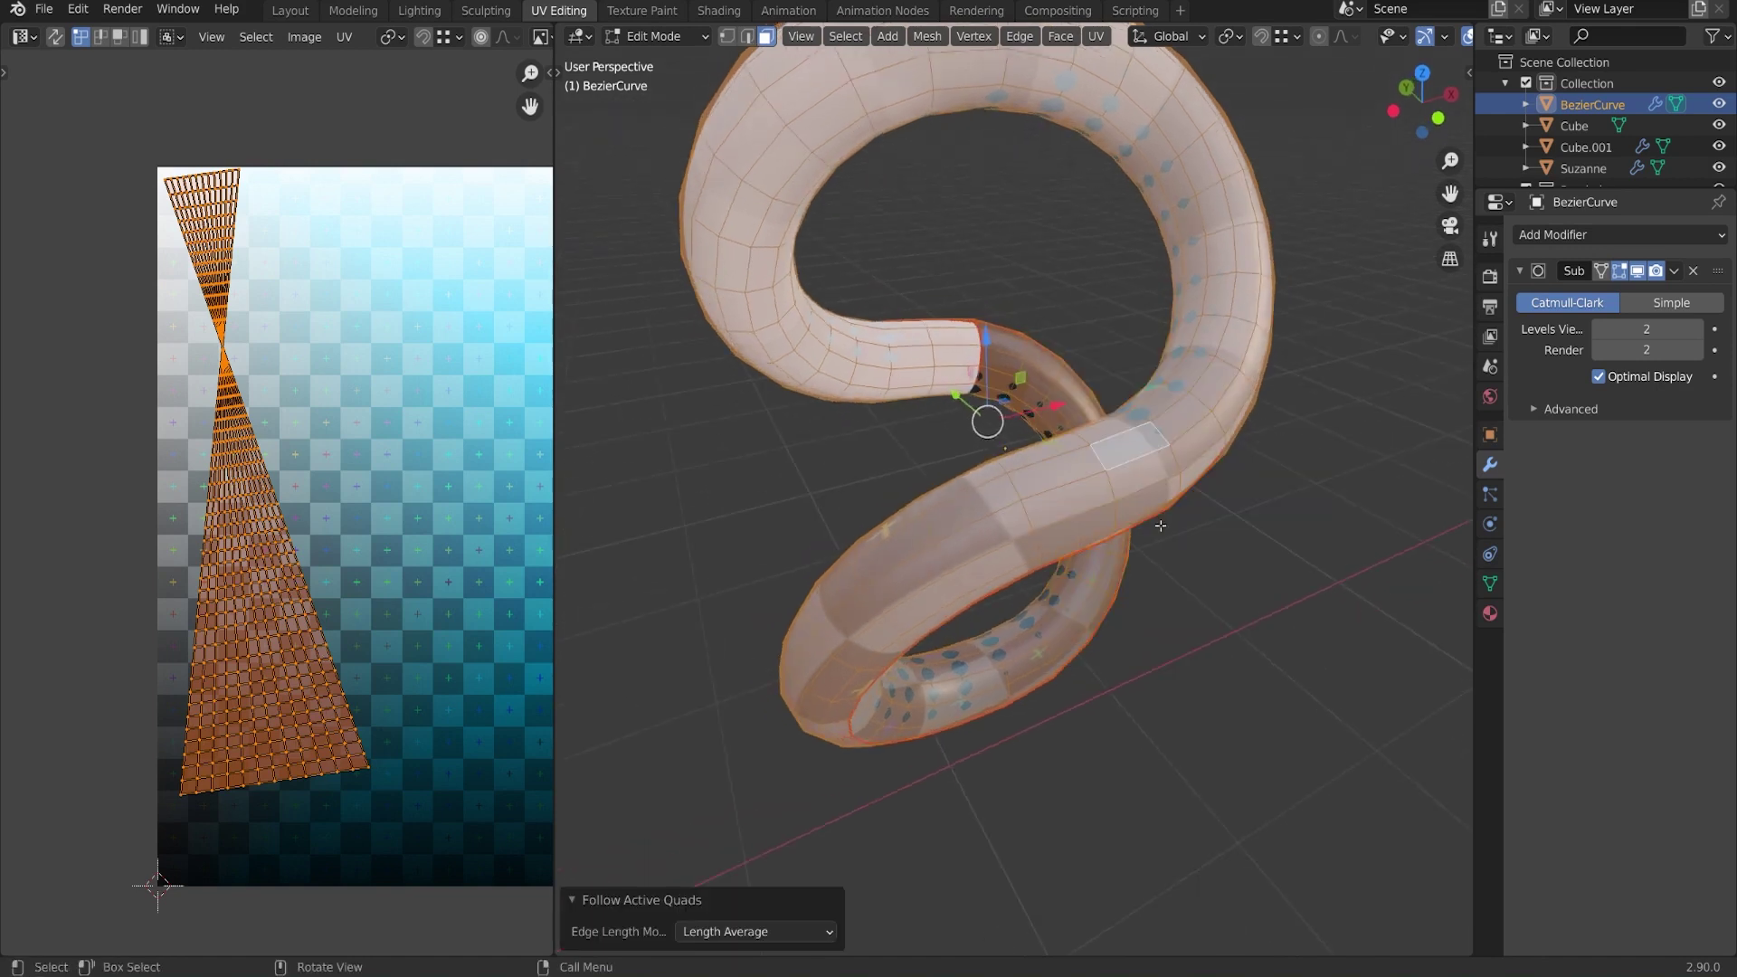
Unwrap the selected tube again with the standard Angle Based Unwrap
{"action": "middle_click_drag", "start_coordinate": [246, 551], "coordinate": [243, 548]}
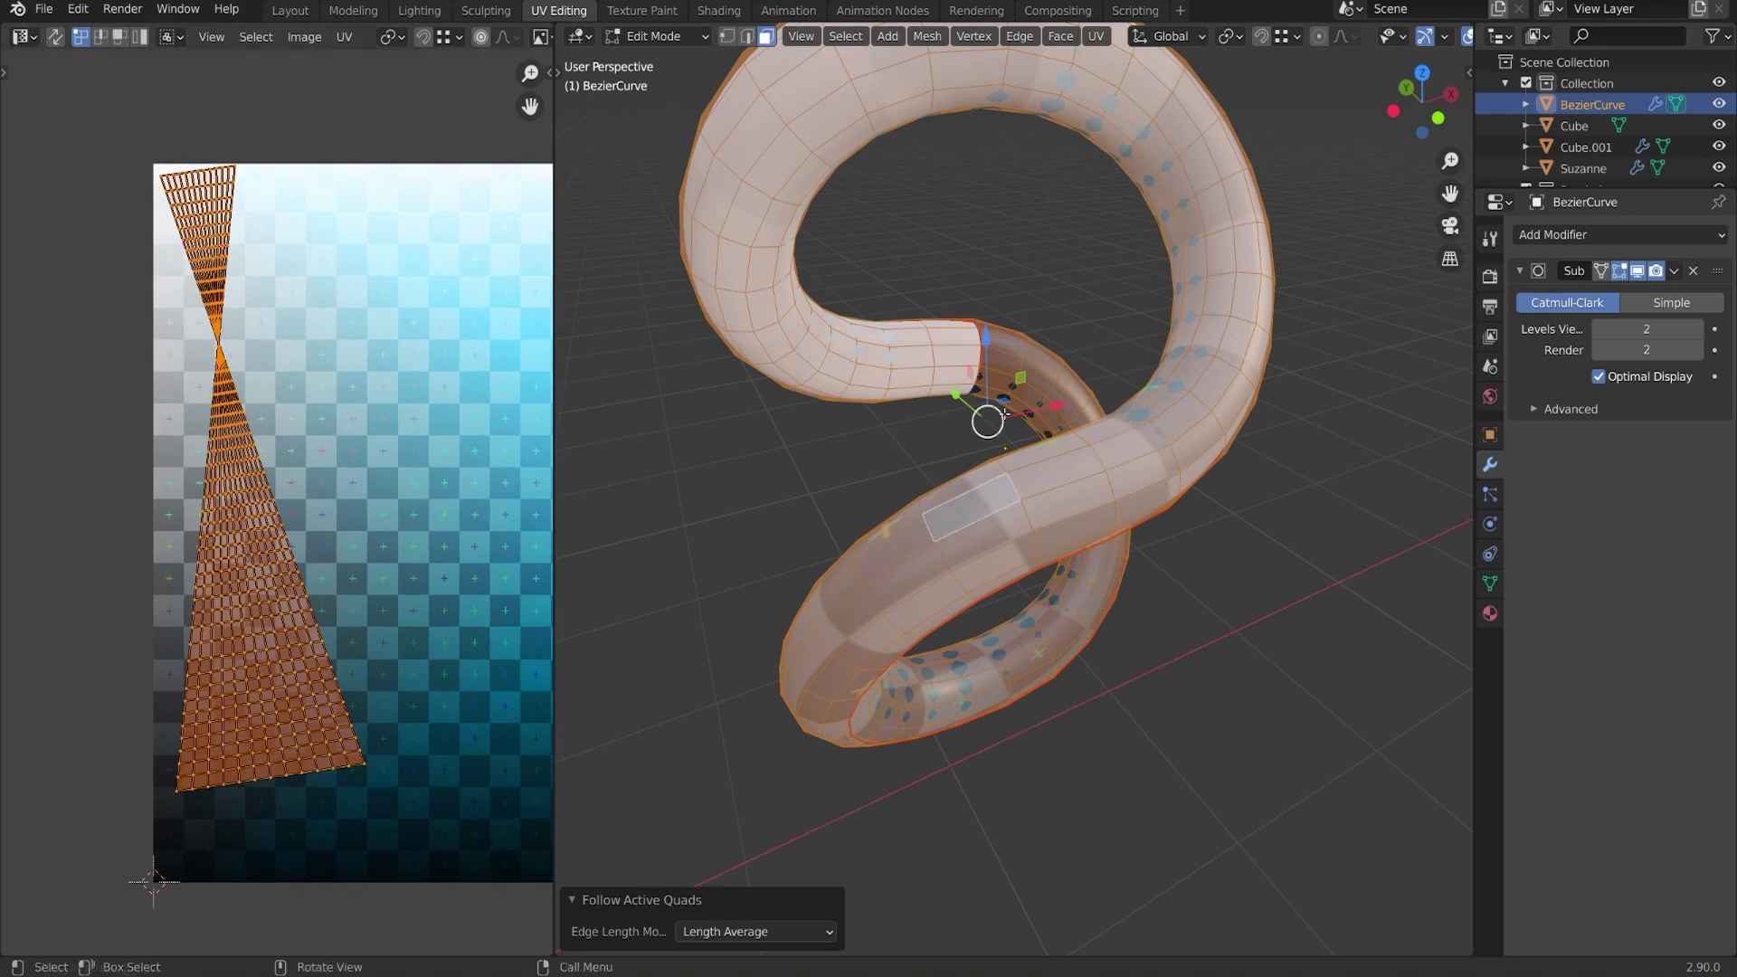
{"action": "middle_click_drag", "start_coordinate": [469, 426], "coordinate": [404, 421]}
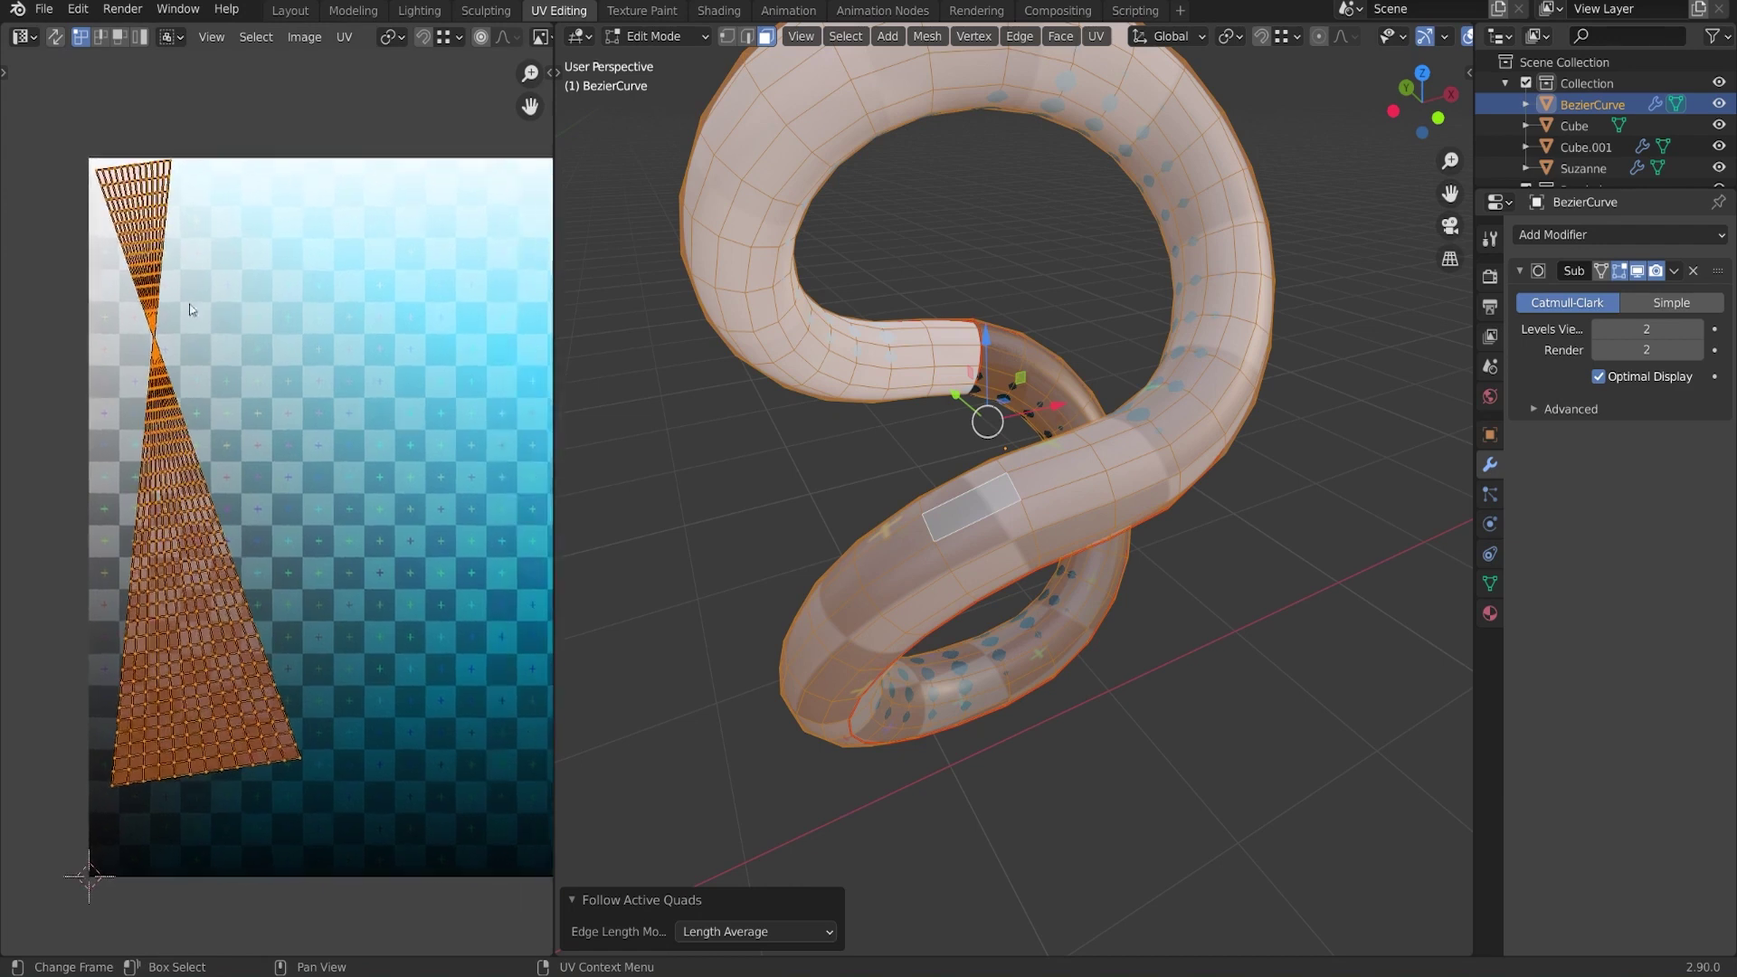
{"action": "middle_click_drag", "start_coordinate": [853, 419], "coordinate": [975, 452]}
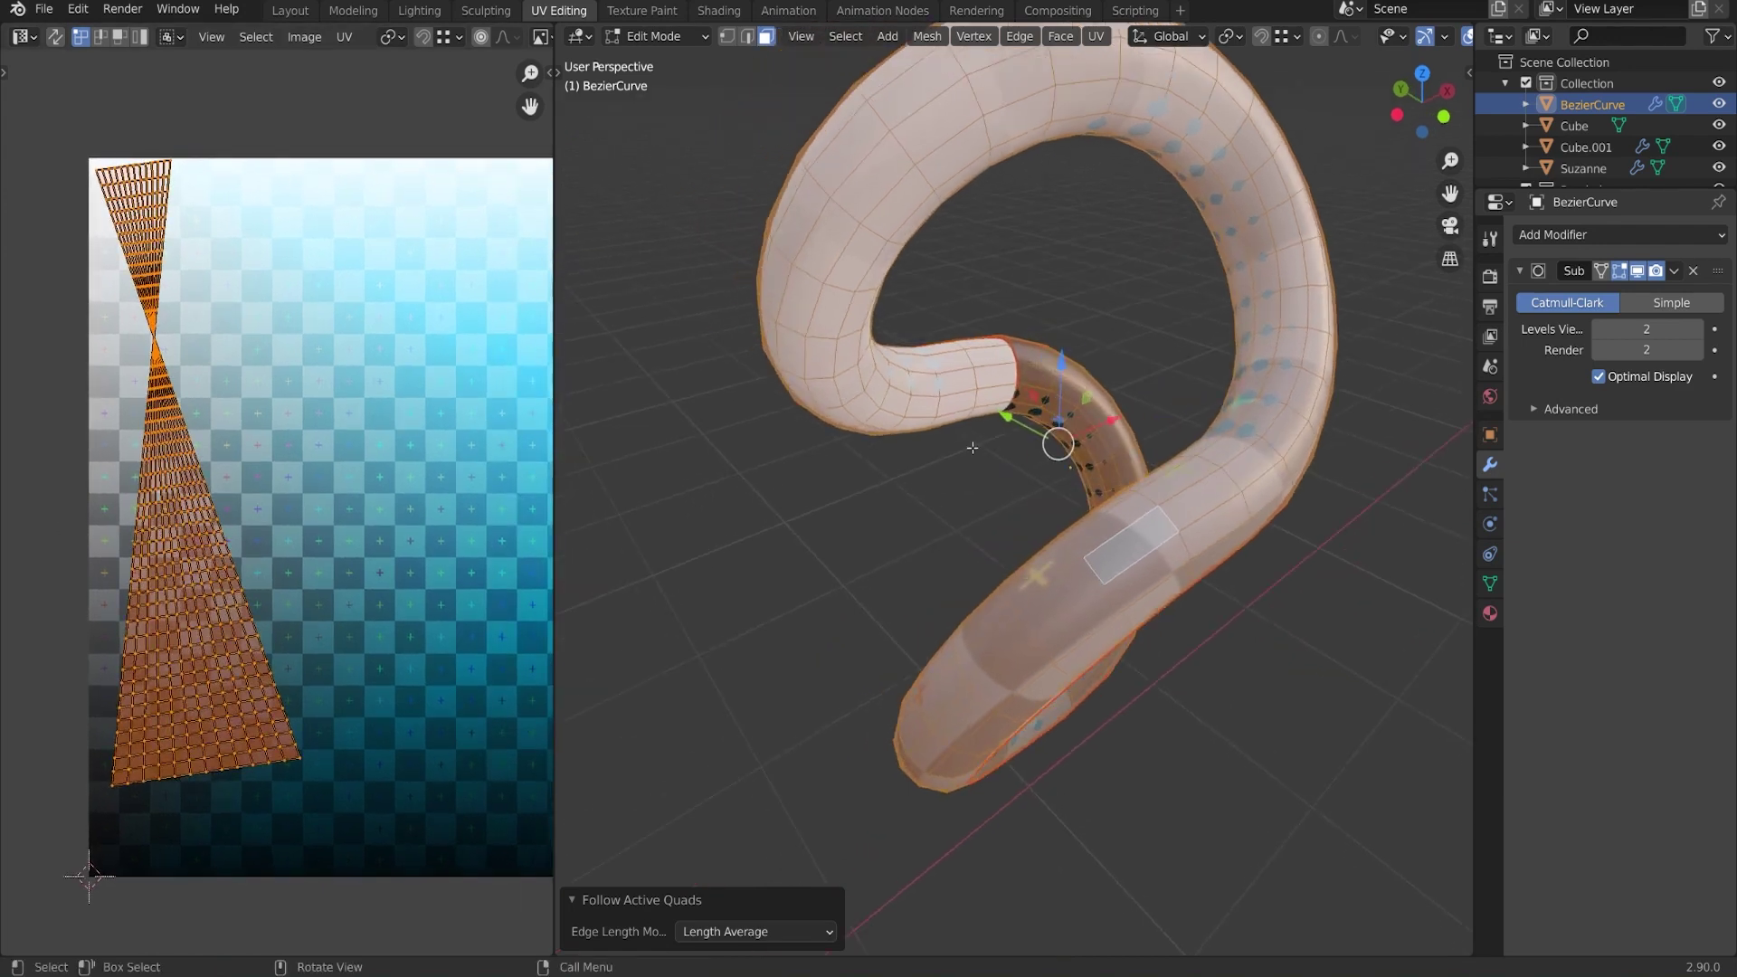
{"action": "key", "text": "u"}
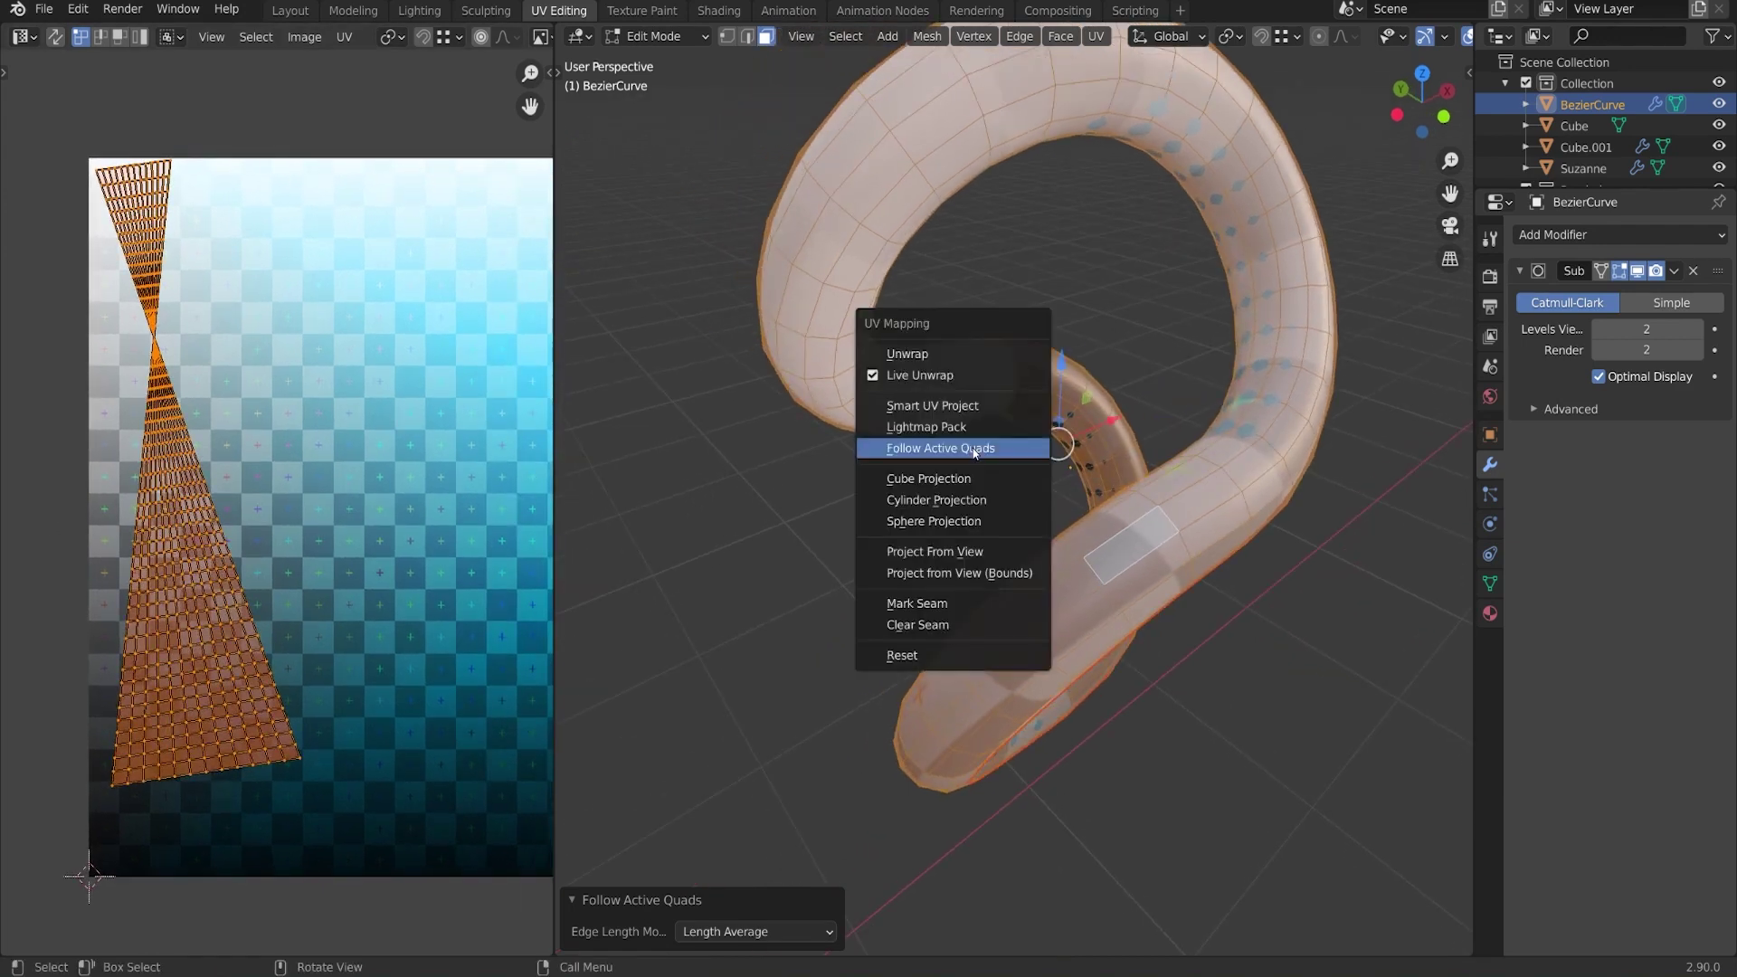
{"action": "left_click", "coordinate": [937, 356]}
{"action": "scroll", "coordinate": [354, 501], "scroll_direction": "up", "scroll_amount": 3}
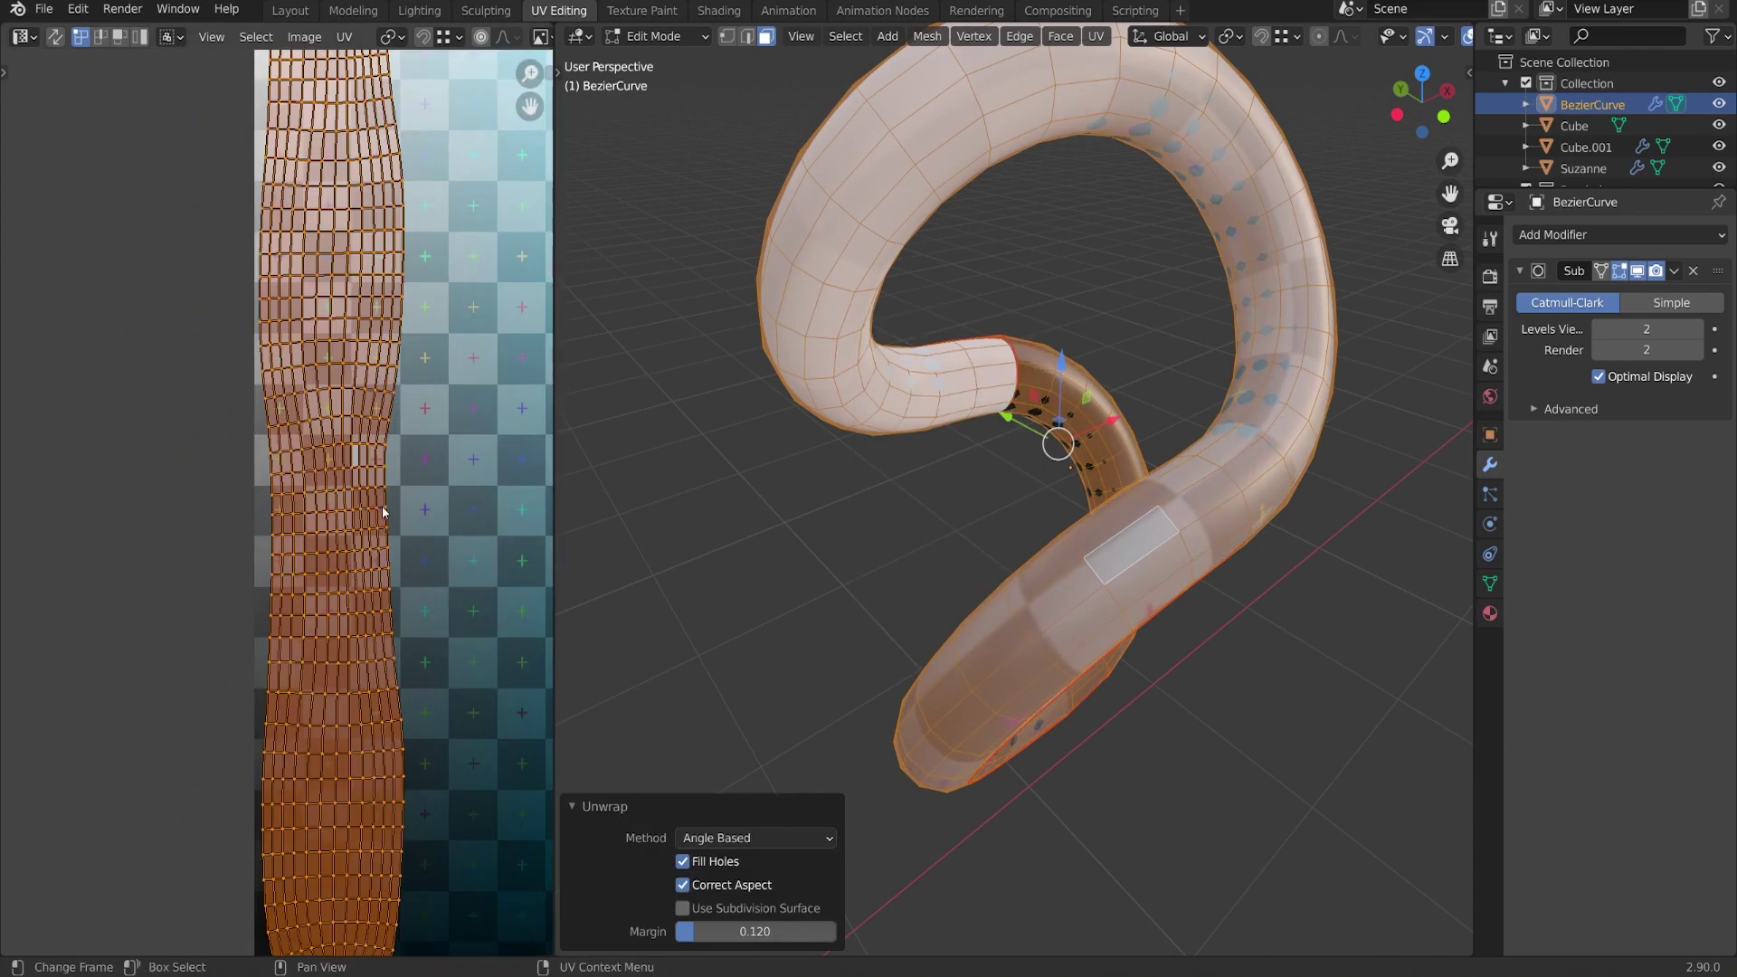
Switch the UV editor to face selection and select a quad in the middle of the UV strip
{"action": "left_click", "coordinate": [119, 36]}
{"action": "middle_click_drag", "start_coordinate": [327, 586], "coordinate": [316, 461]}
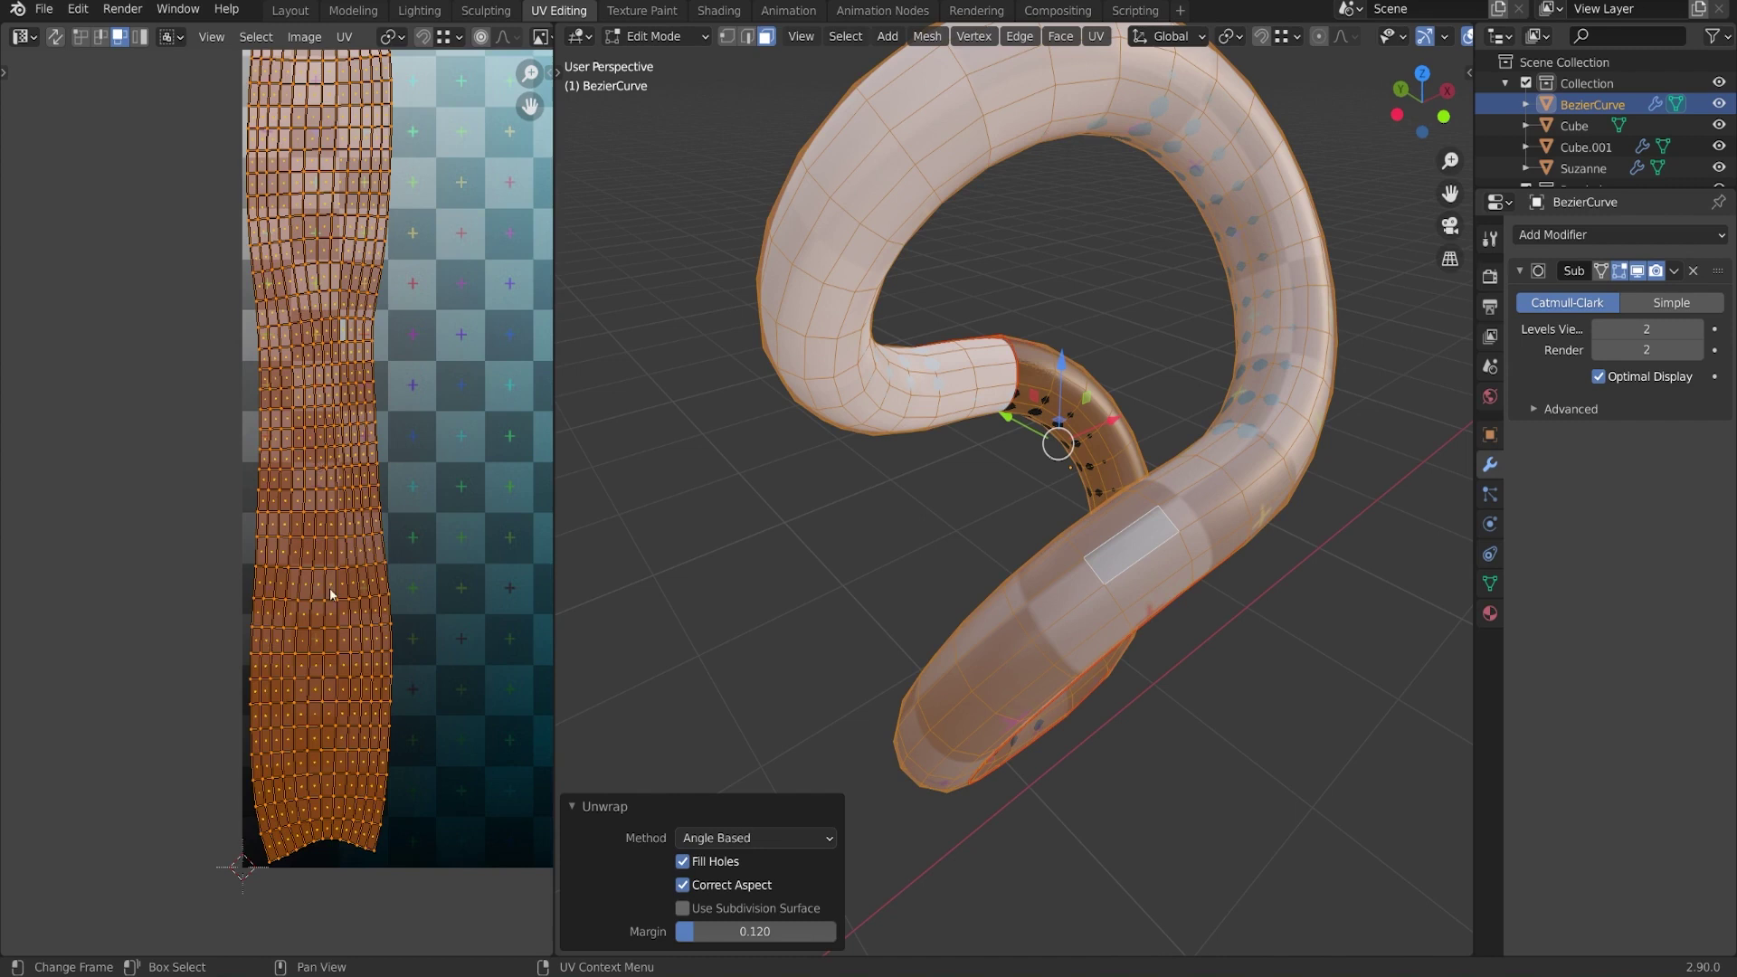
{"action": "scroll", "coordinate": [330, 588], "scroll_direction": "up", "scroll_amount": 3}
{"action": "scroll", "coordinate": [379, 568], "scroll_direction": "up", "scroll_amount": 1}
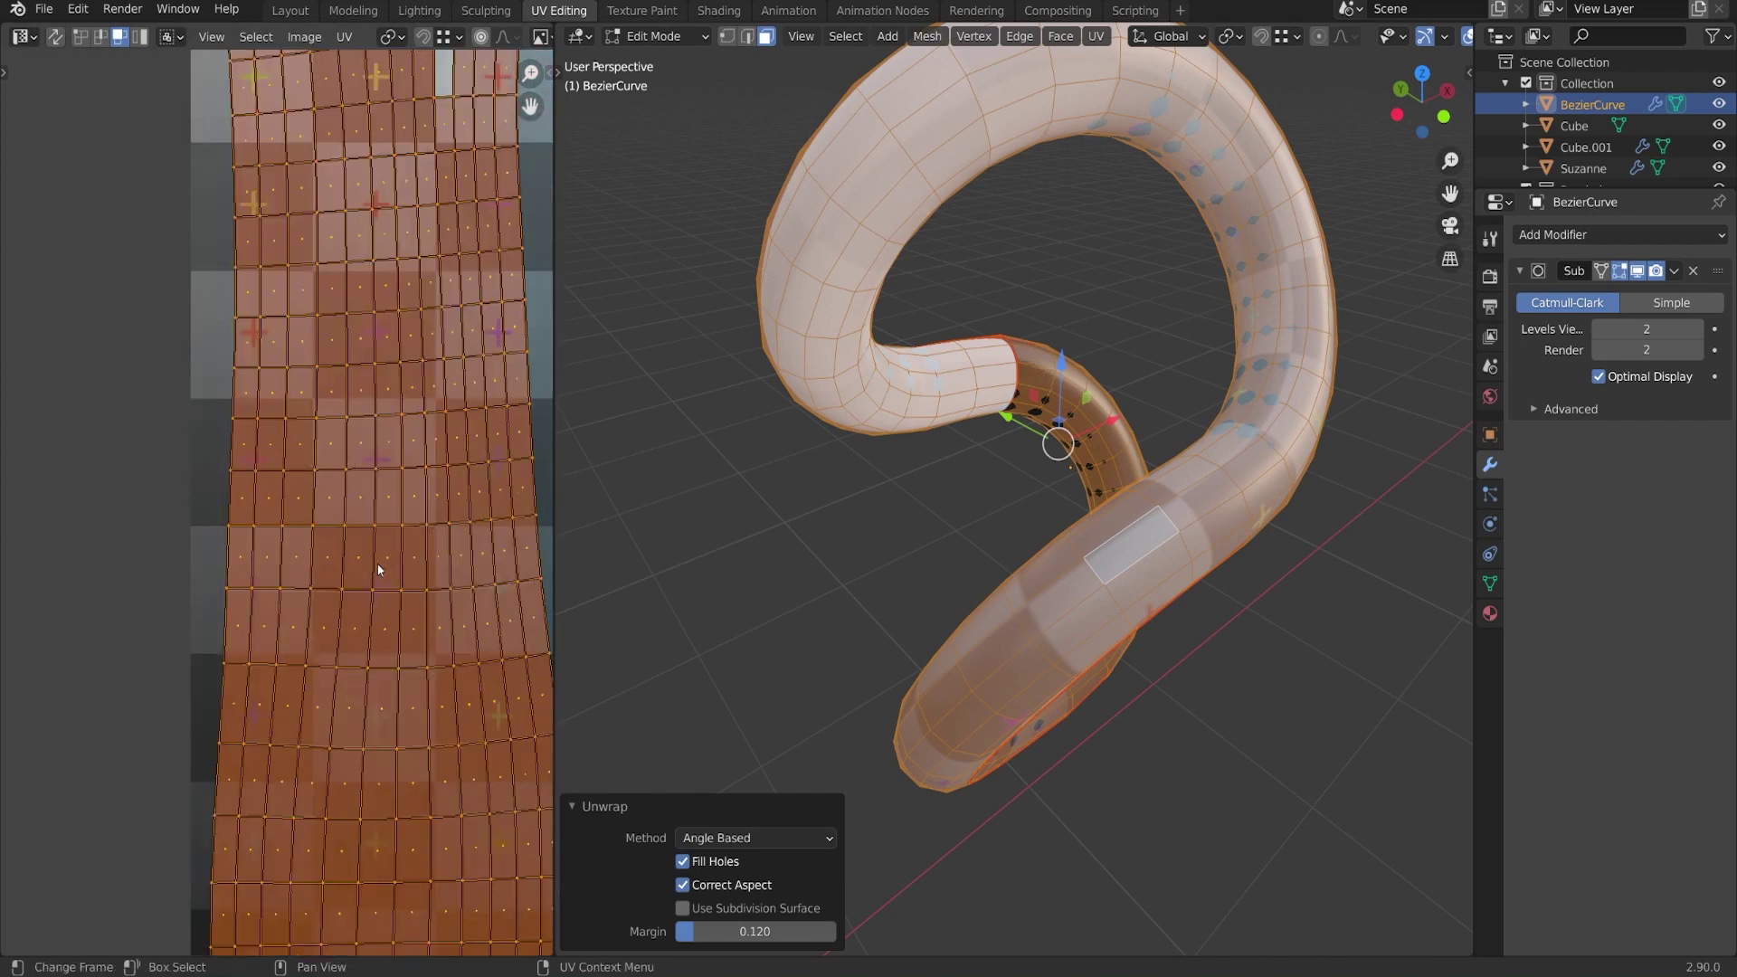
{"action": "left_click", "coordinate": [395, 440]}
{"action": "middle_click_drag", "start_coordinate": [394, 439], "coordinate": [347, 487], "text": "shift"}
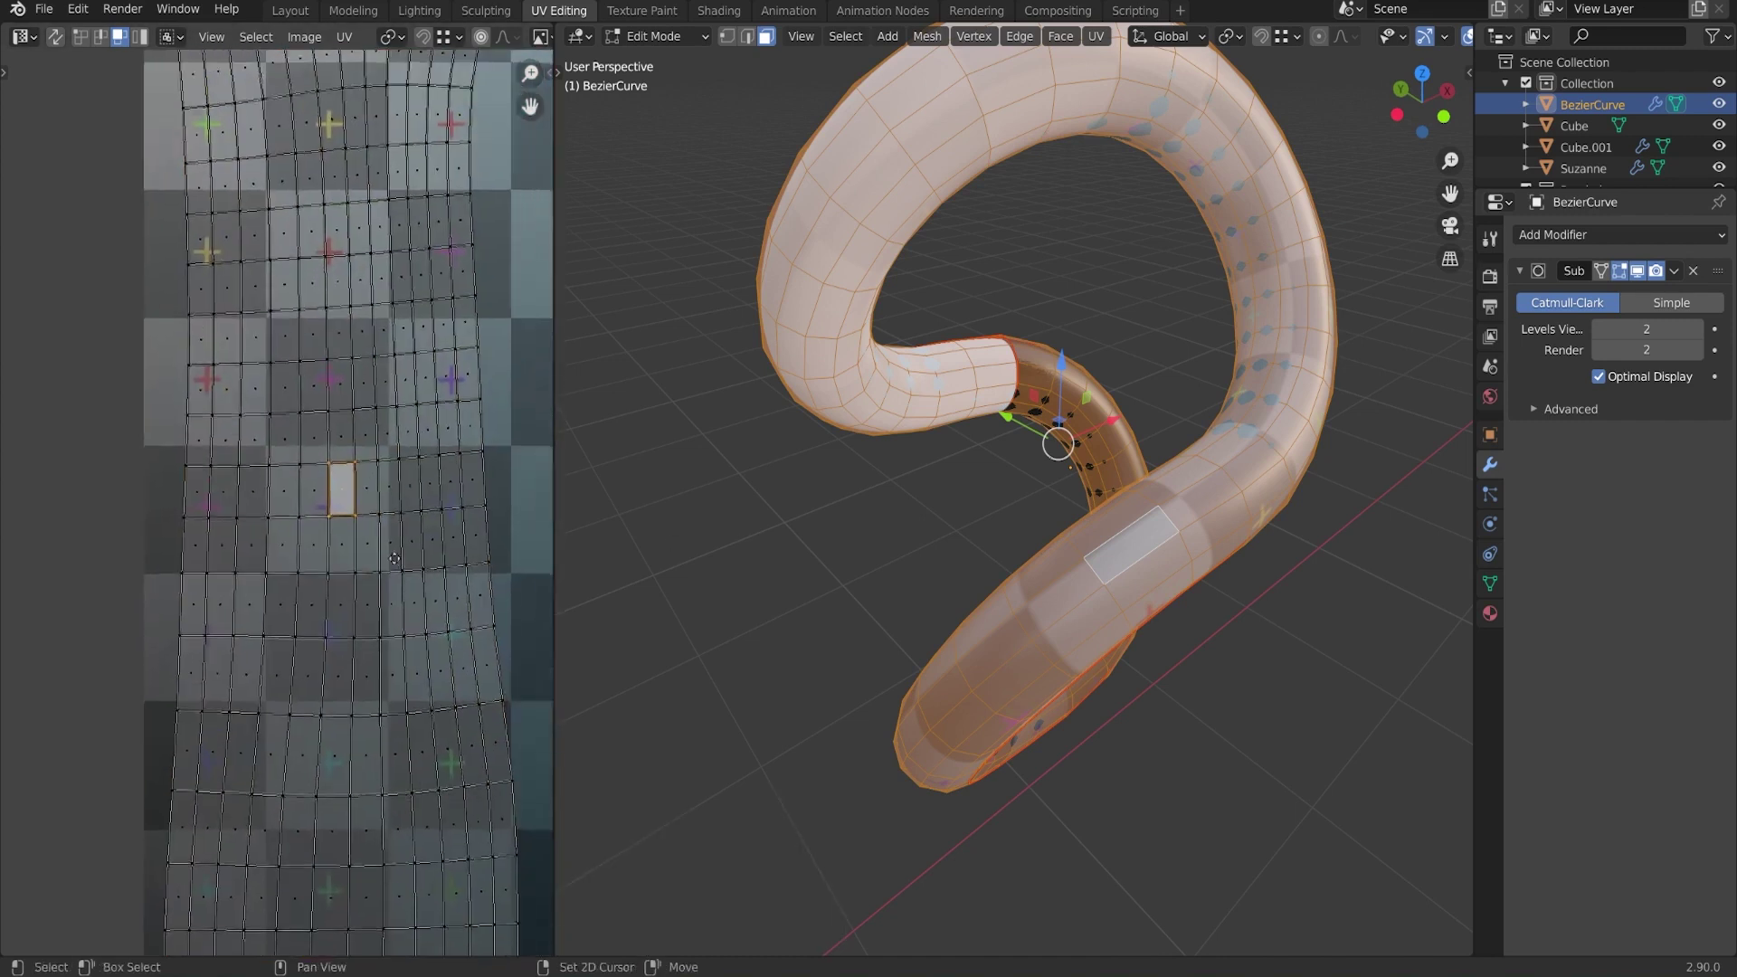
Select the whole UV strip and apply Follow Active Quads with the Length Average edge length mode
{"action": "scroll", "coordinate": [479, 463], "scroll_direction": "down", "scroll_amount": 3}
{"action": "key", "text": "a"}
{"action": "right_click", "coordinate": [479, 466]}
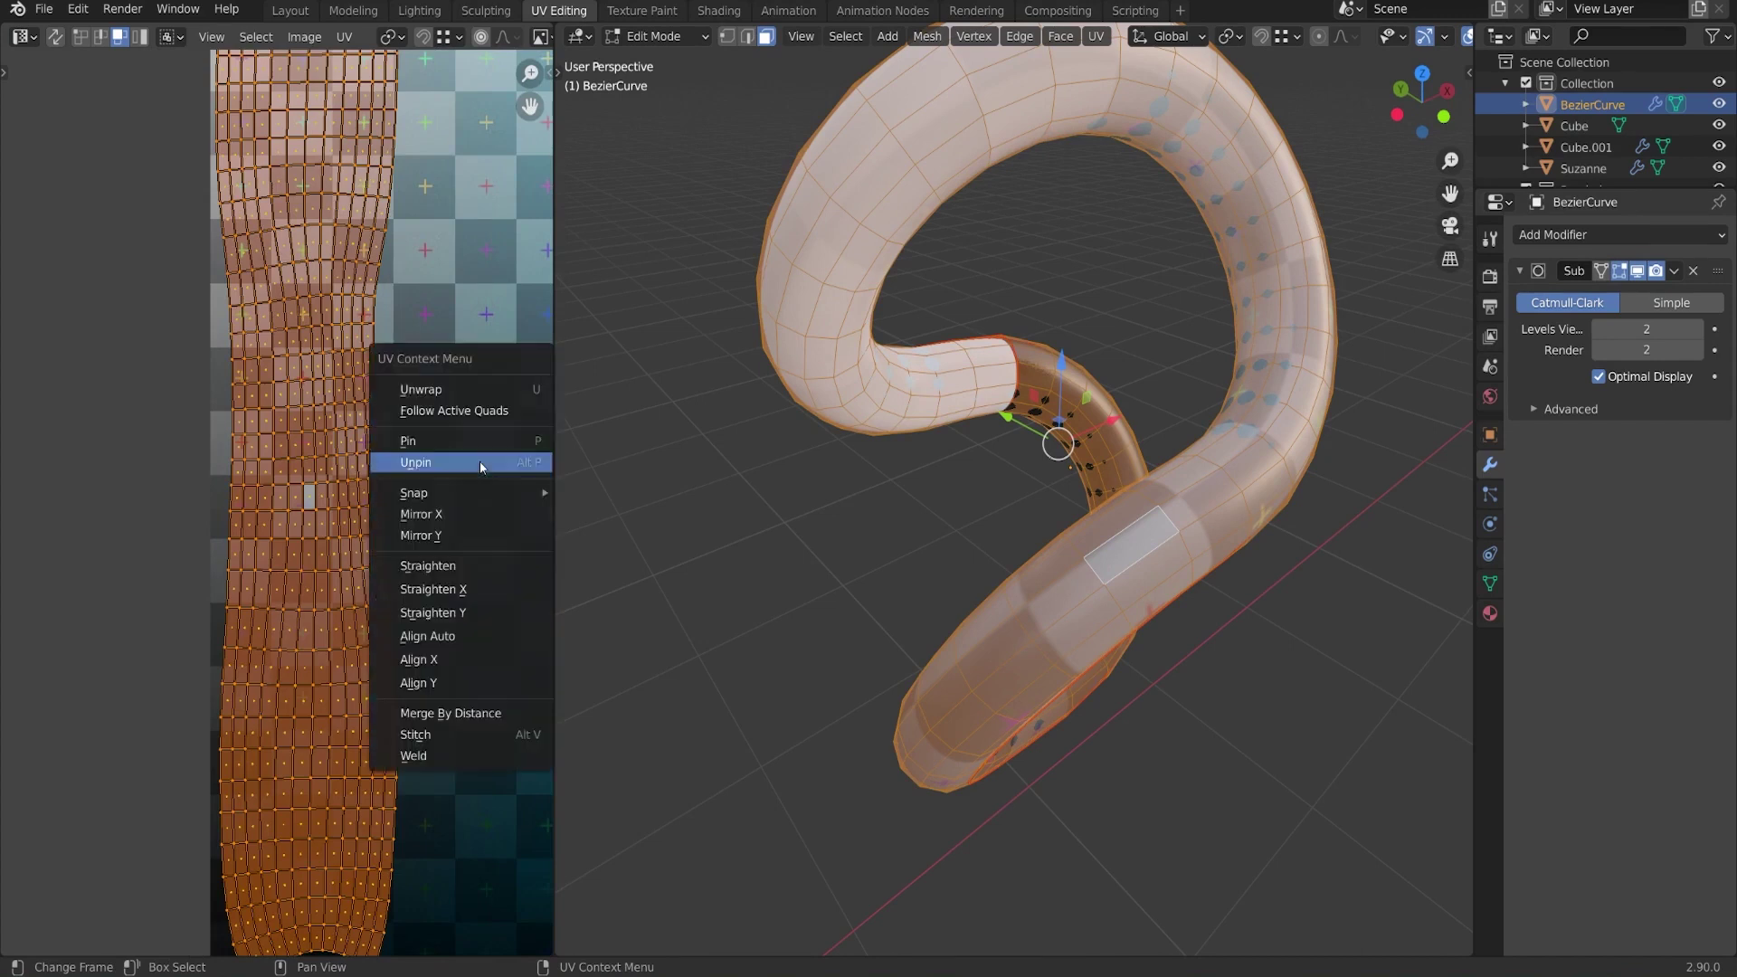
{"action": "left_click", "coordinate": [486, 412]}
{"action": "scroll", "coordinate": [304, 539], "scroll_direction": "up", "scroll_amount": 6}
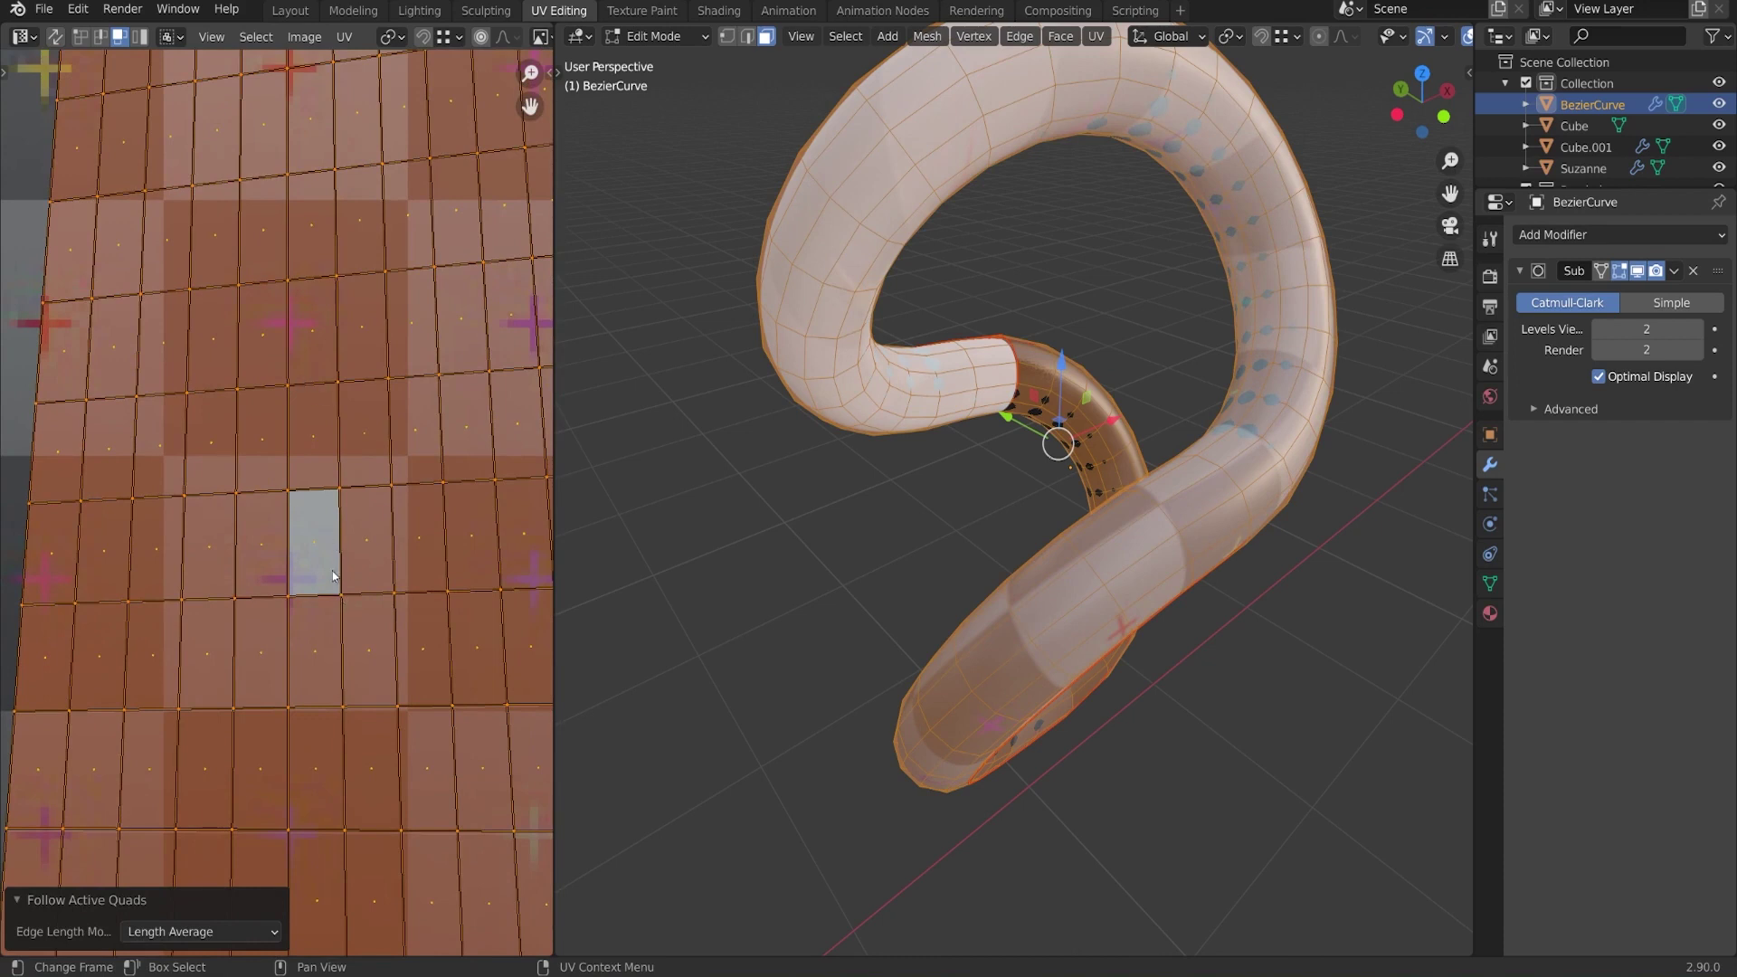
Sketch annotation lines extending from the active quad's edges across the UV strip
{"action": "key", "text": "t"}
{"action": "left_click_drag", "start_coordinate": [28, 306], "coordinate": [172, 365]}
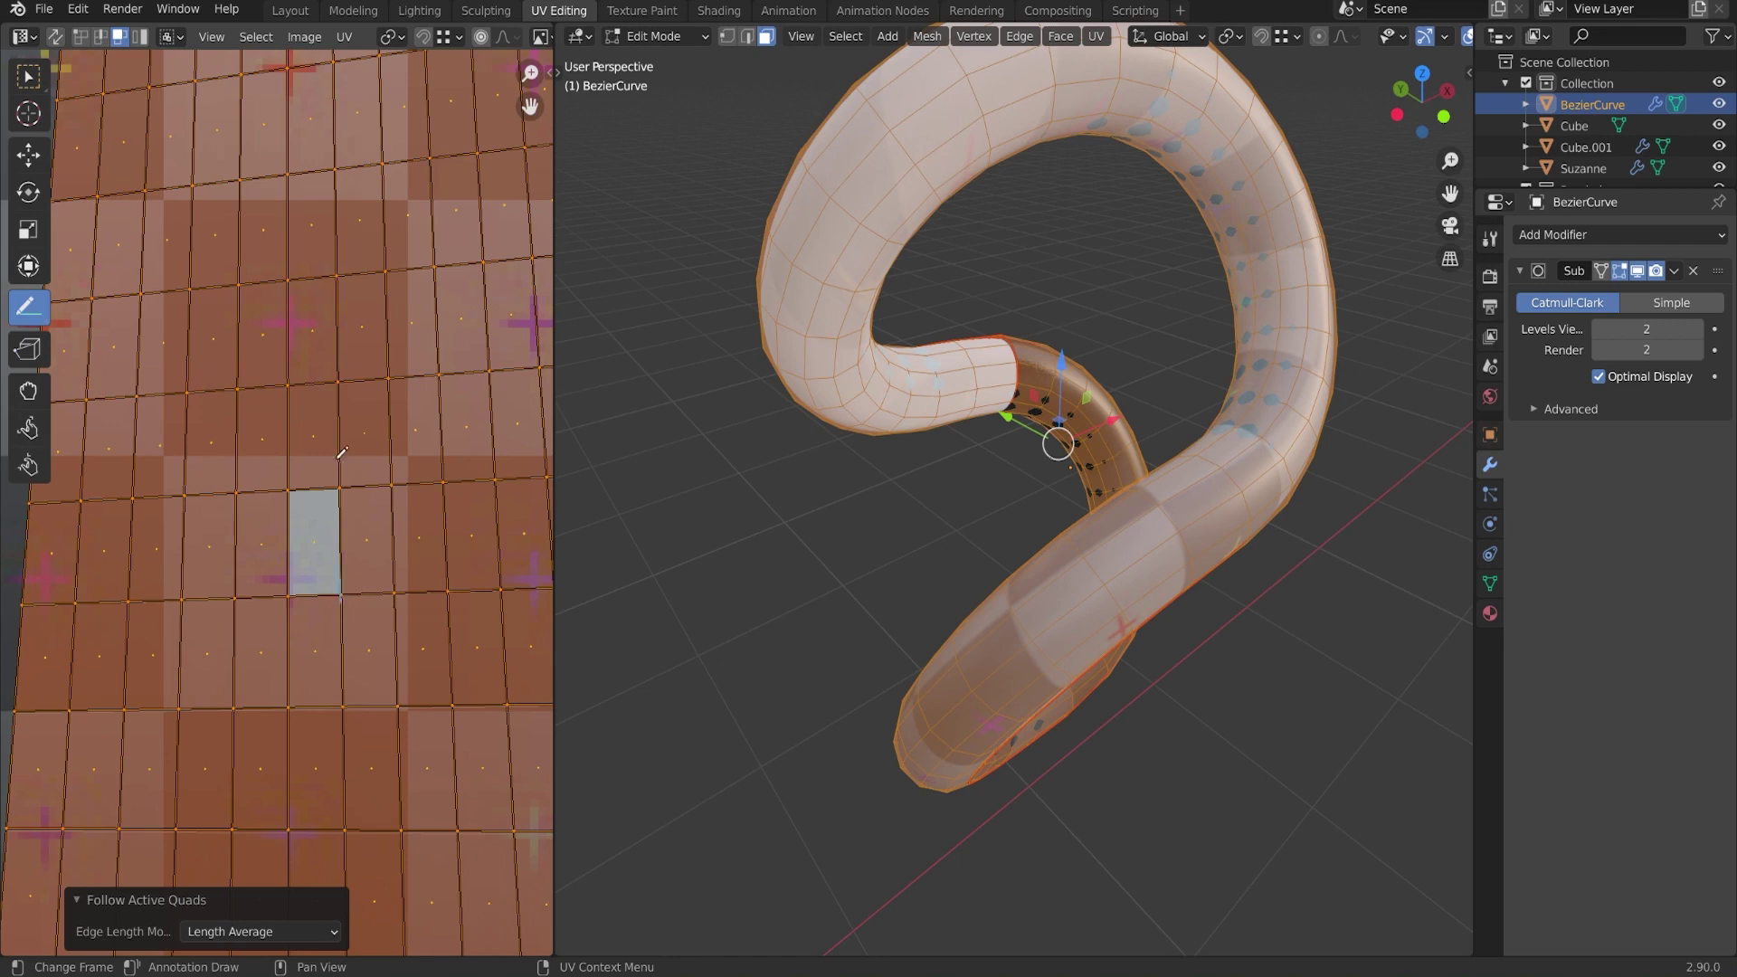
{"action": "left_click_drag", "start_coordinate": [341, 595], "coordinate": [344, 172]}
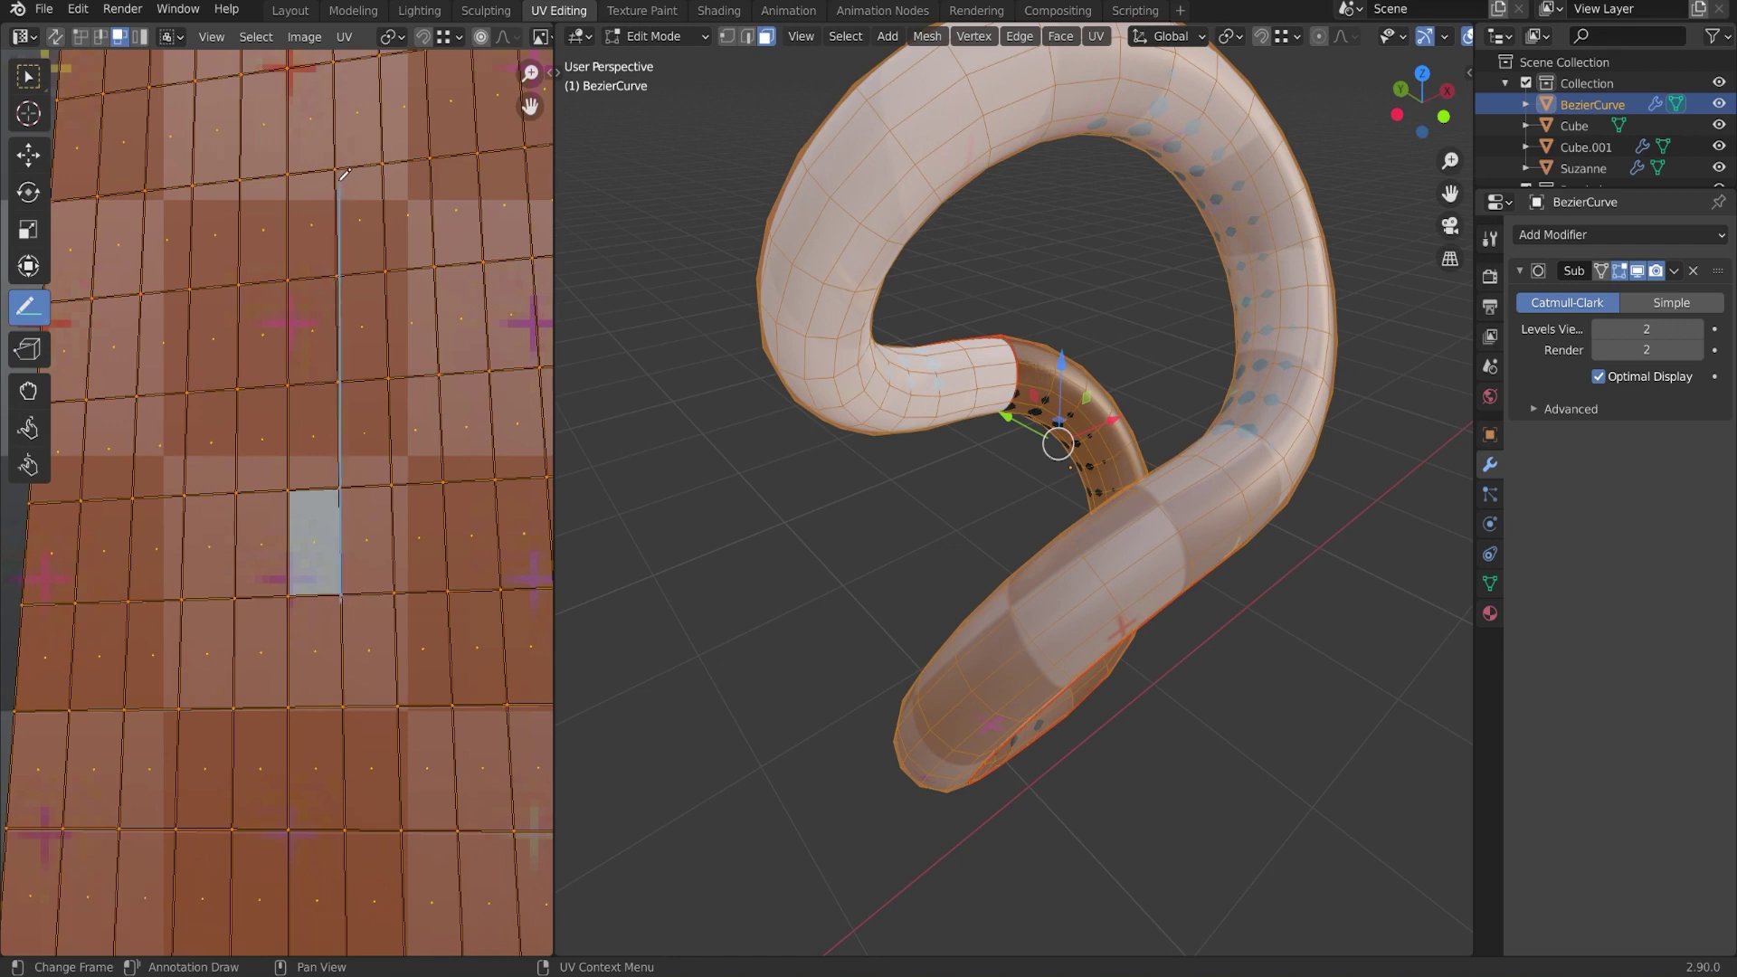
{"action": "left_click_drag", "start_coordinate": [288, 708], "coordinate": [290, 379]}
{"action": "left_click_drag", "start_coordinate": [226, 497], "coordinate": [457, 476]}
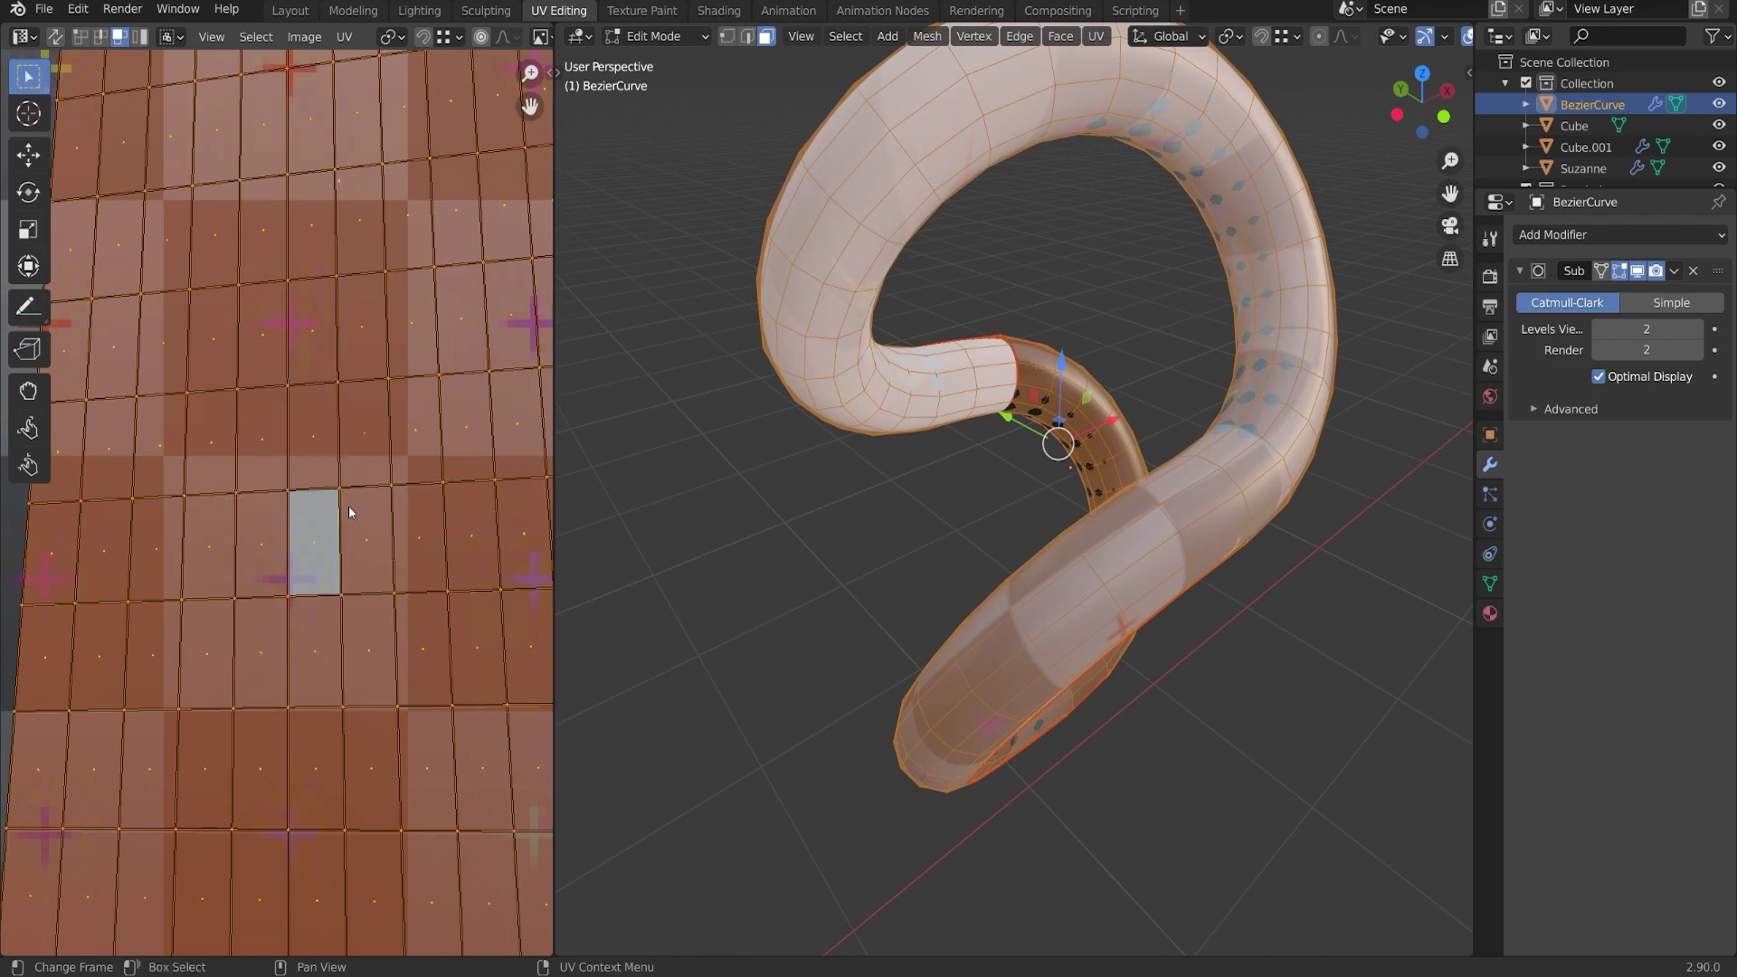
Straighten the active quad's top and right edges in the UV layout with Align Auto, using edge selection
{"action": "scroll", "coordinate": [347, 504], "scroll_direction": "up", "scroll_amount": 1}
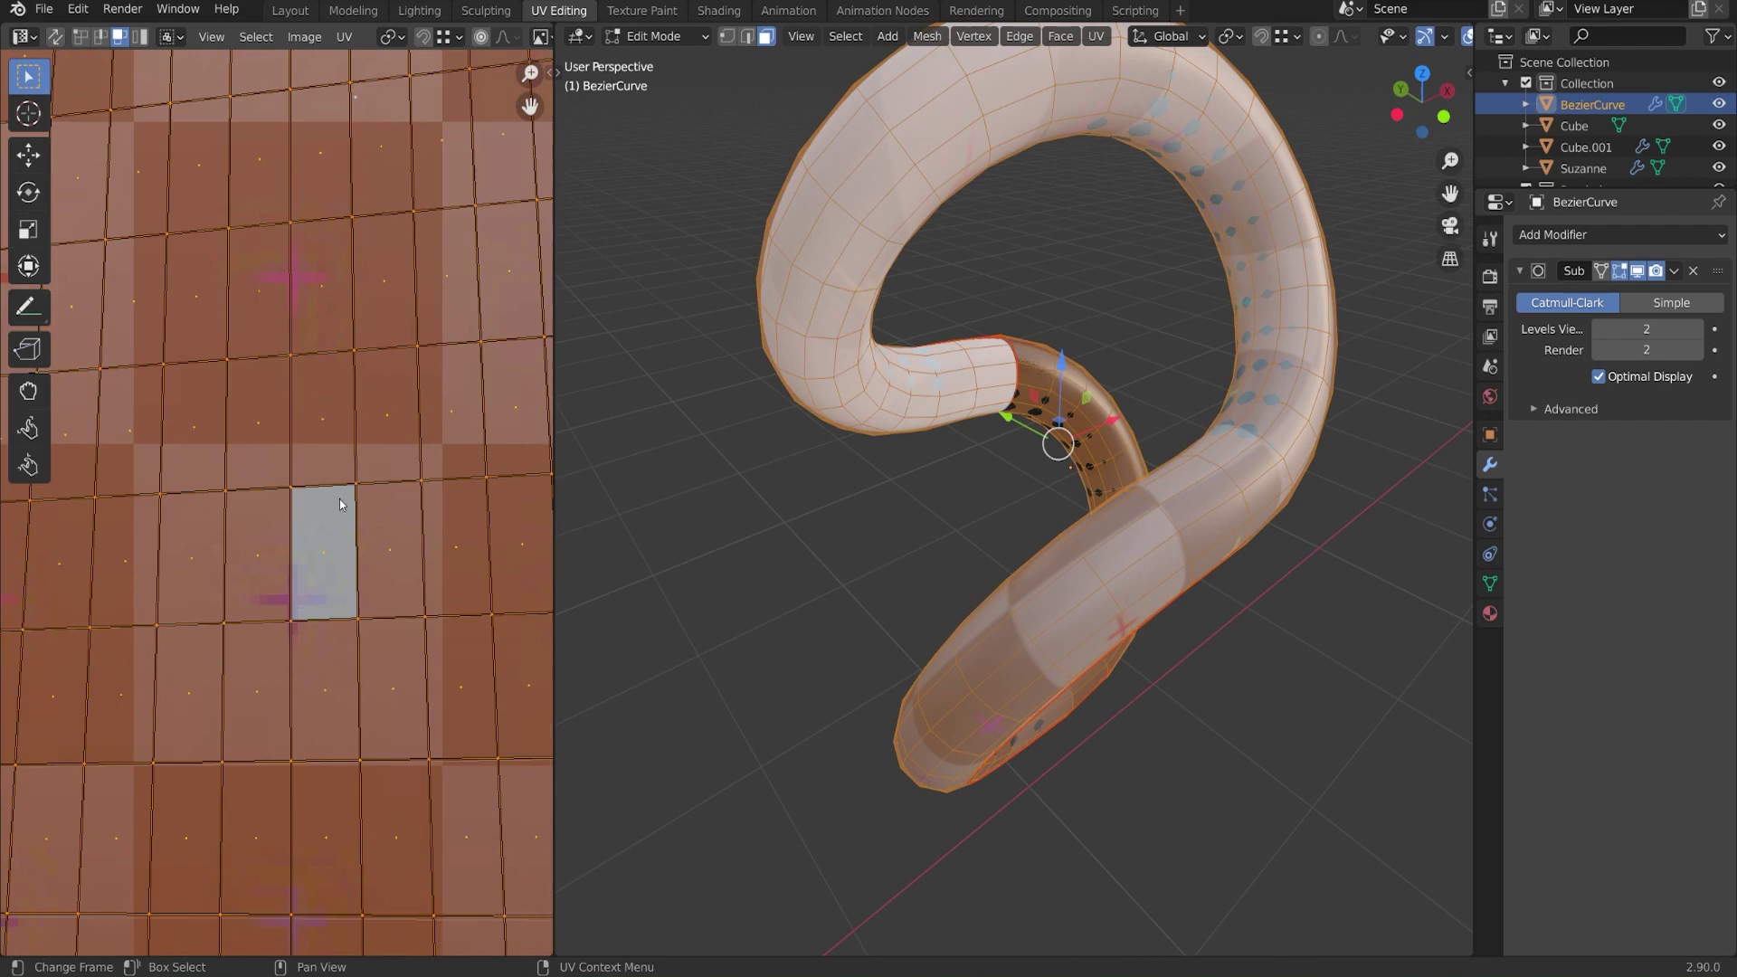
{"action": "key", "text": "2"}
{"action": "left_click", "coordinate": [327, 490]}
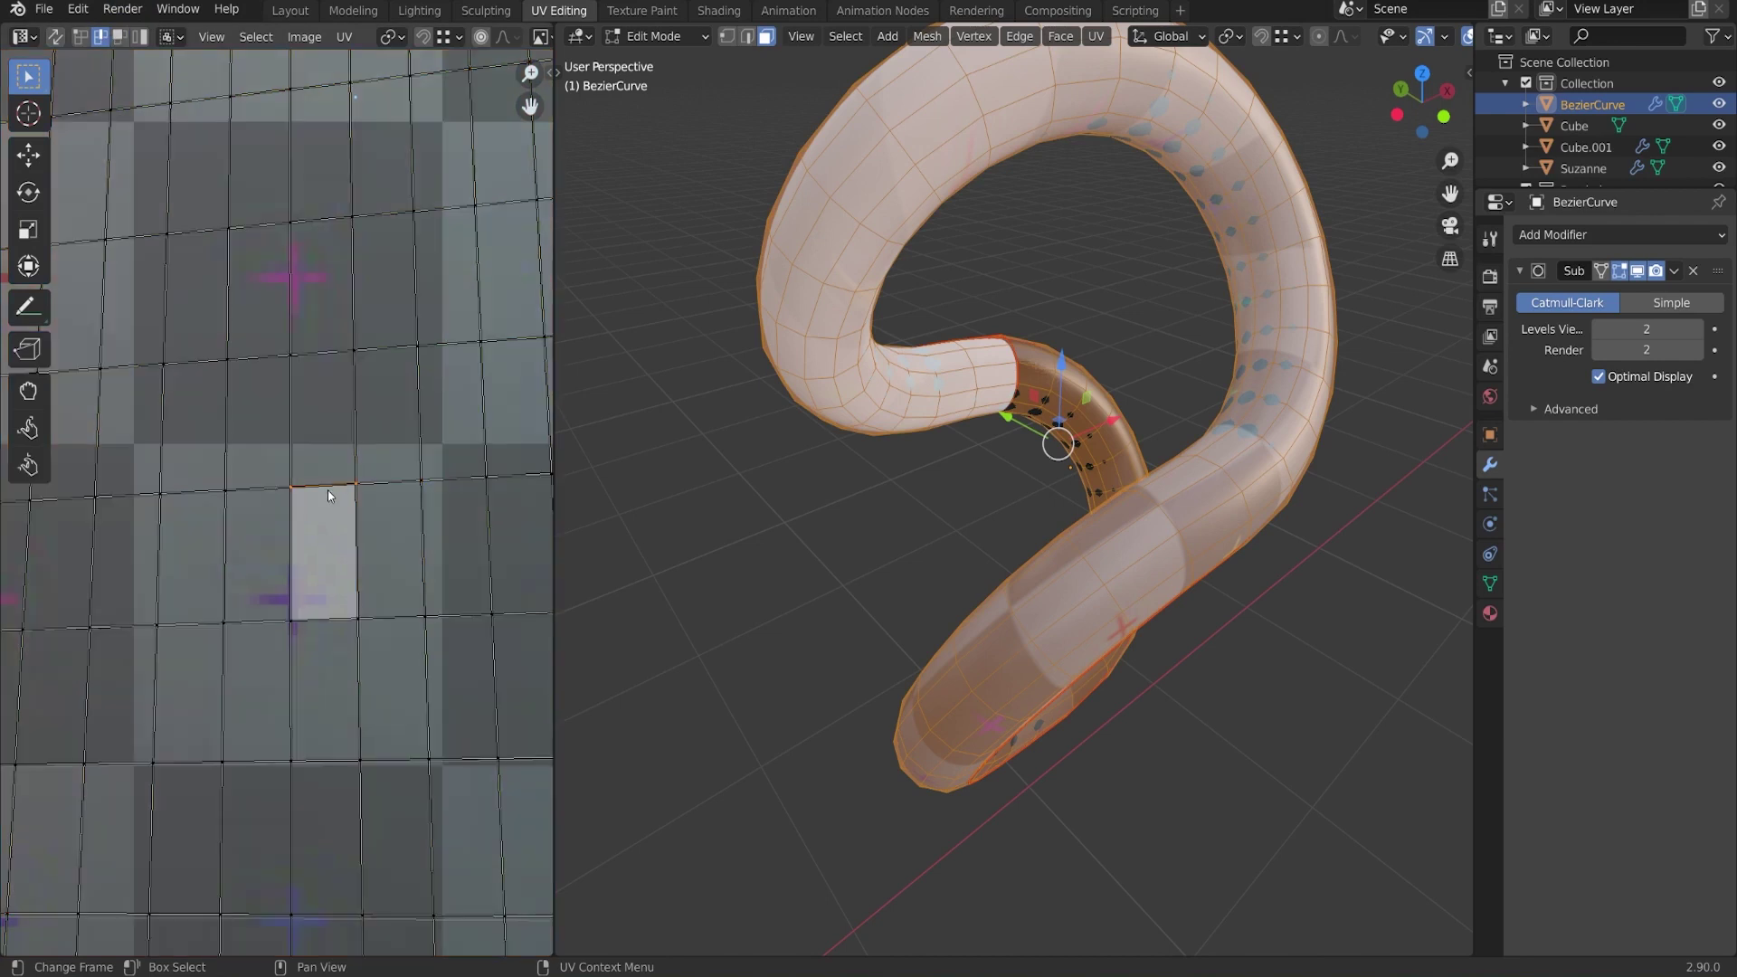
{"action": "right_click", "coordinate": [425, 358]}
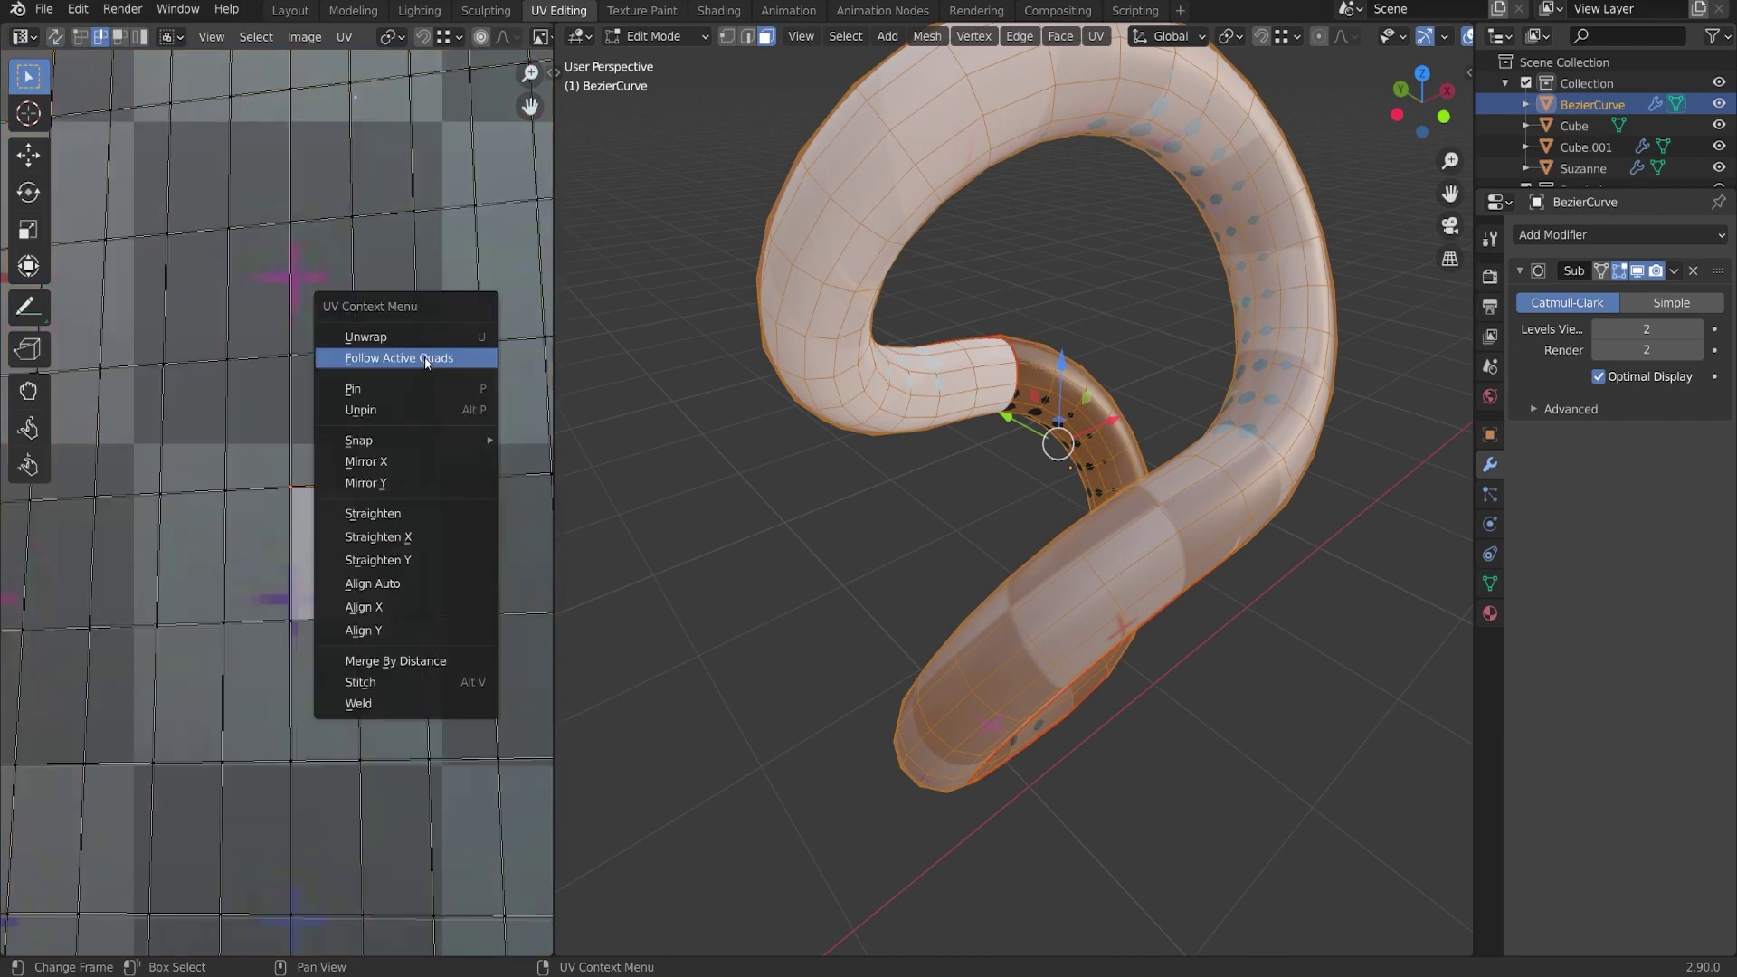
{"action": "left_click", "coordinate": [415, 583]}
{"action": "scroll", "coordinate": [414, 576], "scroll_direction": "up", "scroll_amount": 1}
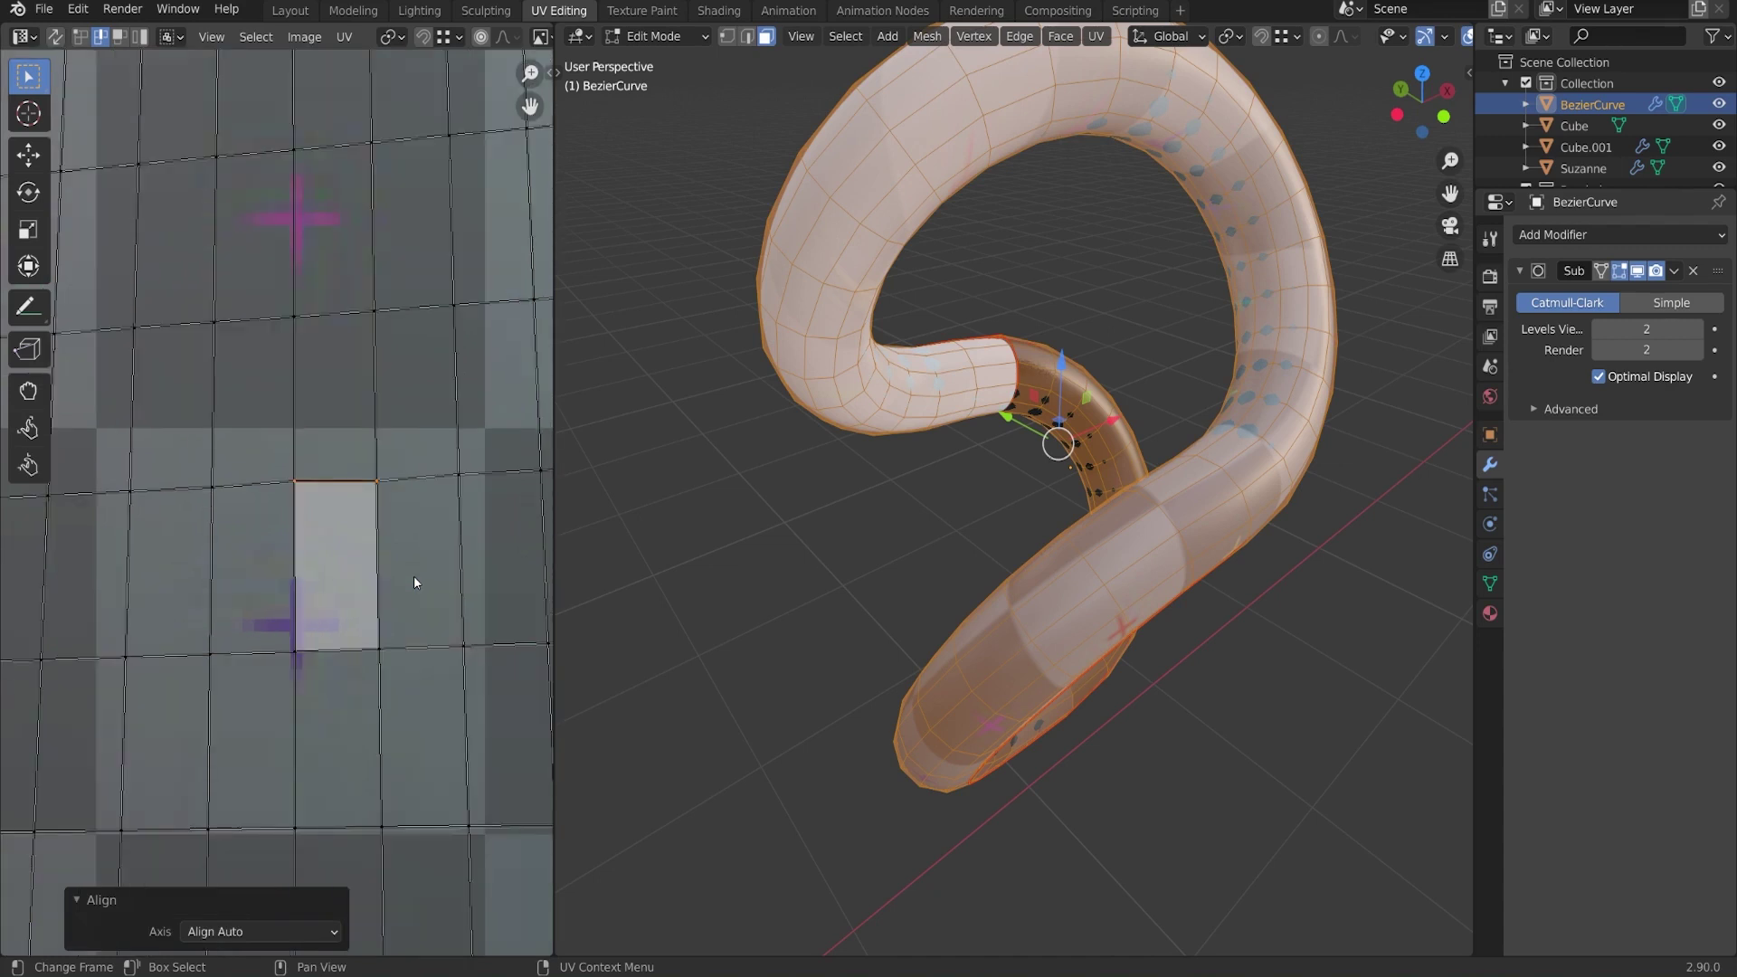
{"action": "left_click", "coordinate": [393, 579]}
{"action": "right_click", "coordinate": [435, 577]}
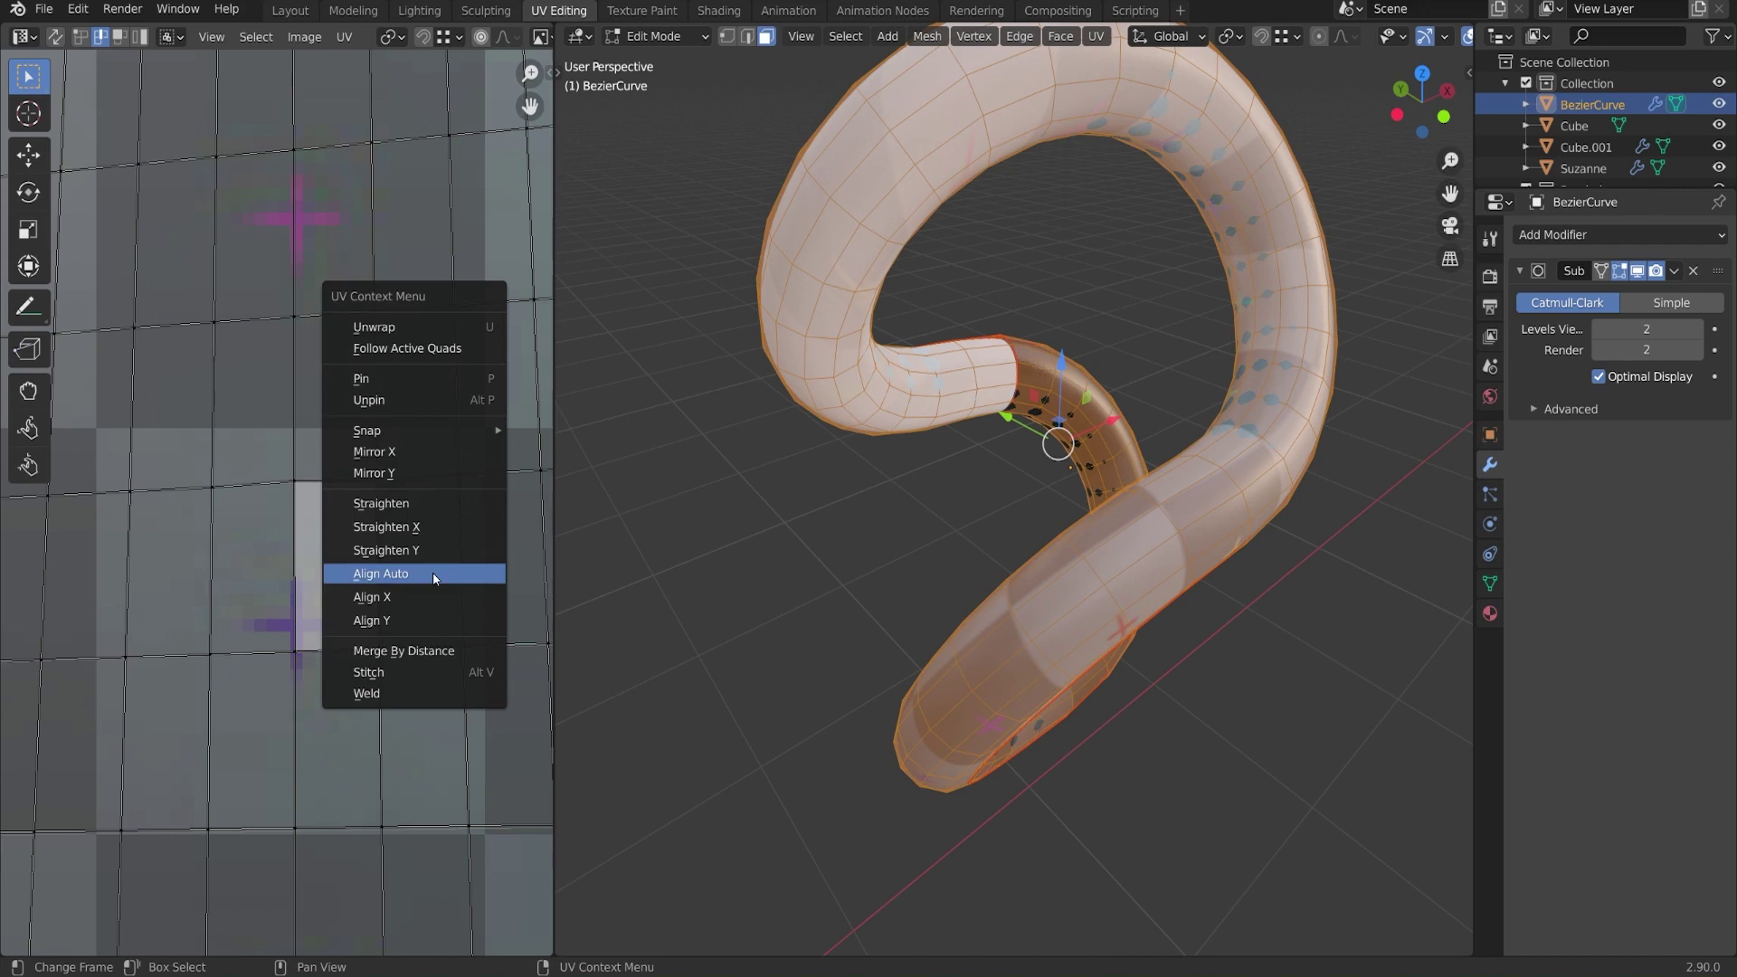
{"action": "left_click", "coordinate": [416, 577]}
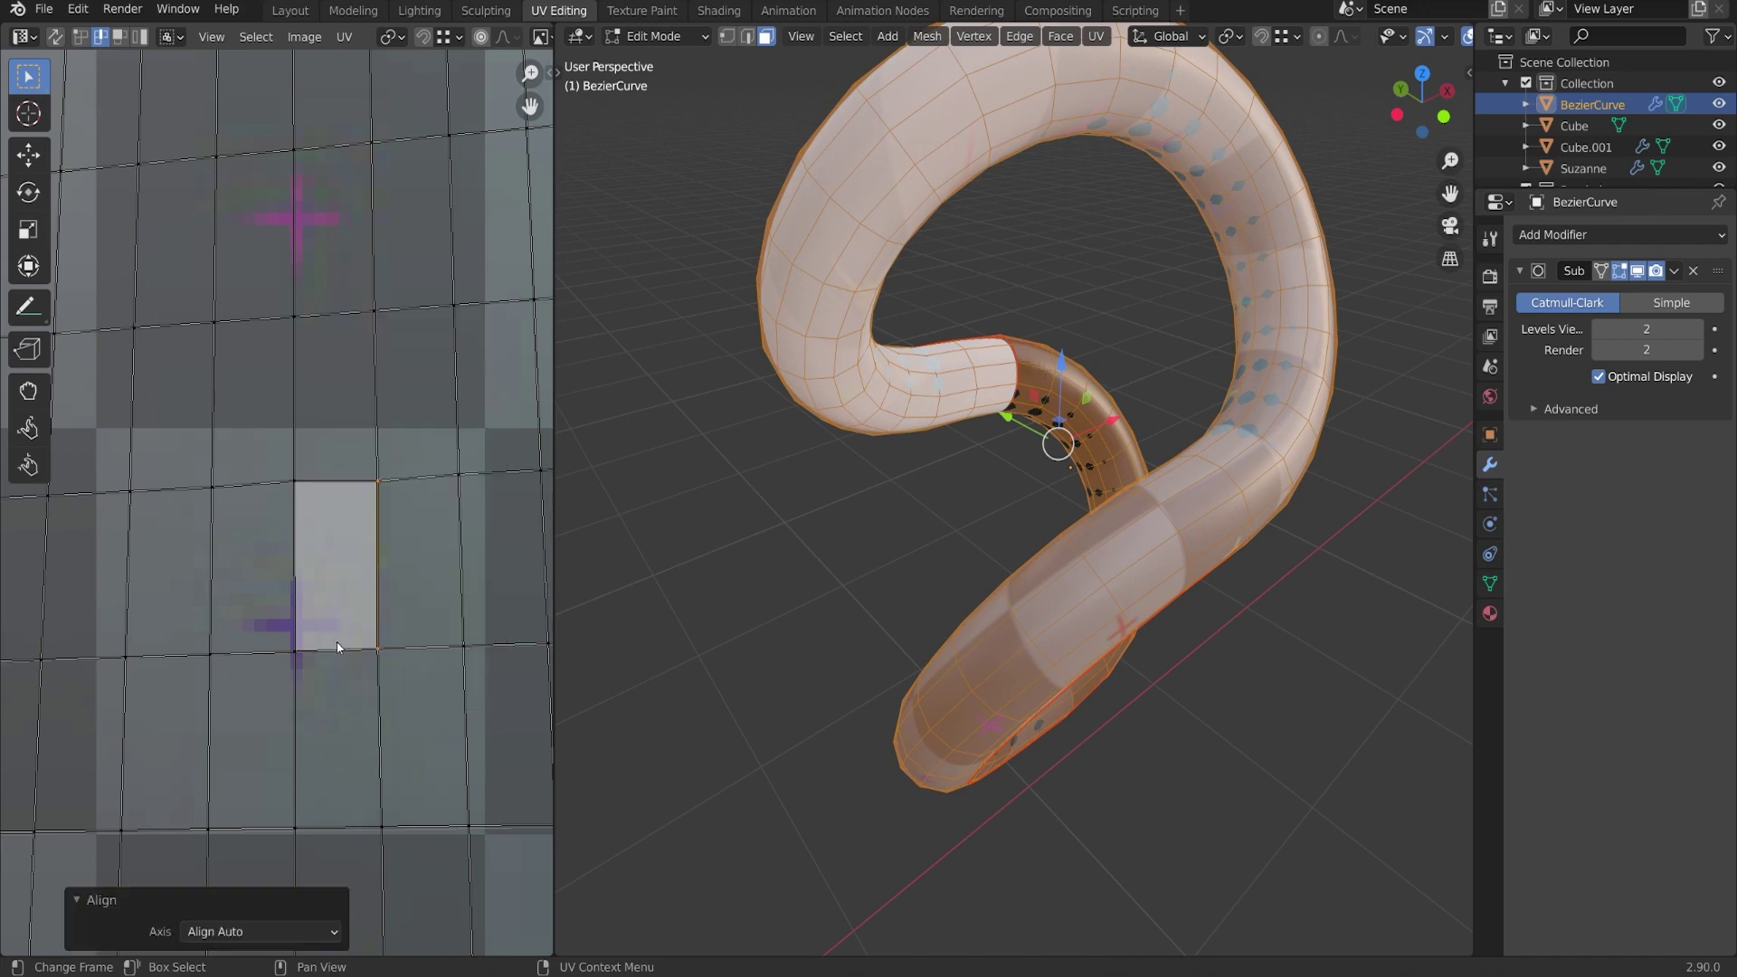
Straighten the active quad's bottom and left edges in the UV layout with Align Auto
{"action": "left_click", "coordinate": [329, 648]}
{"action": "right_click", "coordinate": [454, 604]}
{"action": "left_click", "coordinate": [454, 604]}
{"action": "left_click", "coordinate": [286, 583]}
{"action": "right_click", "coordinate": [396, 569]}
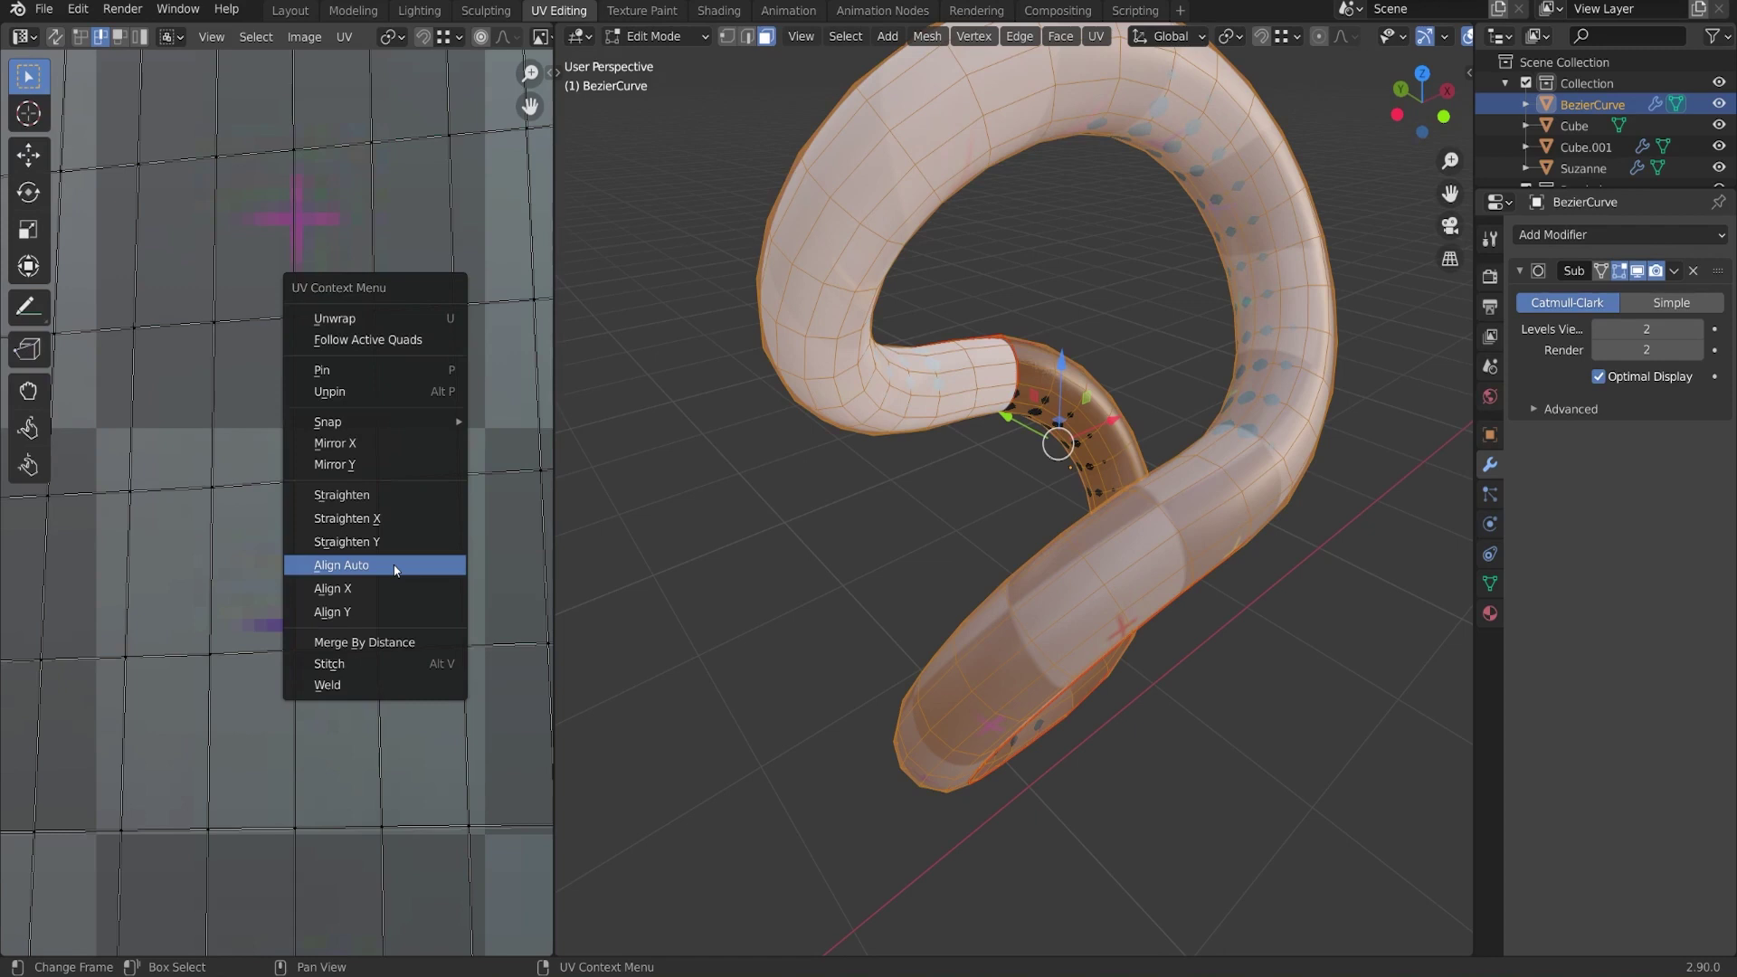
{"action": "left_click", "coordinate": [395, 569]}
Select all UVs, return to face selection and reapply Follow Active Quads from the squared quad with Length Average
{"action": "left_click", "coordinate": [282, 456]}
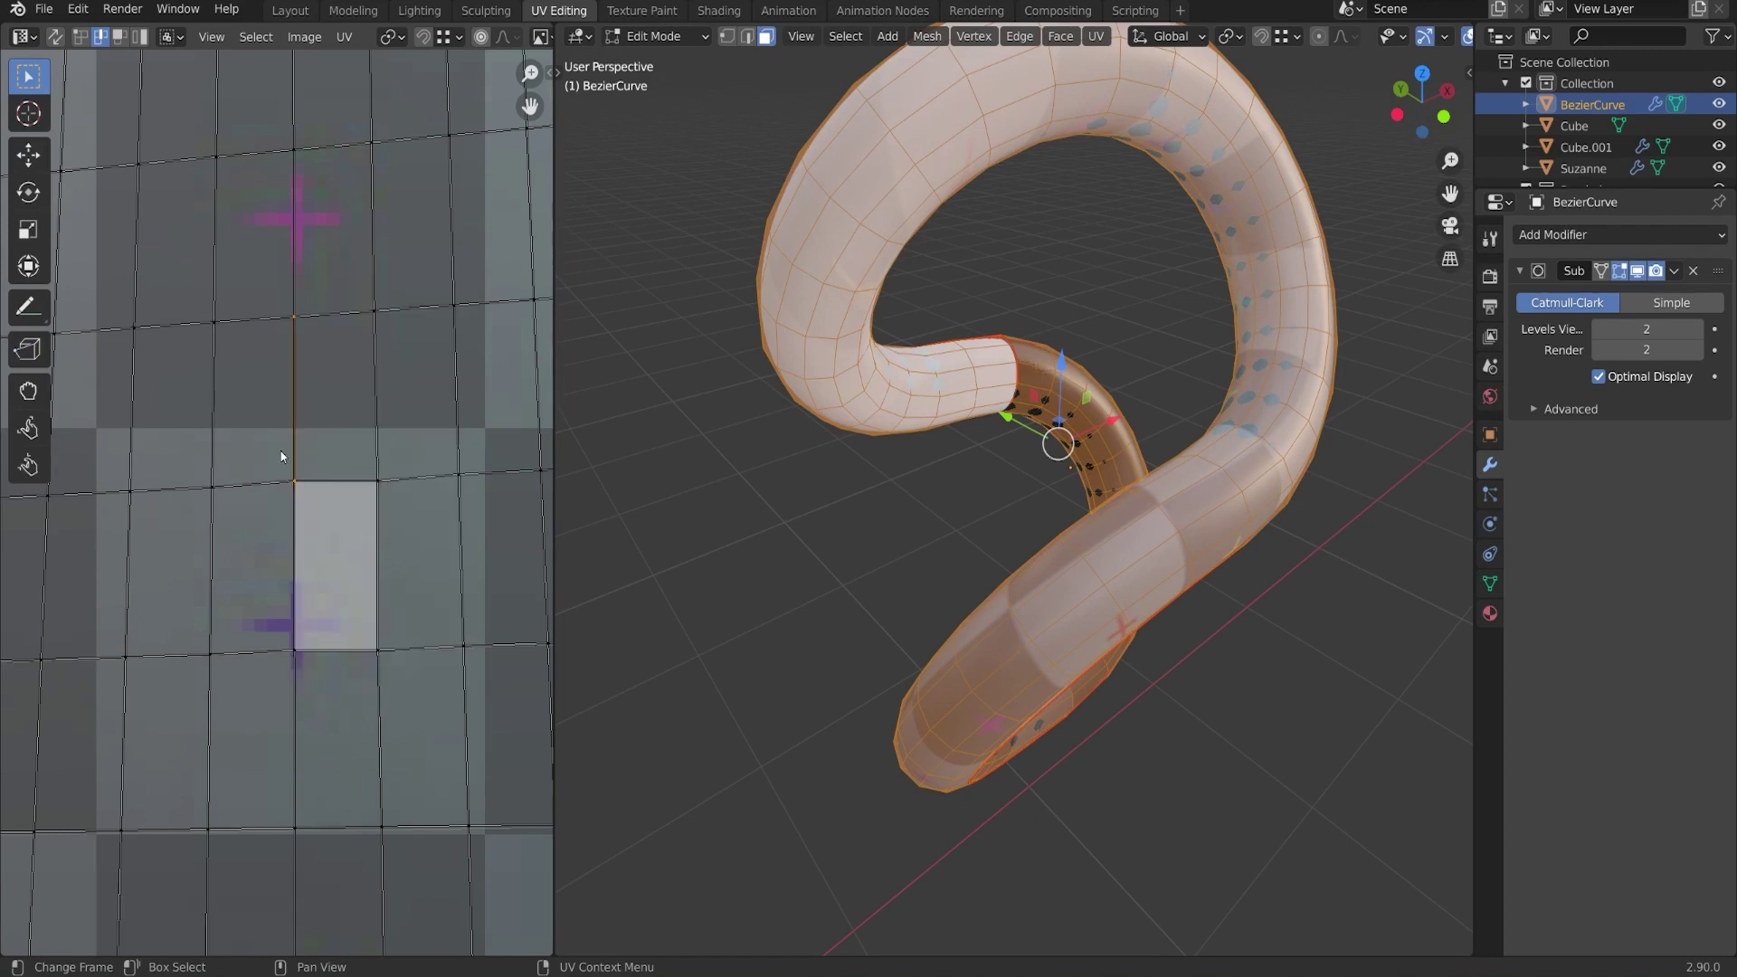
{"action": "left_click", "coordinate": [345, 535]}
{"action": "key", "text": "a"}
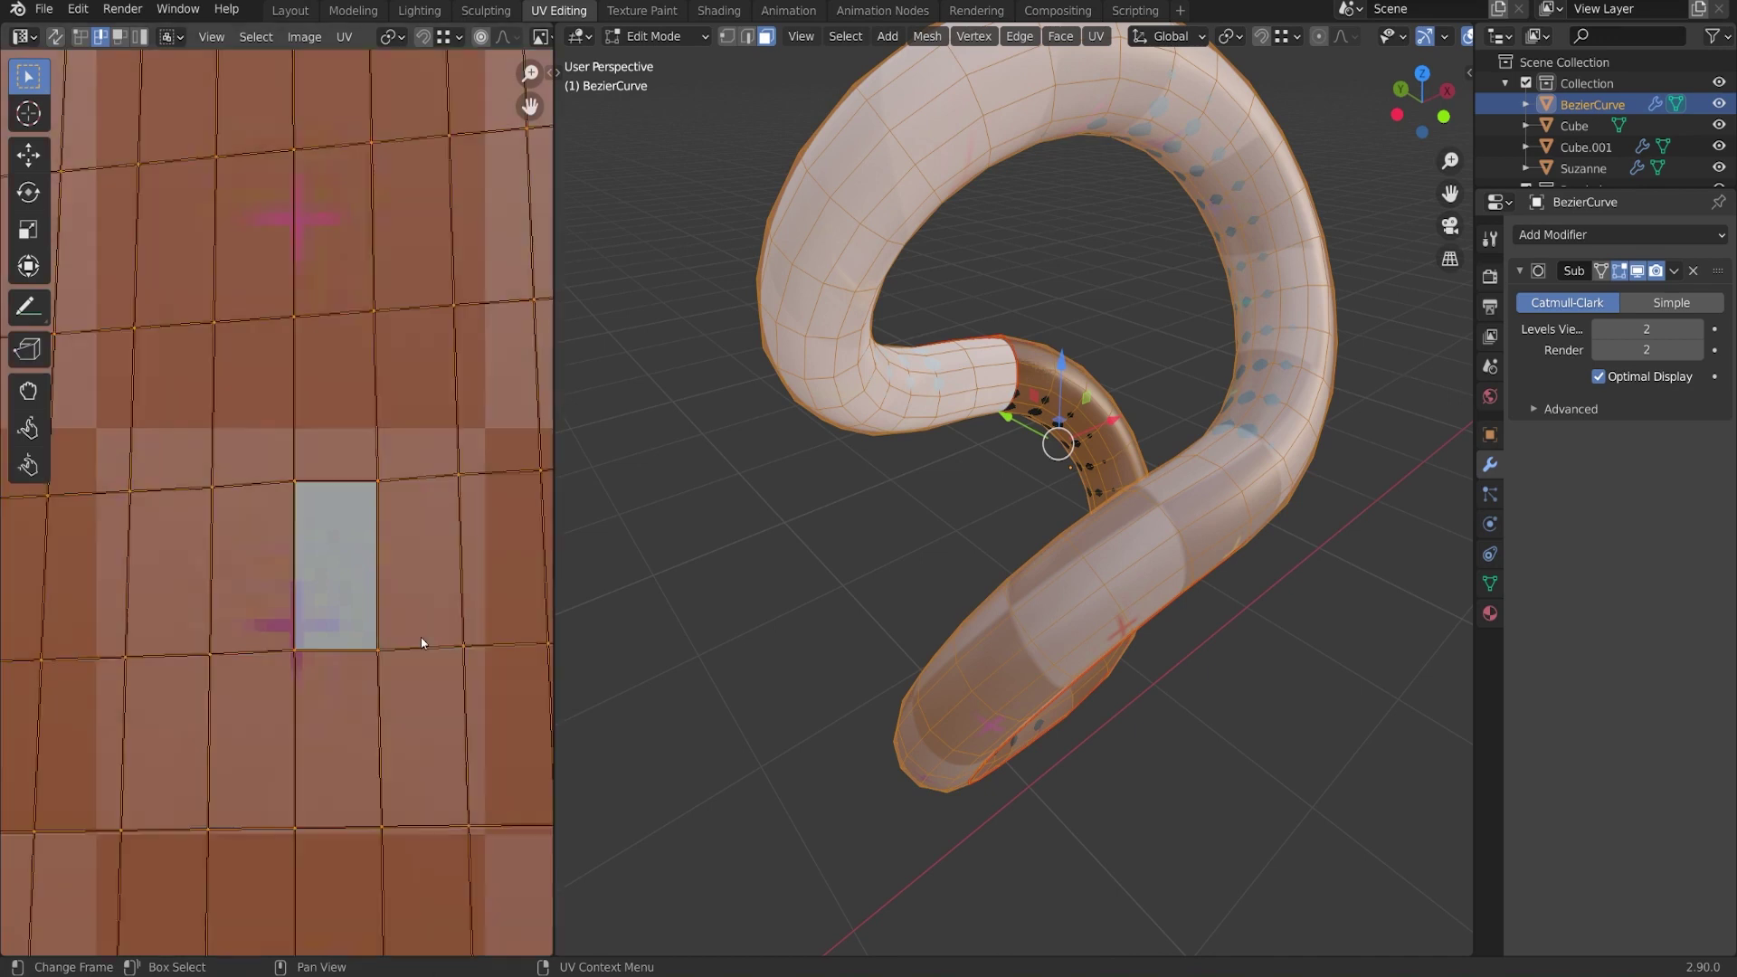
{"action": "key", "text": "3"}
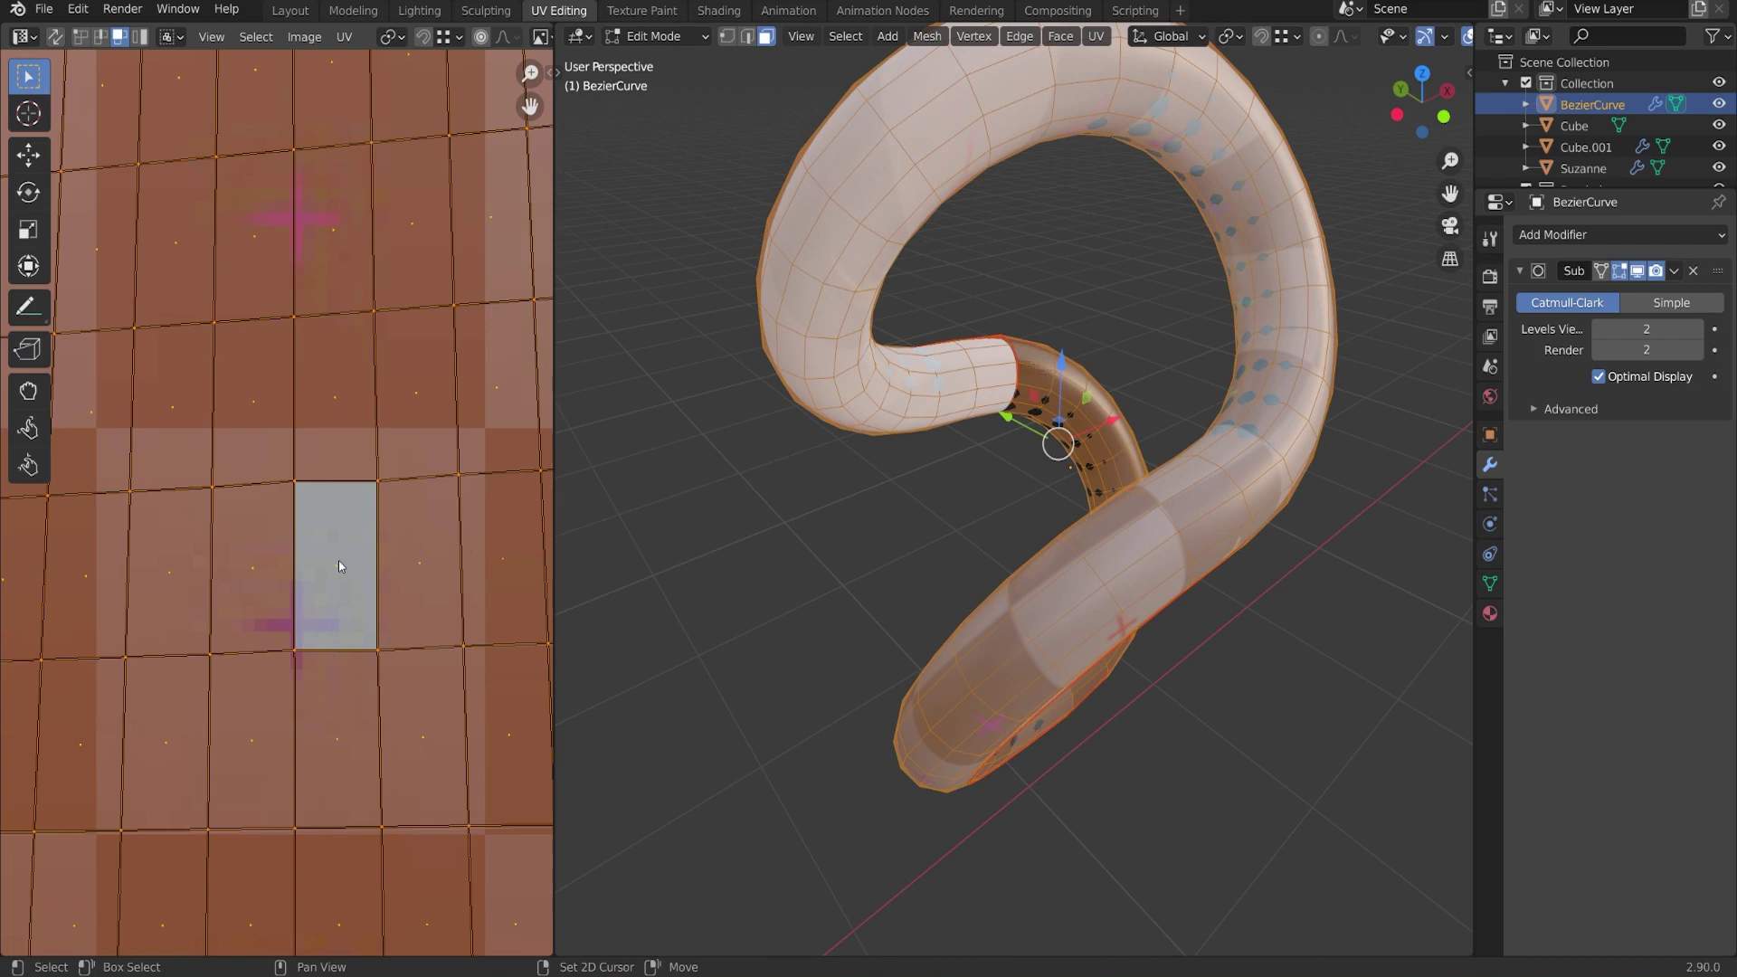
{"action": "key", "text": "ctrl+KP_Add"}
{"action": "key", "text": "ctrl+KP_Subtract"}
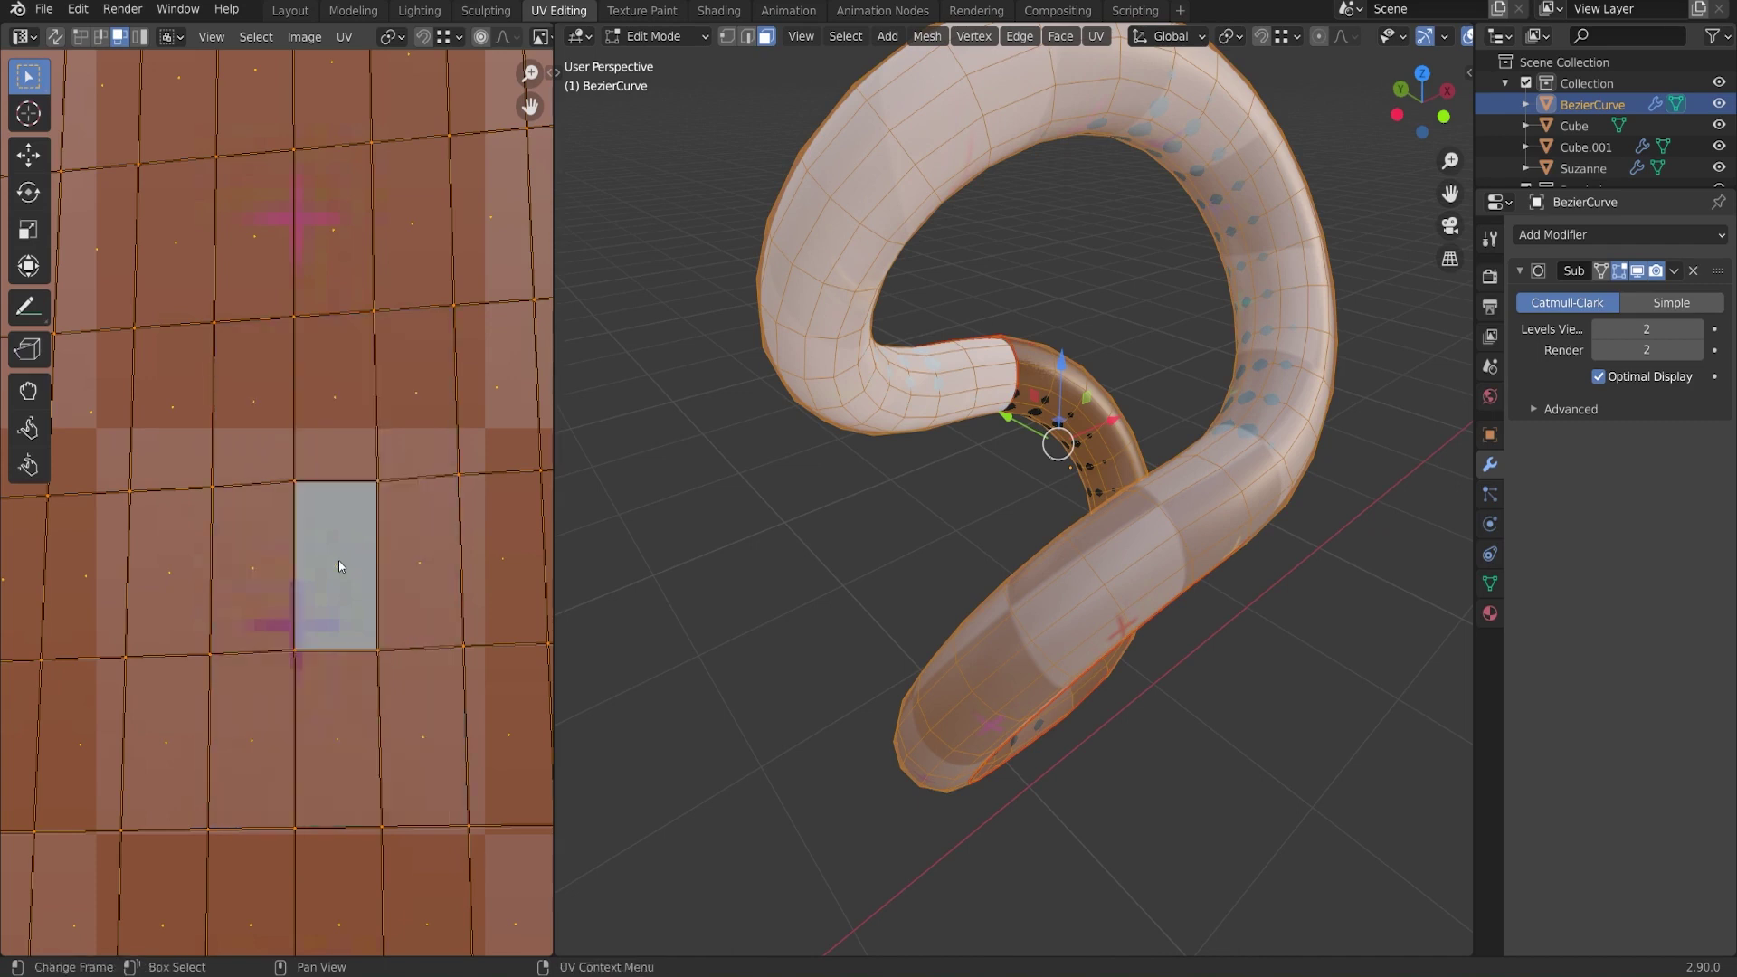
{"action": "scroll", "coordinate": [338, 561], "scroll_direction": "down", "scroll_amount": 3}
{"action": "right_click", "coordinate": [339, 567]}
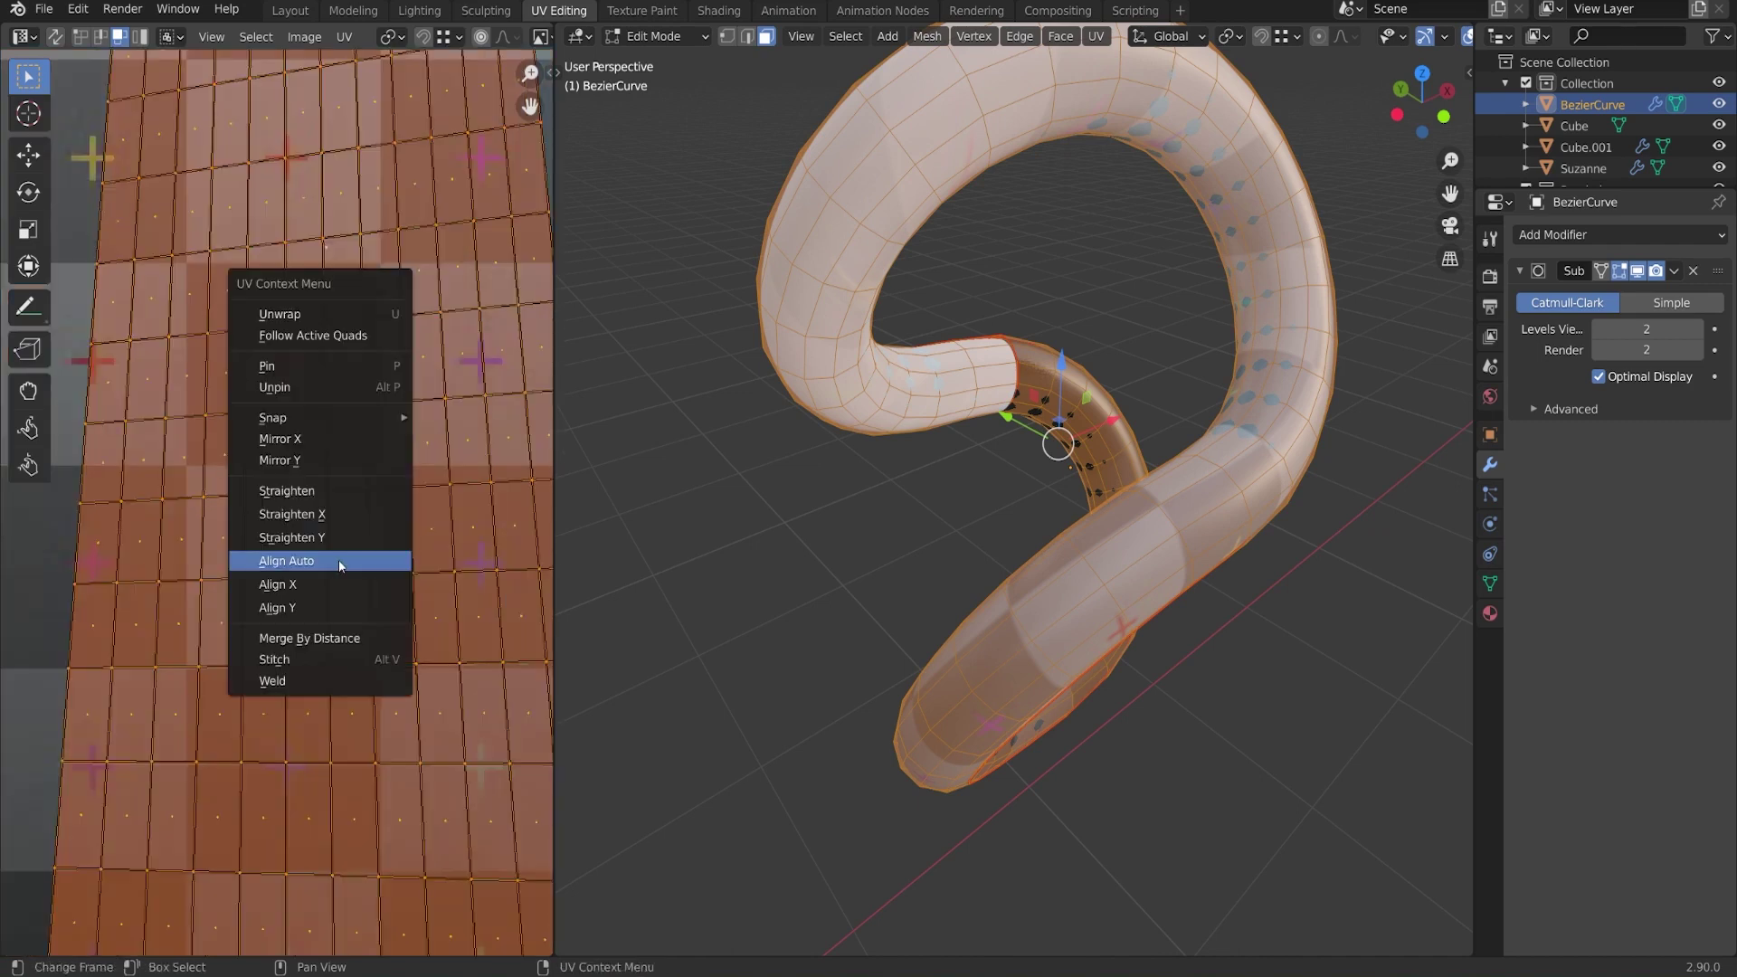
{"action": "left_click", "coordinate": [346, 334]}
{"action": "scroll", "coordinate": [389, 597], "scroll_direction": "down", "scroll_amount": 6}
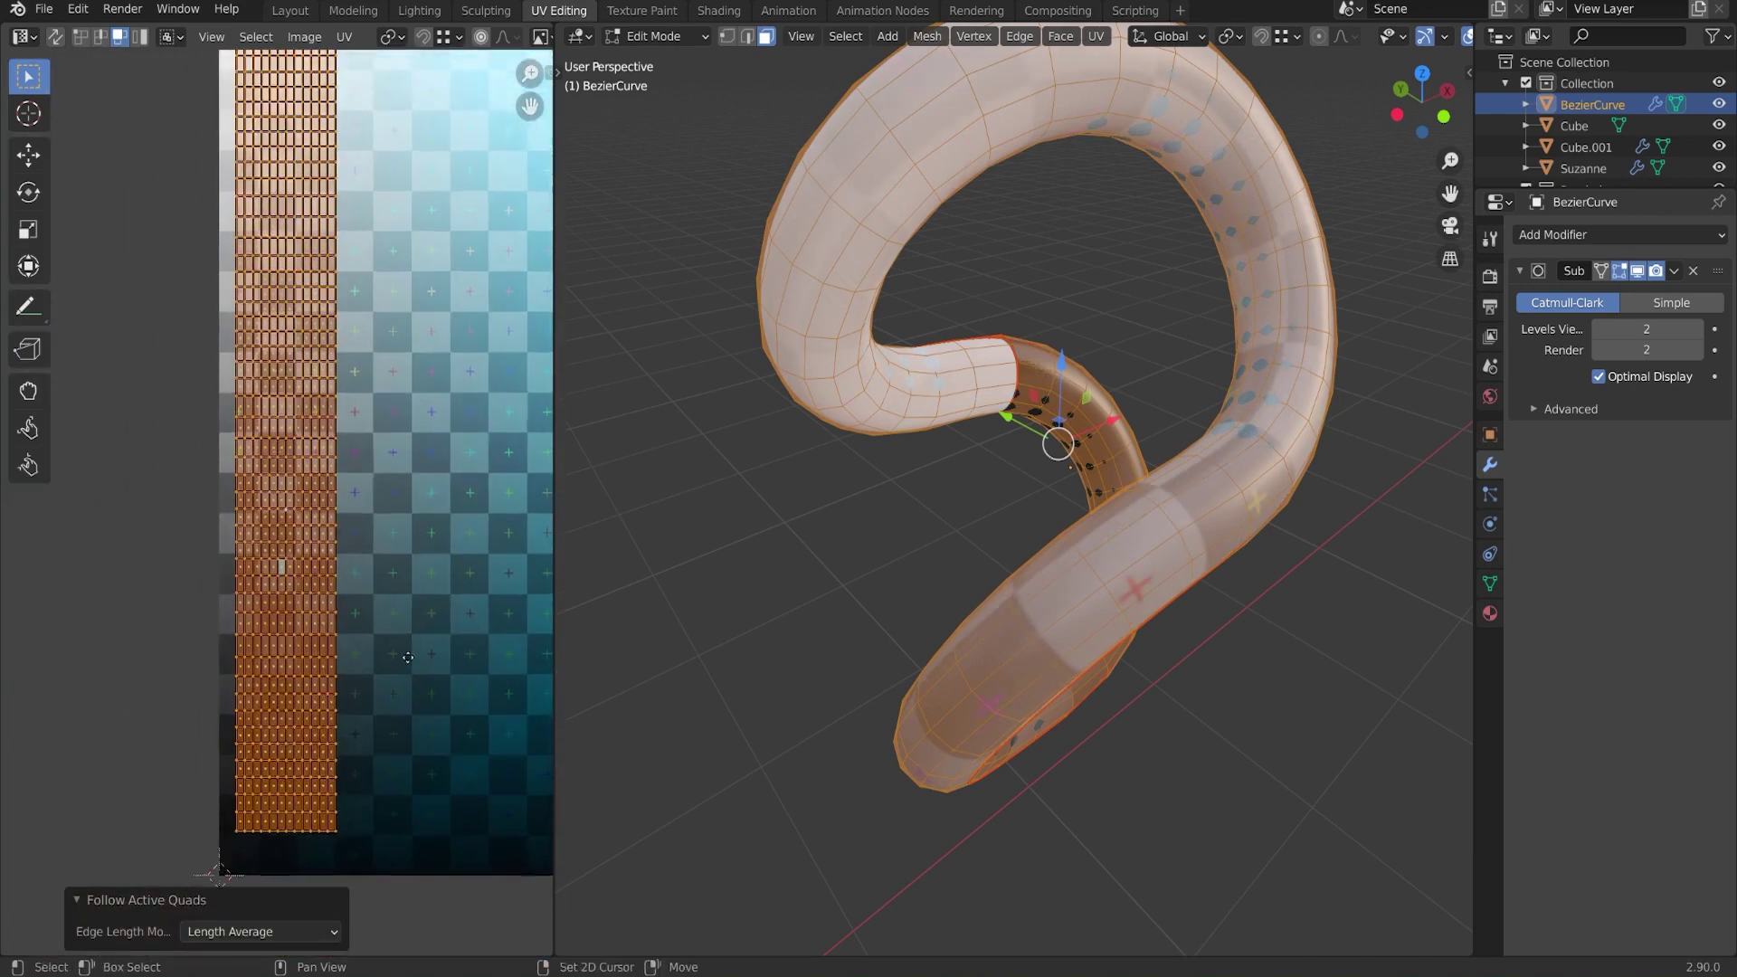
{"action": "scroll", "coordinate": [407, 598], "scroll_direction": "down", "scroll_amount": 1}
{"action": "middle_click_drag", "start_coordinate": [407, 598], "coordinate": [405, 648]}
{"action": "scroll", "coordinate": [406, 641], "scroll_direction": "up", "scroll_amount": 1}
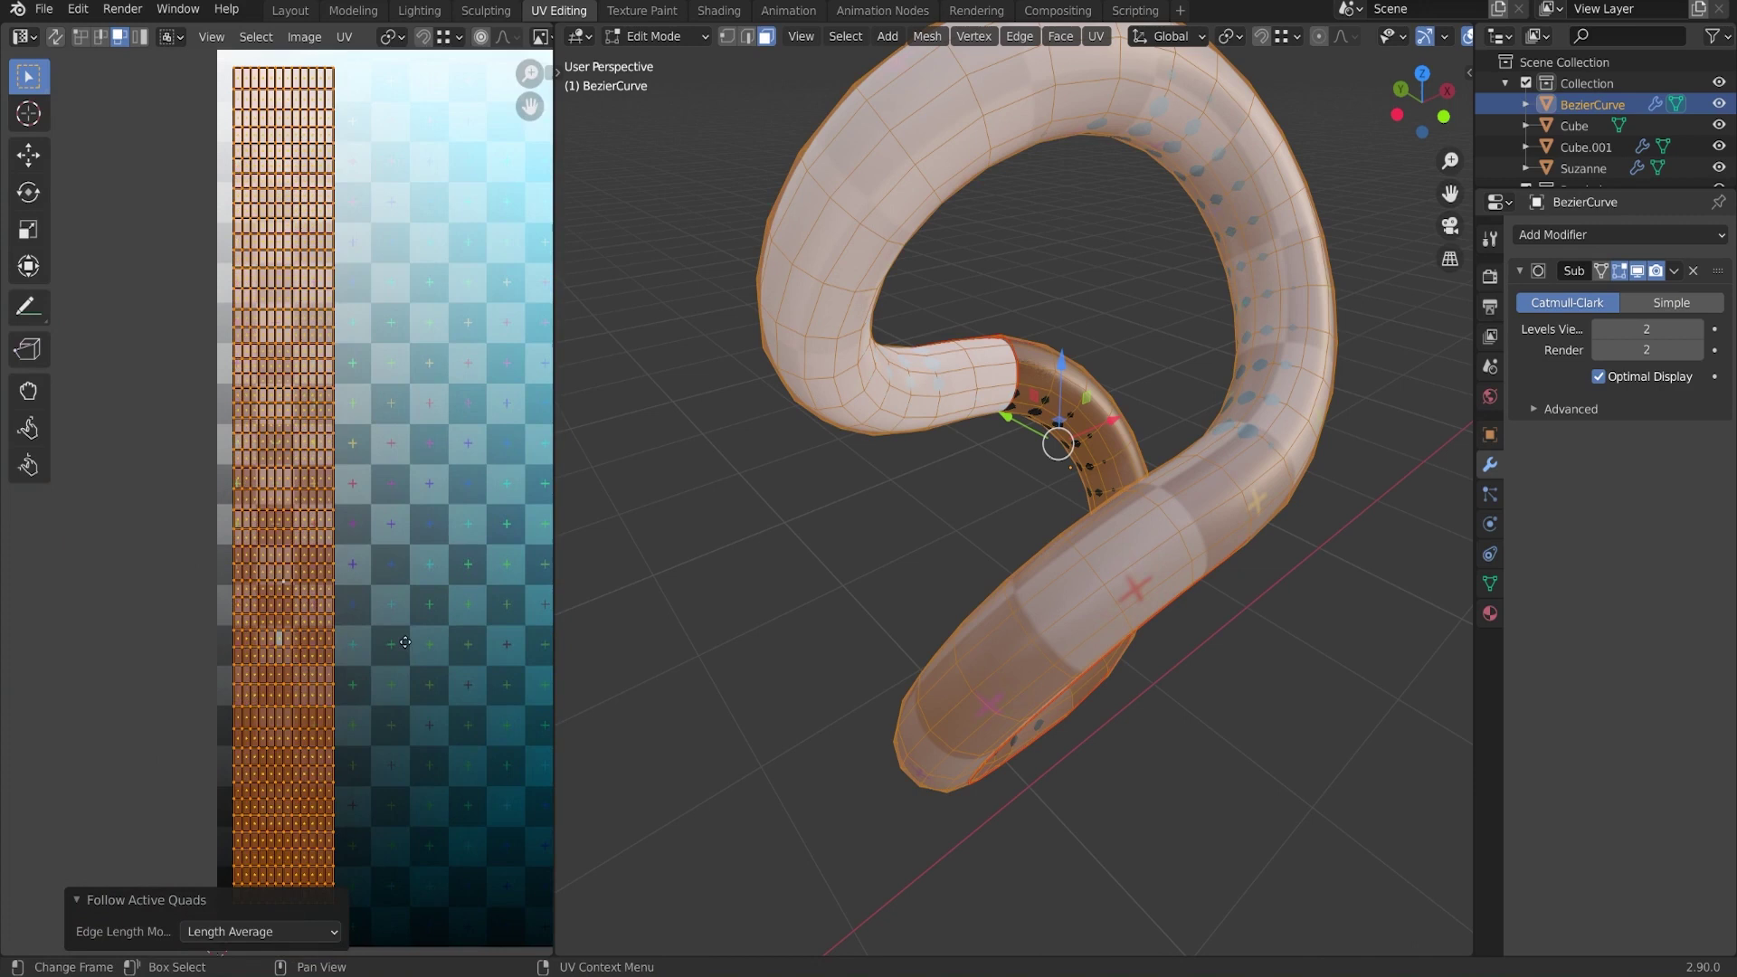
{"action": "key", "text": "g"}
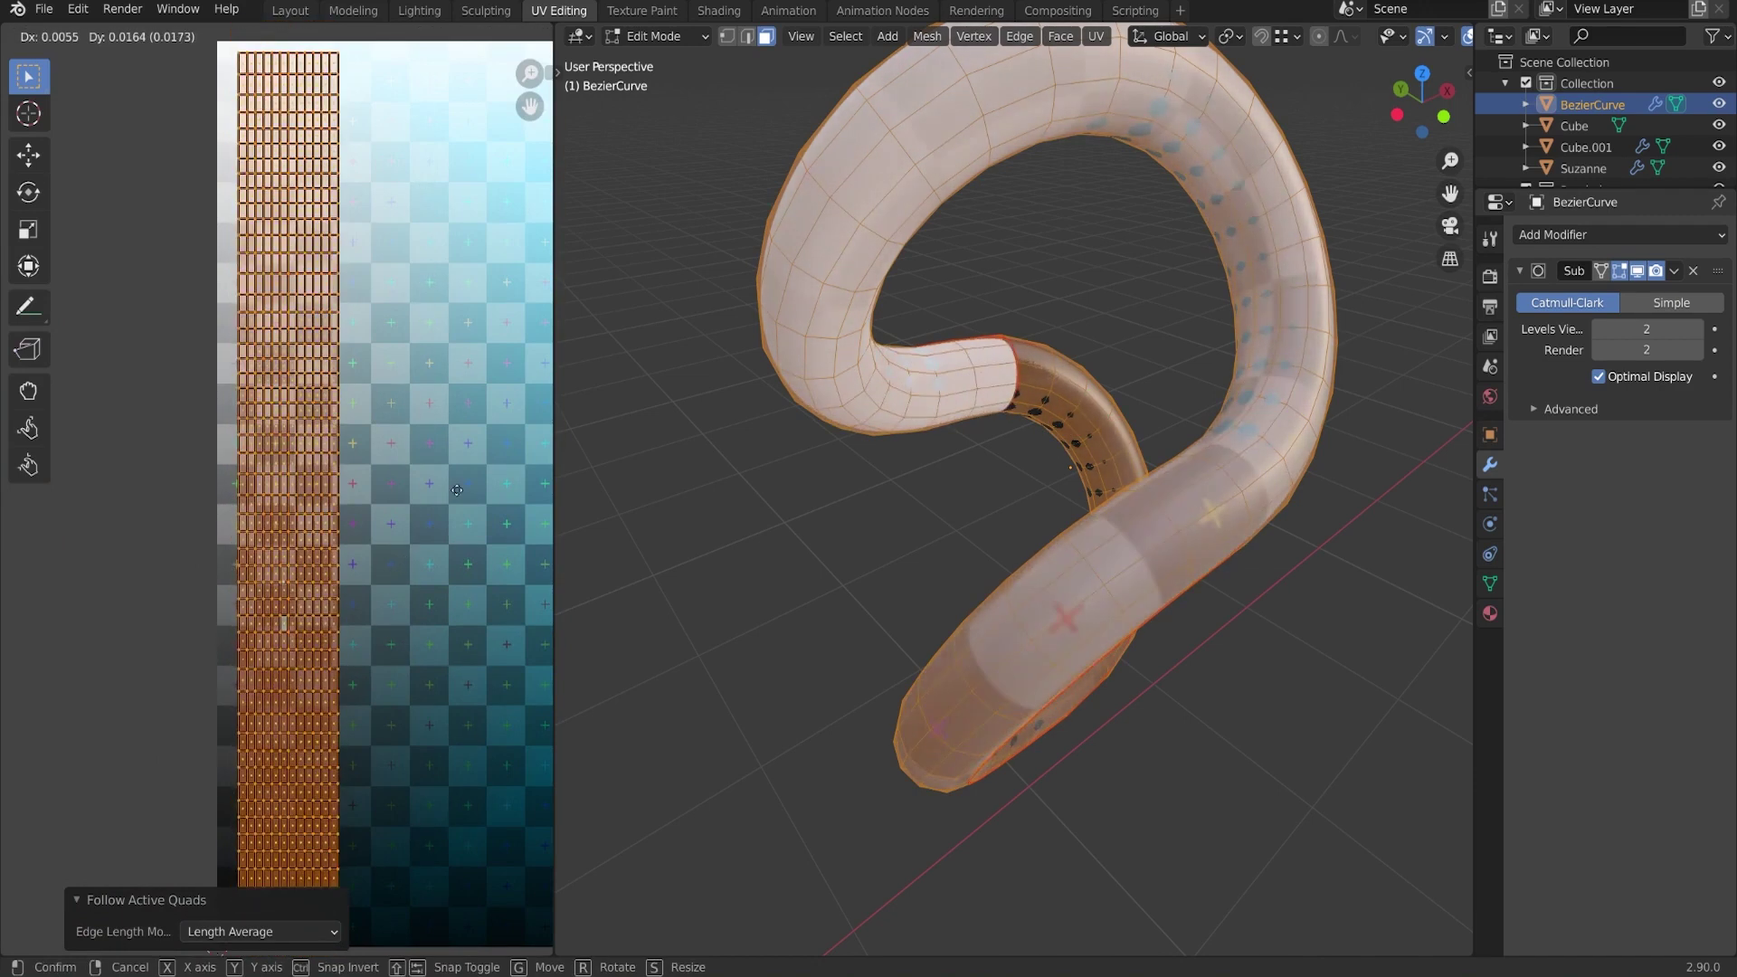
{"action": "right_click", "coordinate": [84, 316]}
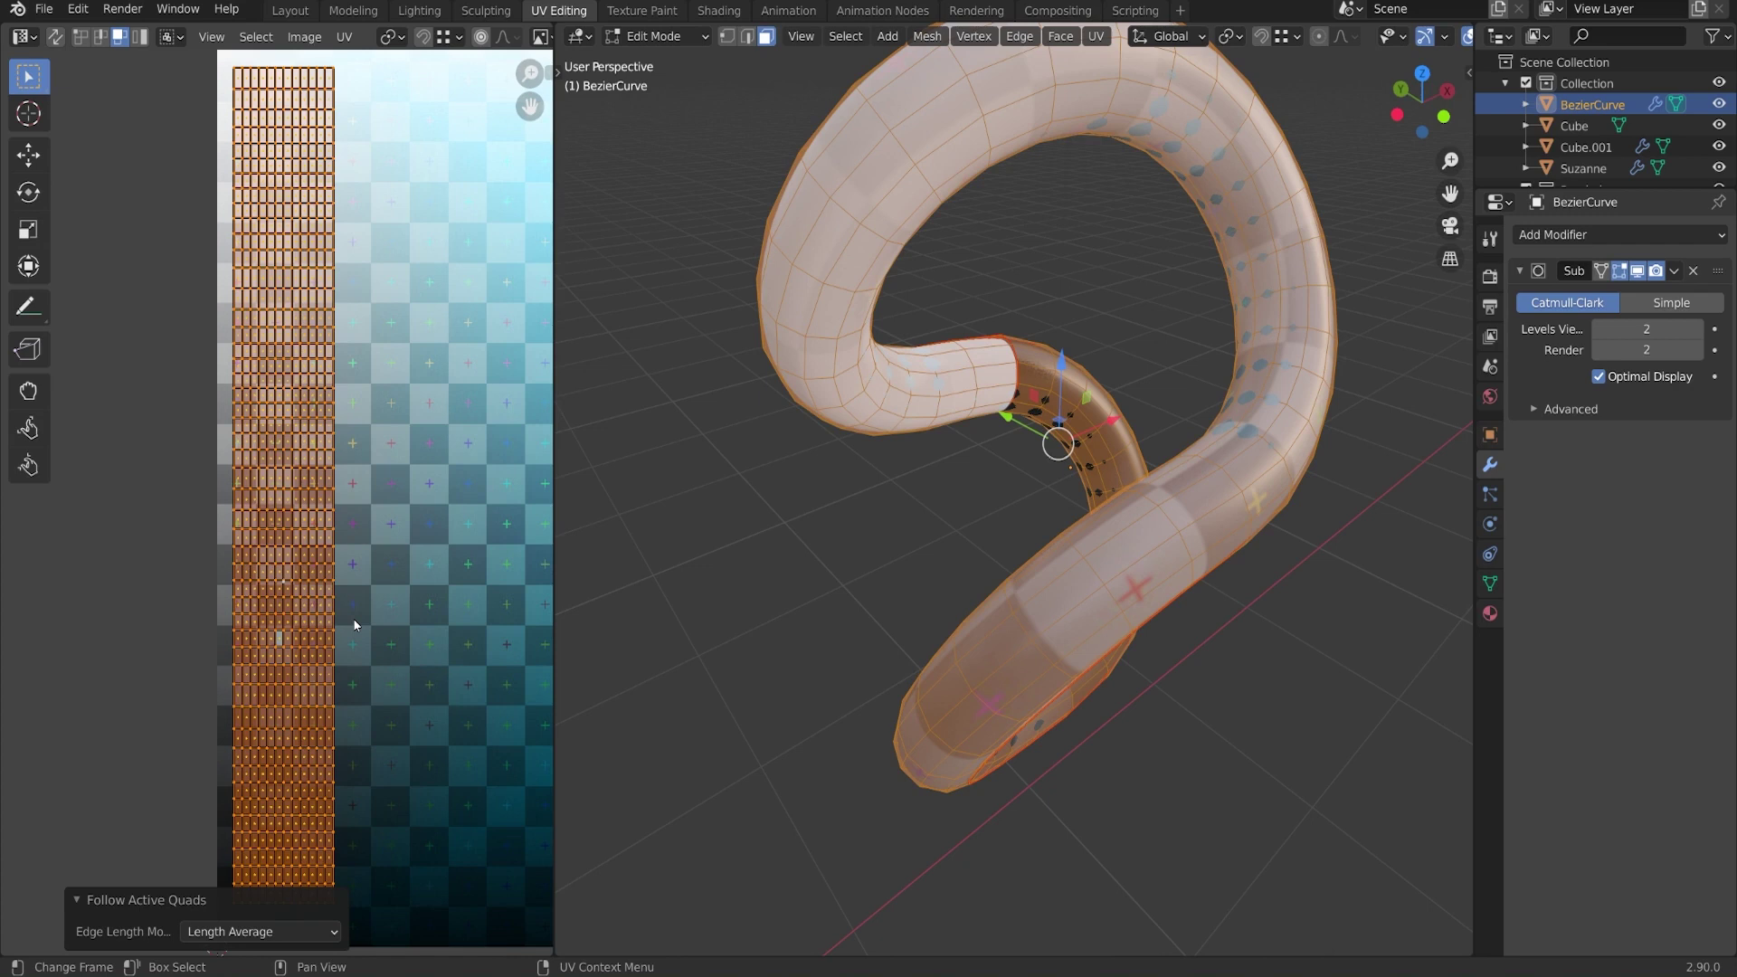
Show the UV Squares add-on's tools in the UV editor
{"action": "key", "text": "n"}
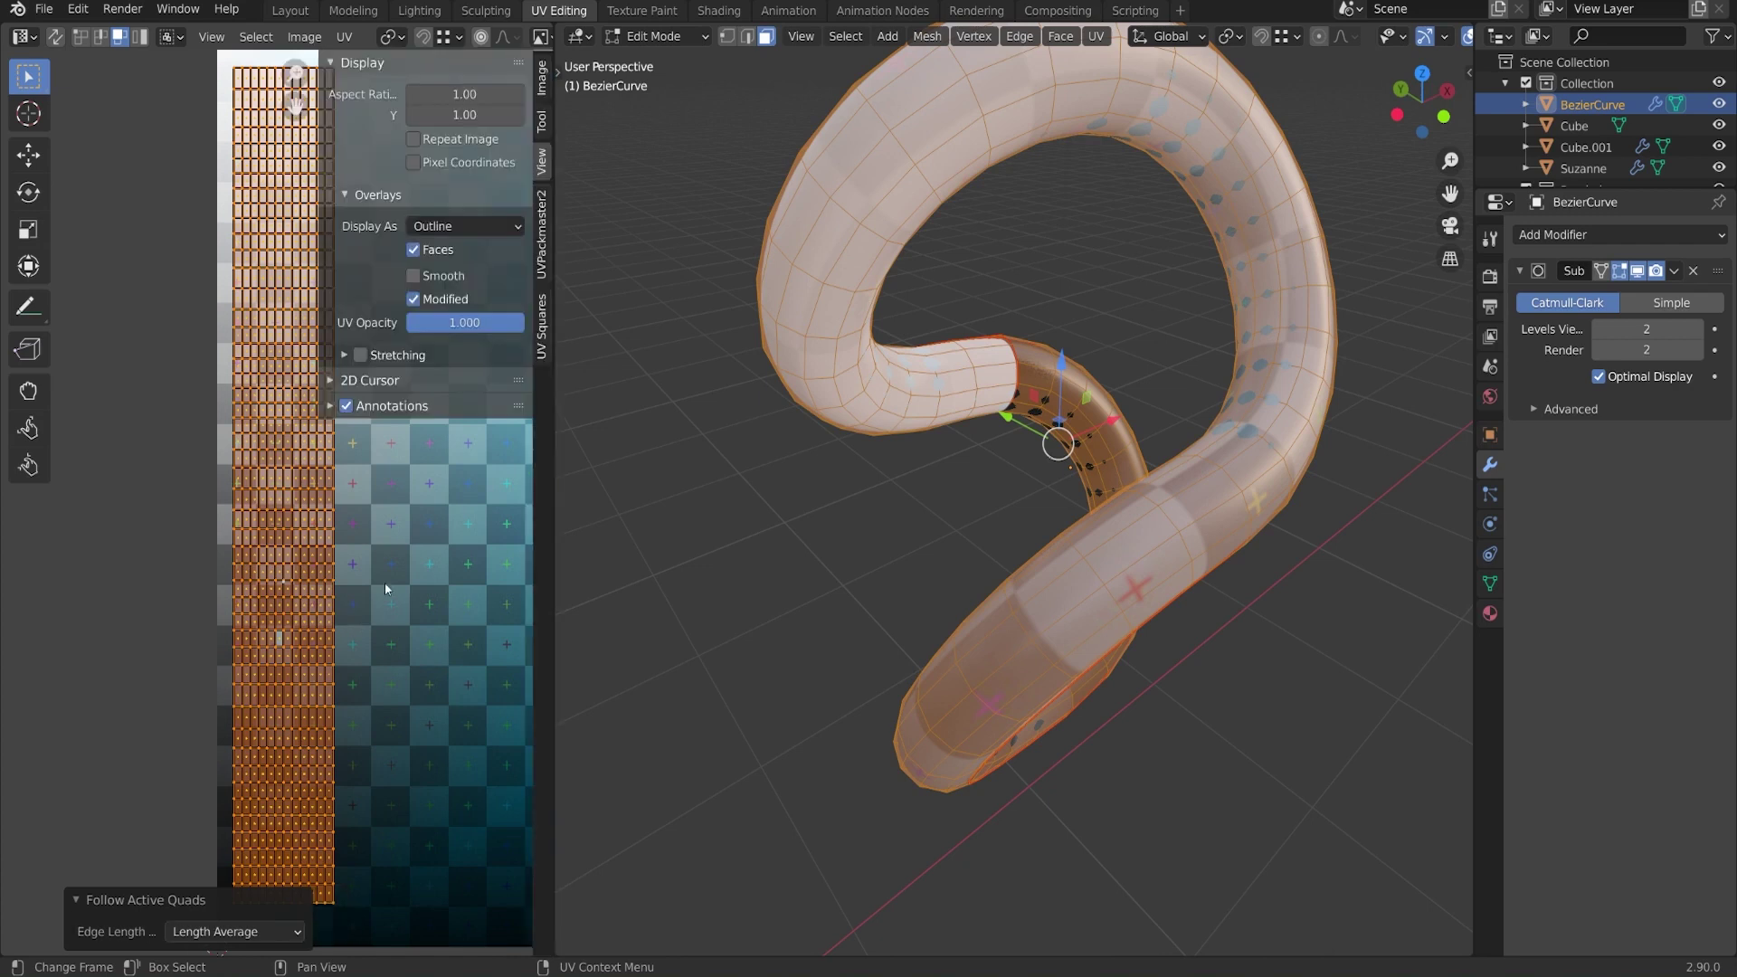
{"action": "left_click", "coordinate": [540, 349]}
{"action": "middle_click_drag", "start_coordinate": [473, 517], "coordinate": [444, 518]}
Undo the straightened UV layout and unwrap the tube again with the standard Unwrap
{"action": "key", "text": "ctrl+z"}
{"action": "key", "text": "ctrl+z"}
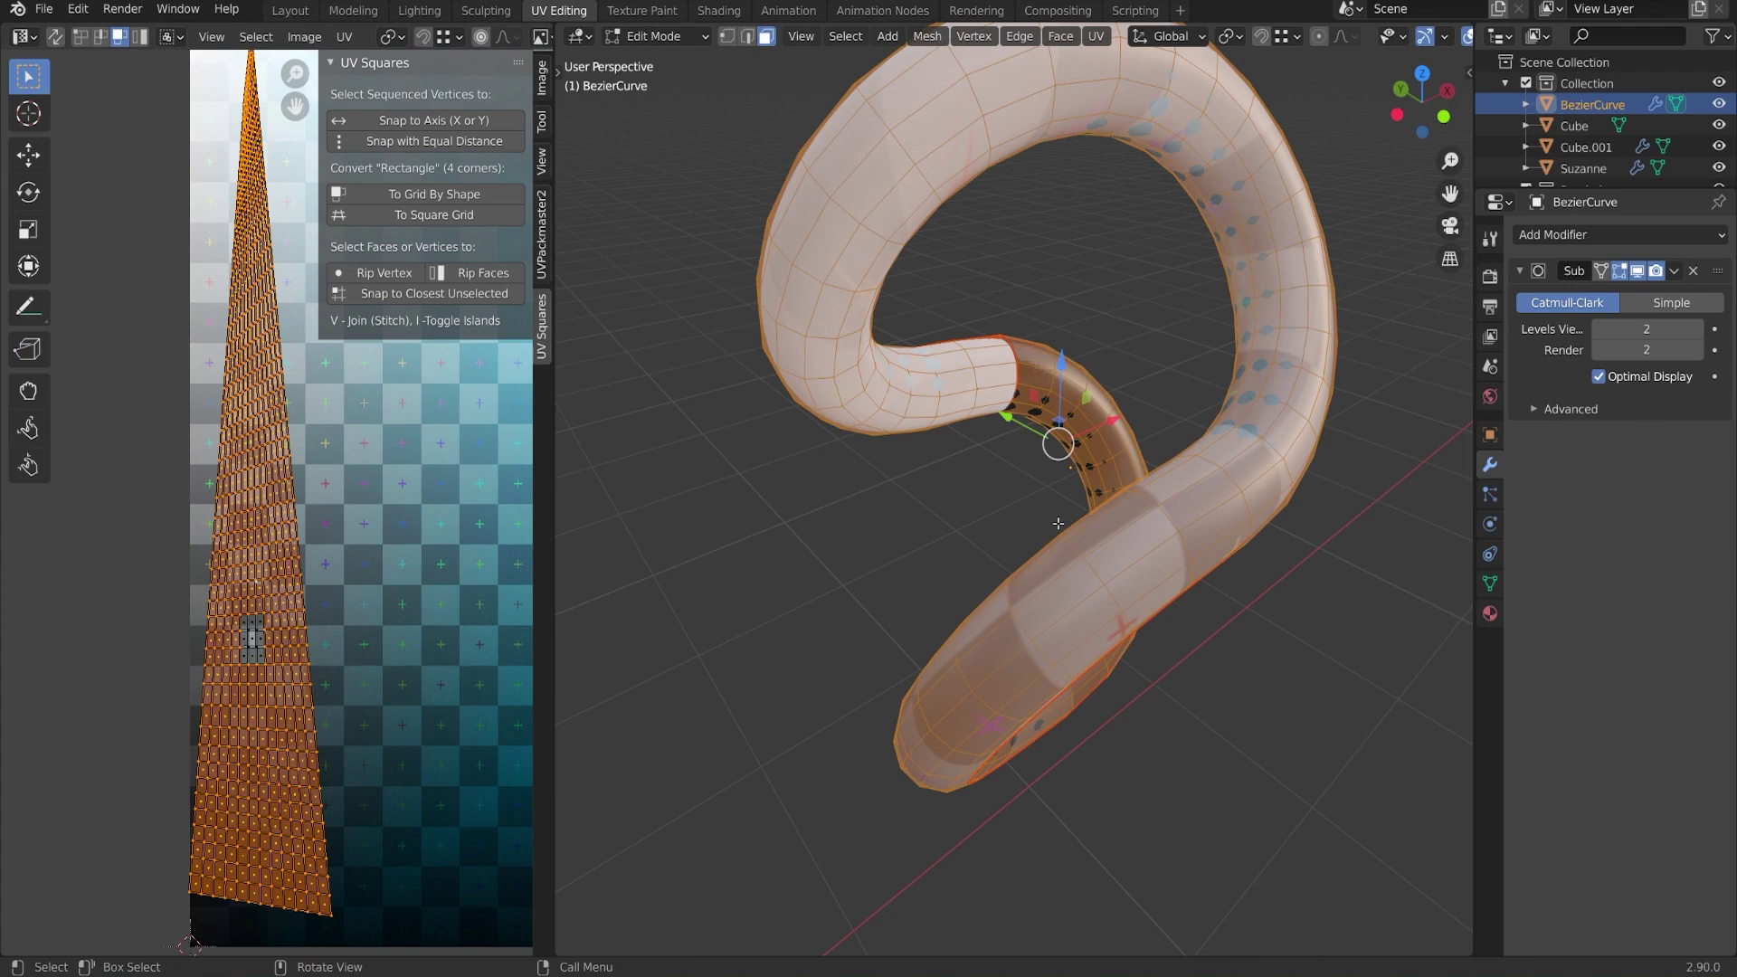
{"action": "key", "text": "u"}
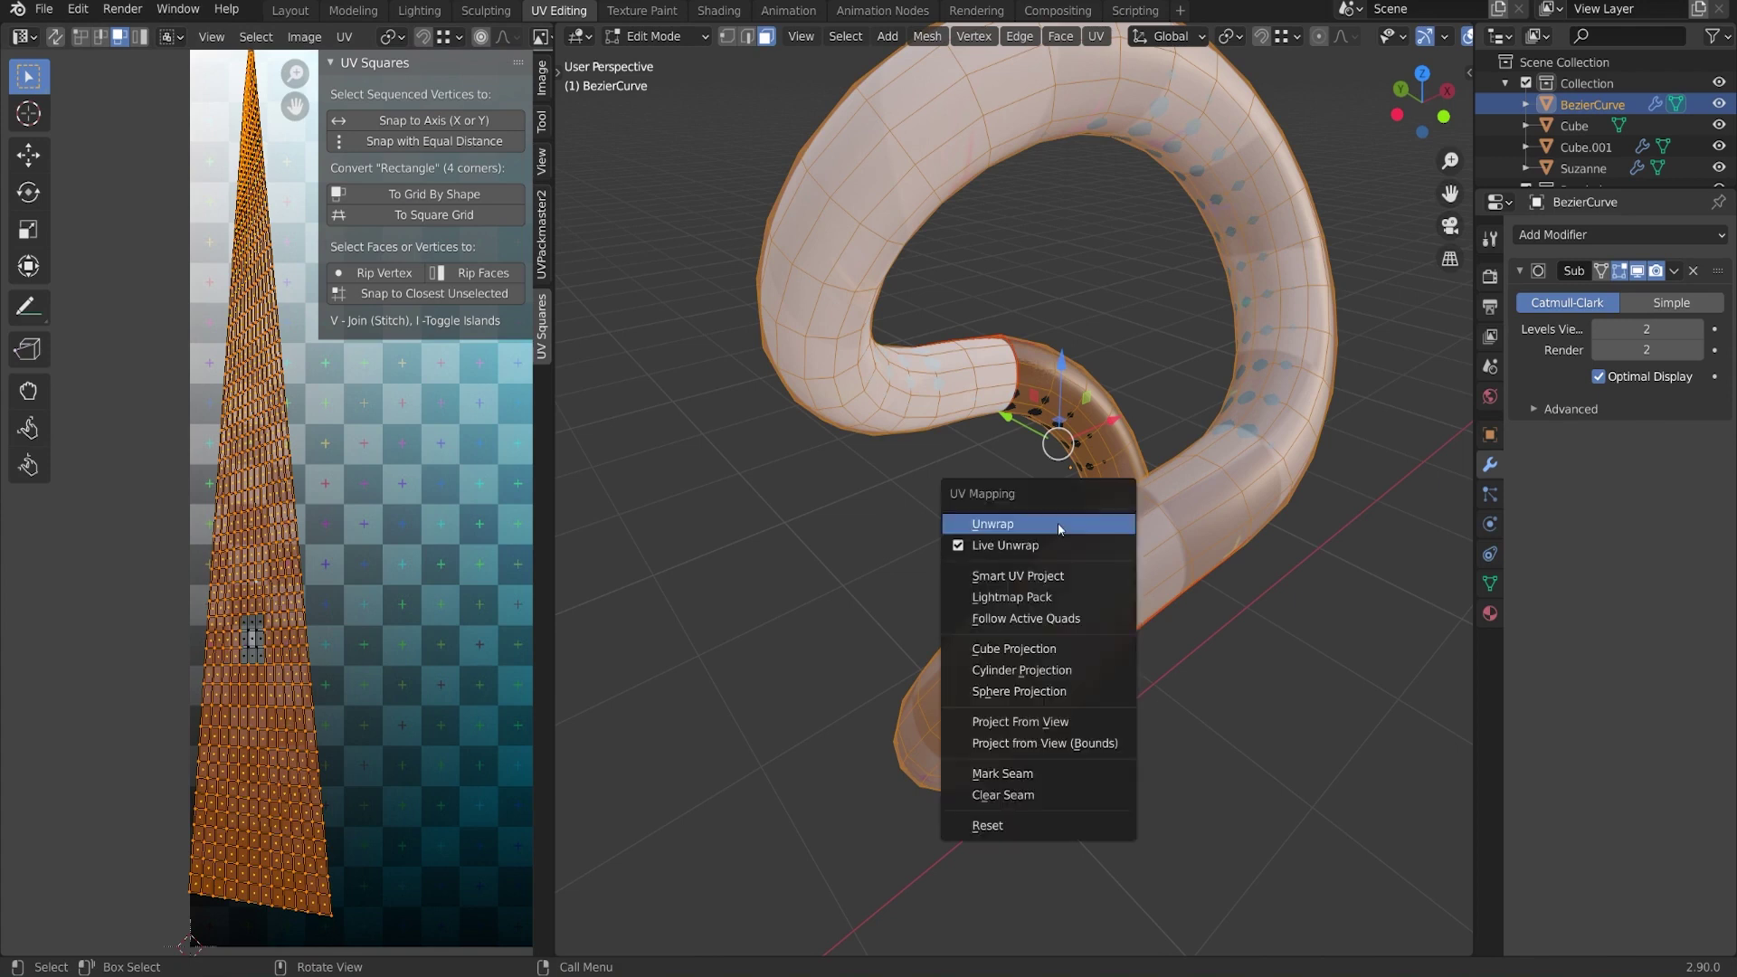
{"action": "left_click", "coordinate": [1059, 528]}
{"action": "scroll", "coordinate": [393, 535], "scroll_direction": "down", "scroll_amount": 3}
Switch the UV editor to island selection and select the tube's entire UV strip
{"action": "left_click", "coordinate": [393, 535]}
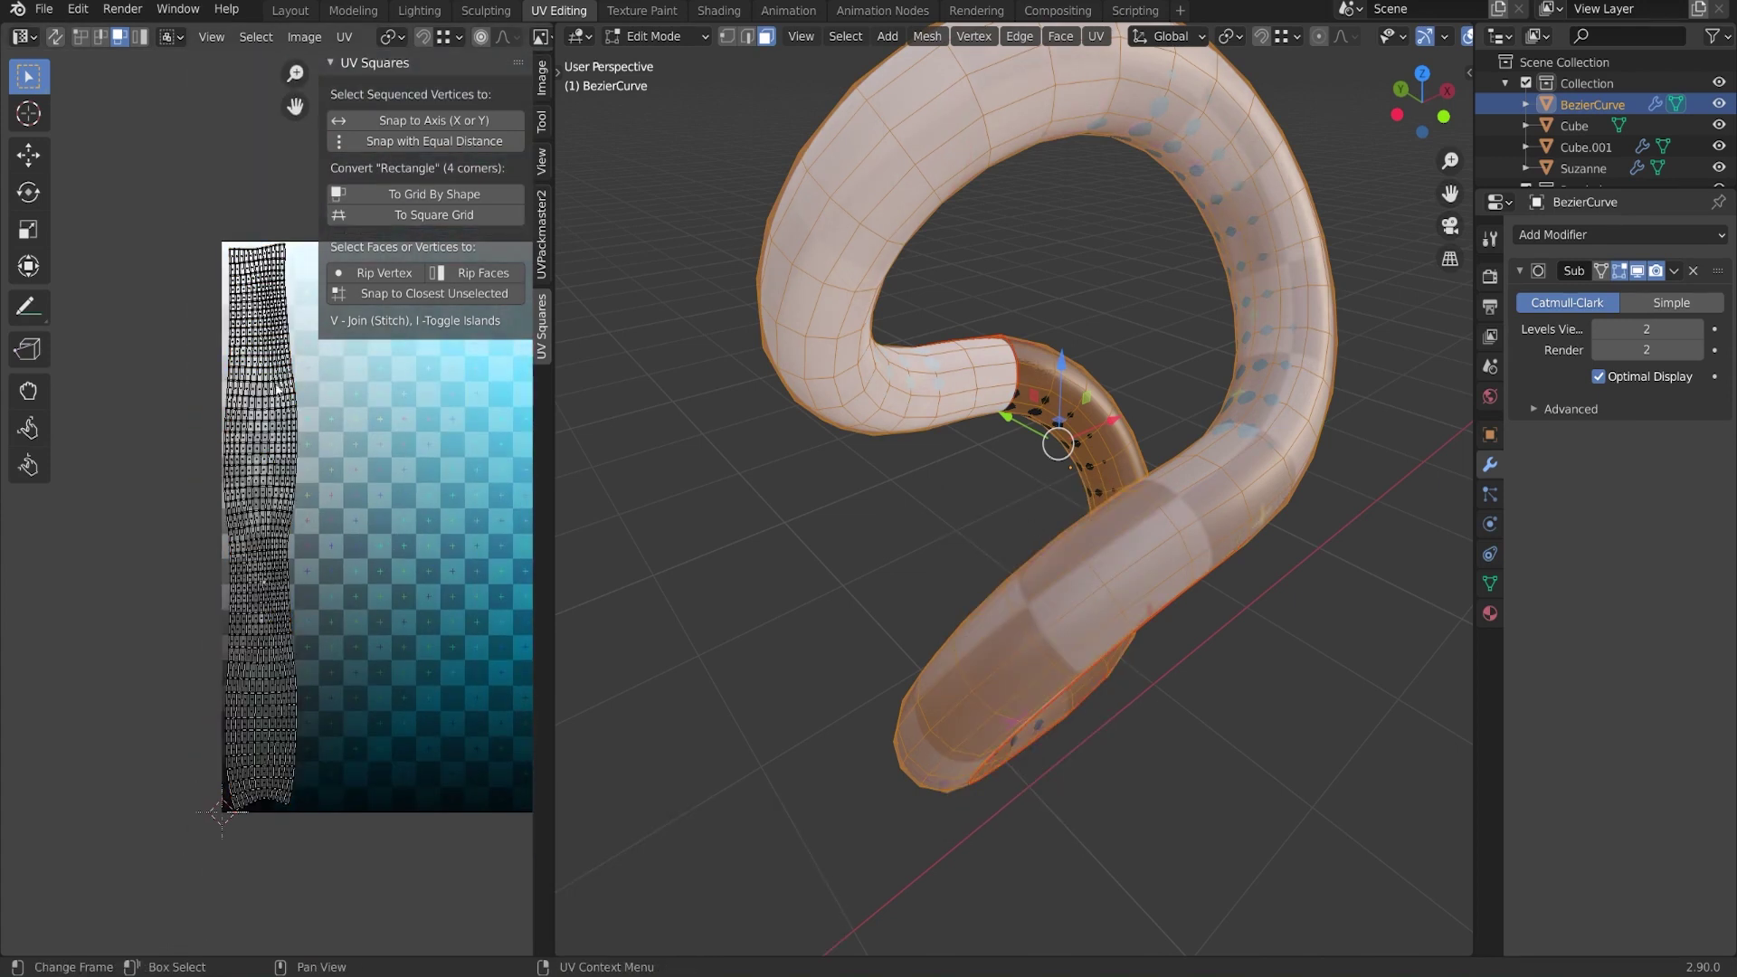
{"action": "key", "text": "4"}
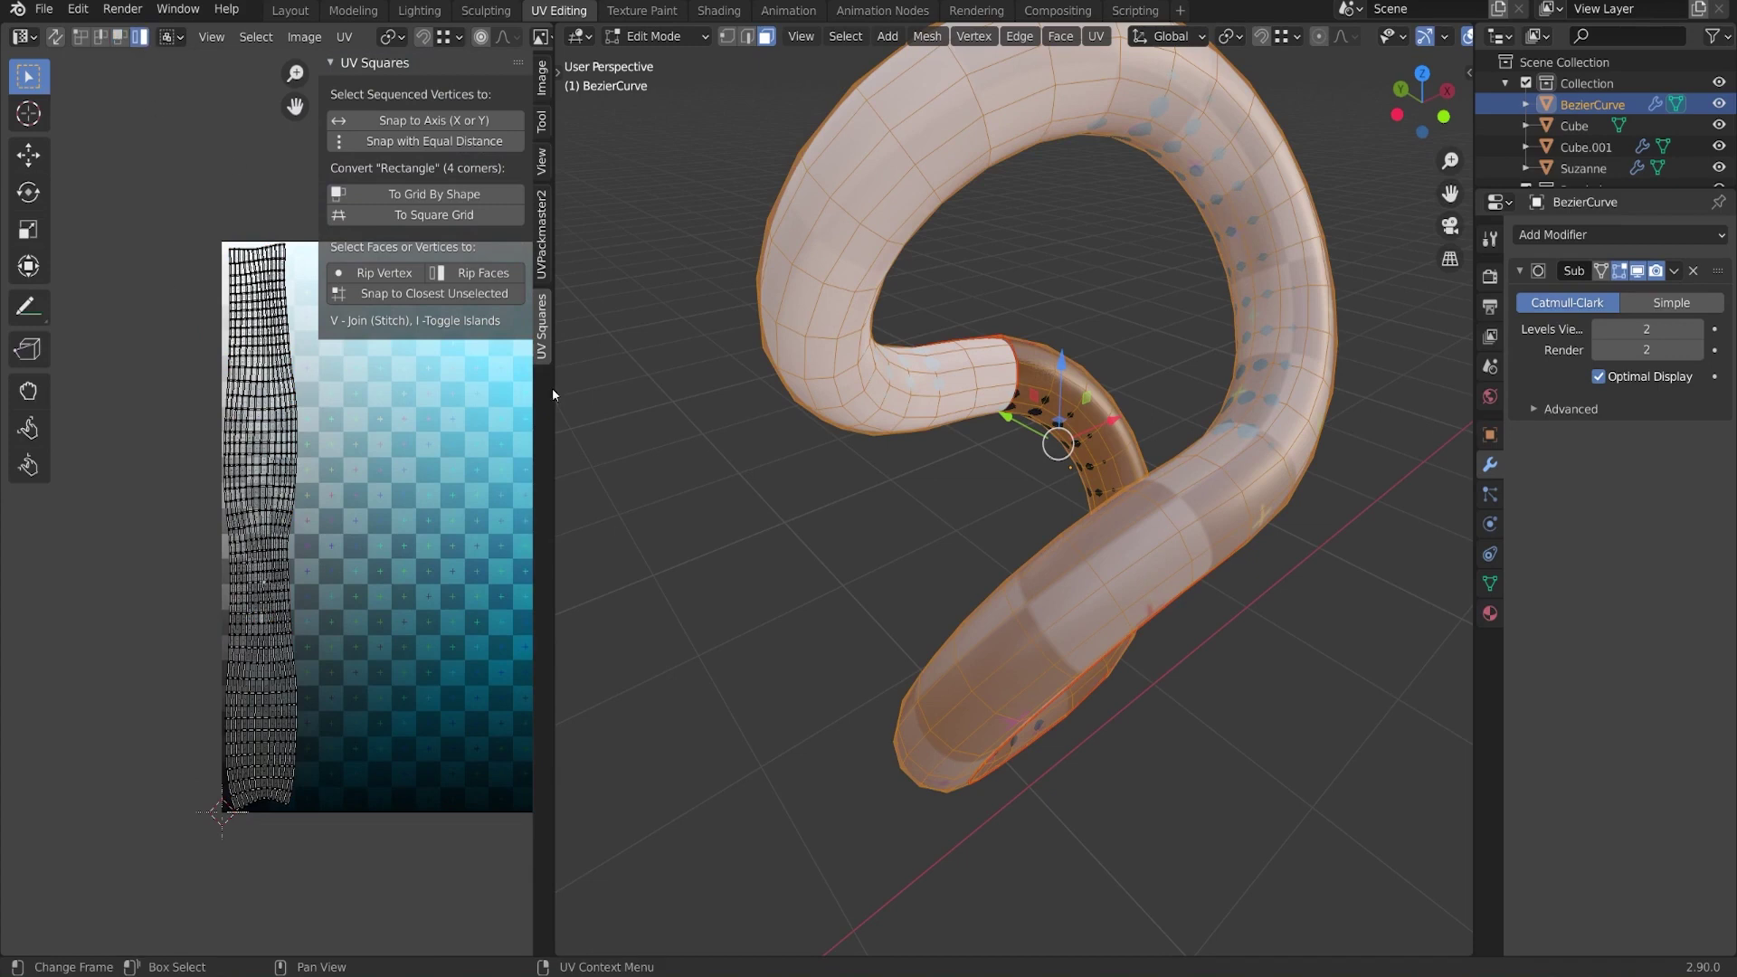
{"action": "left_click", "coordinate": [262, 447]}
{"action": "middle_click_drag", "start_coordinate": [455, 468], "coordinate": [431, 471], "text": "shift"}
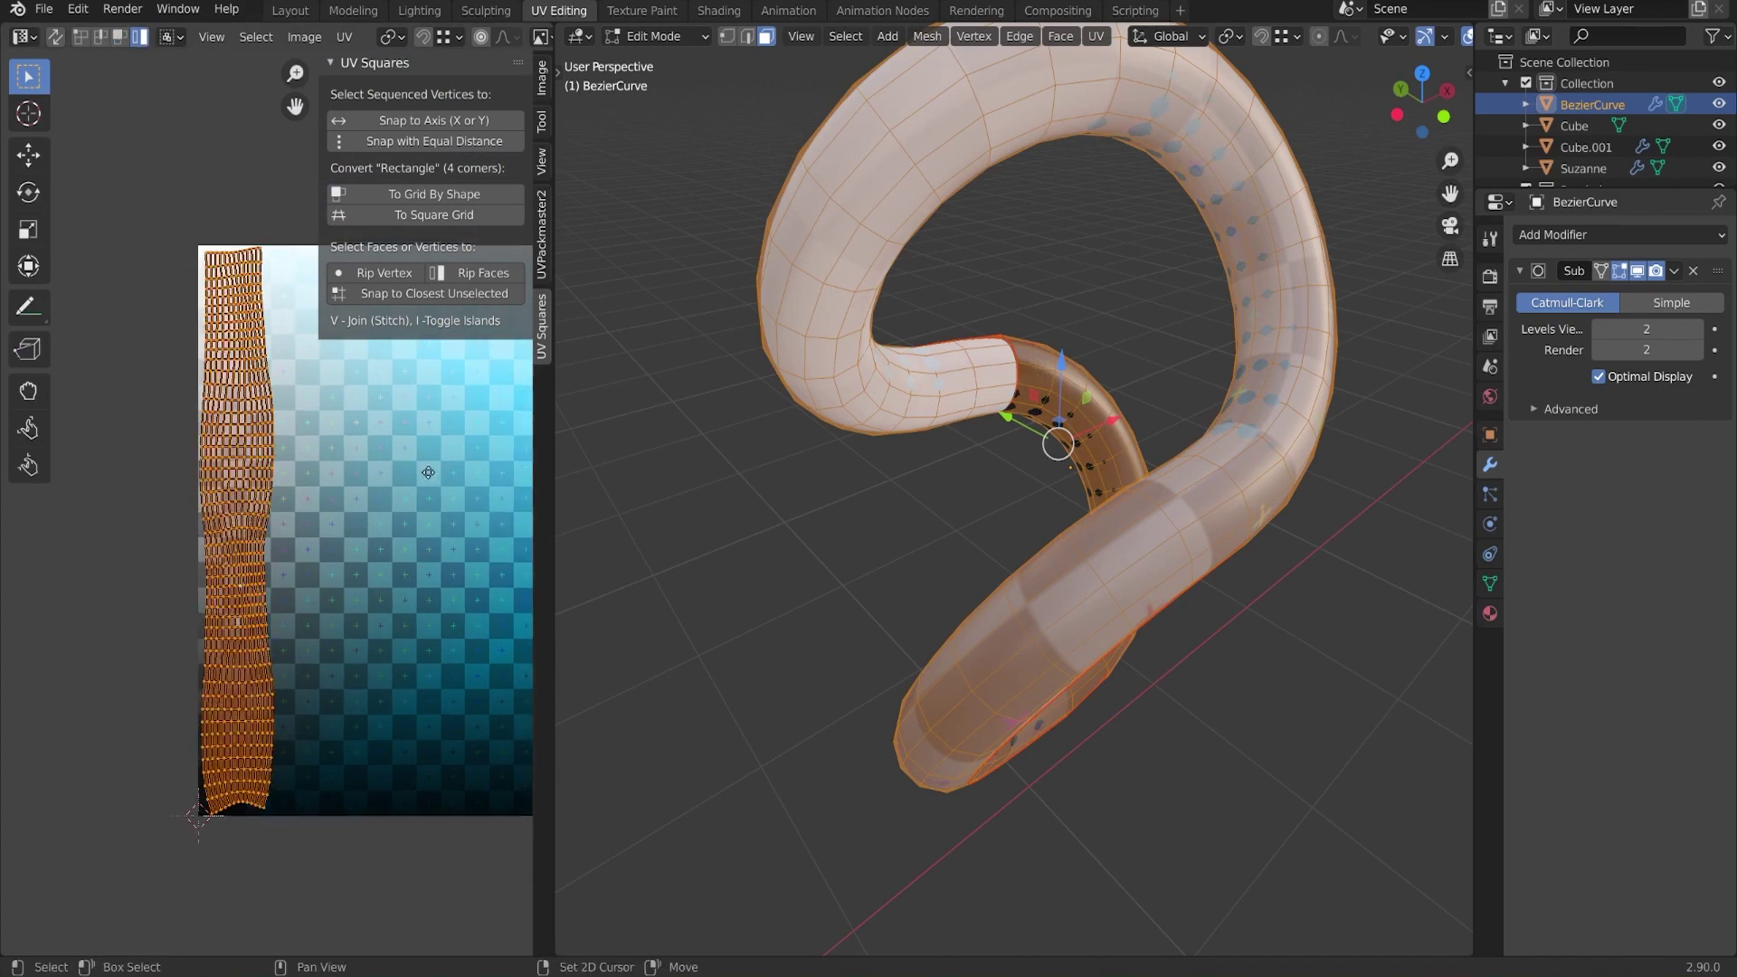
Straighten the tube's selected UV island into a grid by shape with UV Squares
{"action": "left_click", "coordinate": [436, 193]}
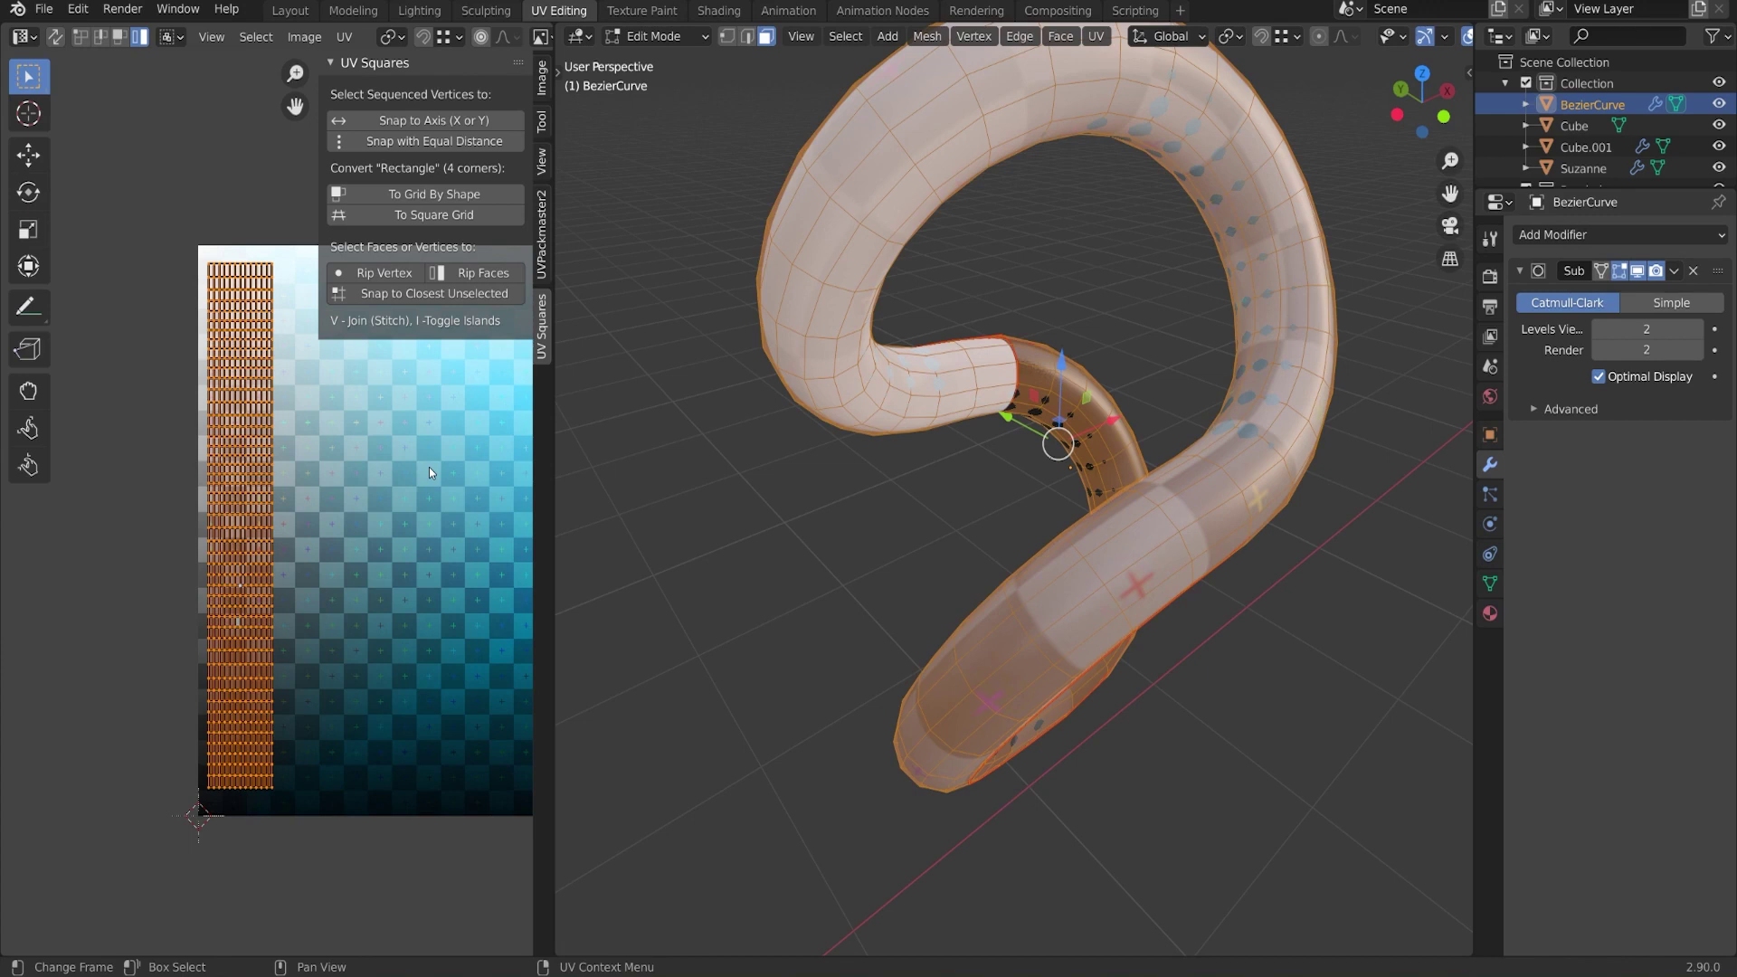
Try converting the tube's UV strip to a square grid with UV Squares, and undo that conversion
{"action": "left_click", "coordinate": [440, 217]}
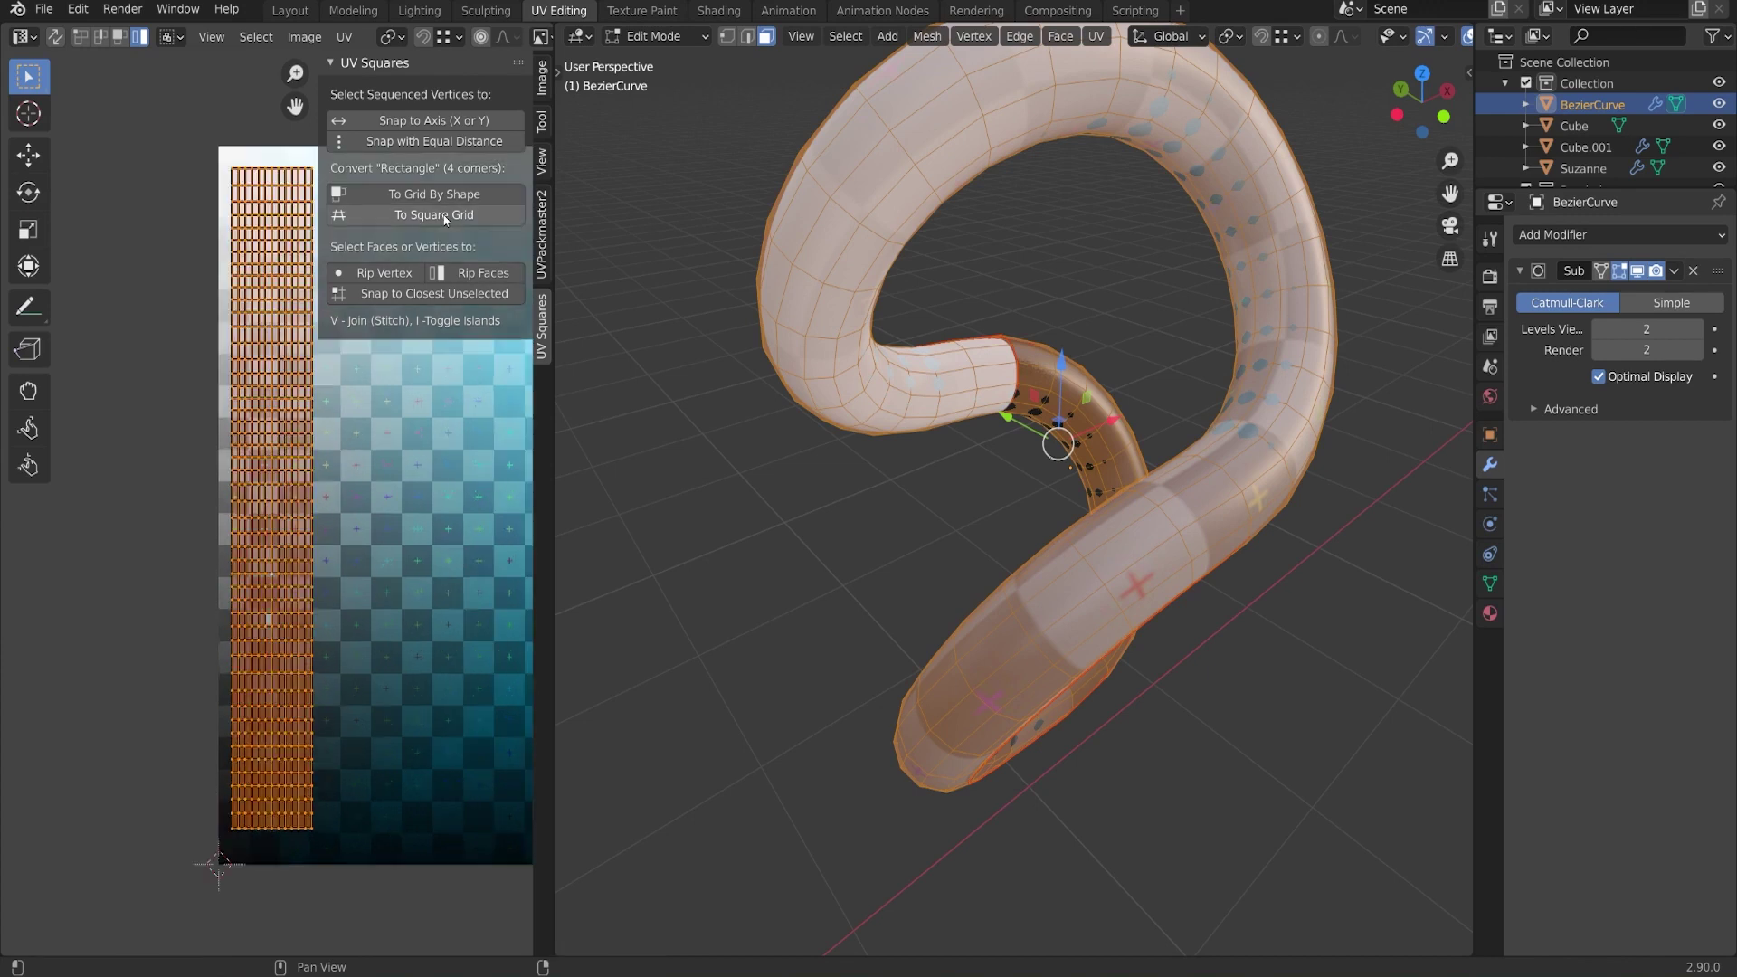
{"action": "left_click", "coordinate": [473, 214]}
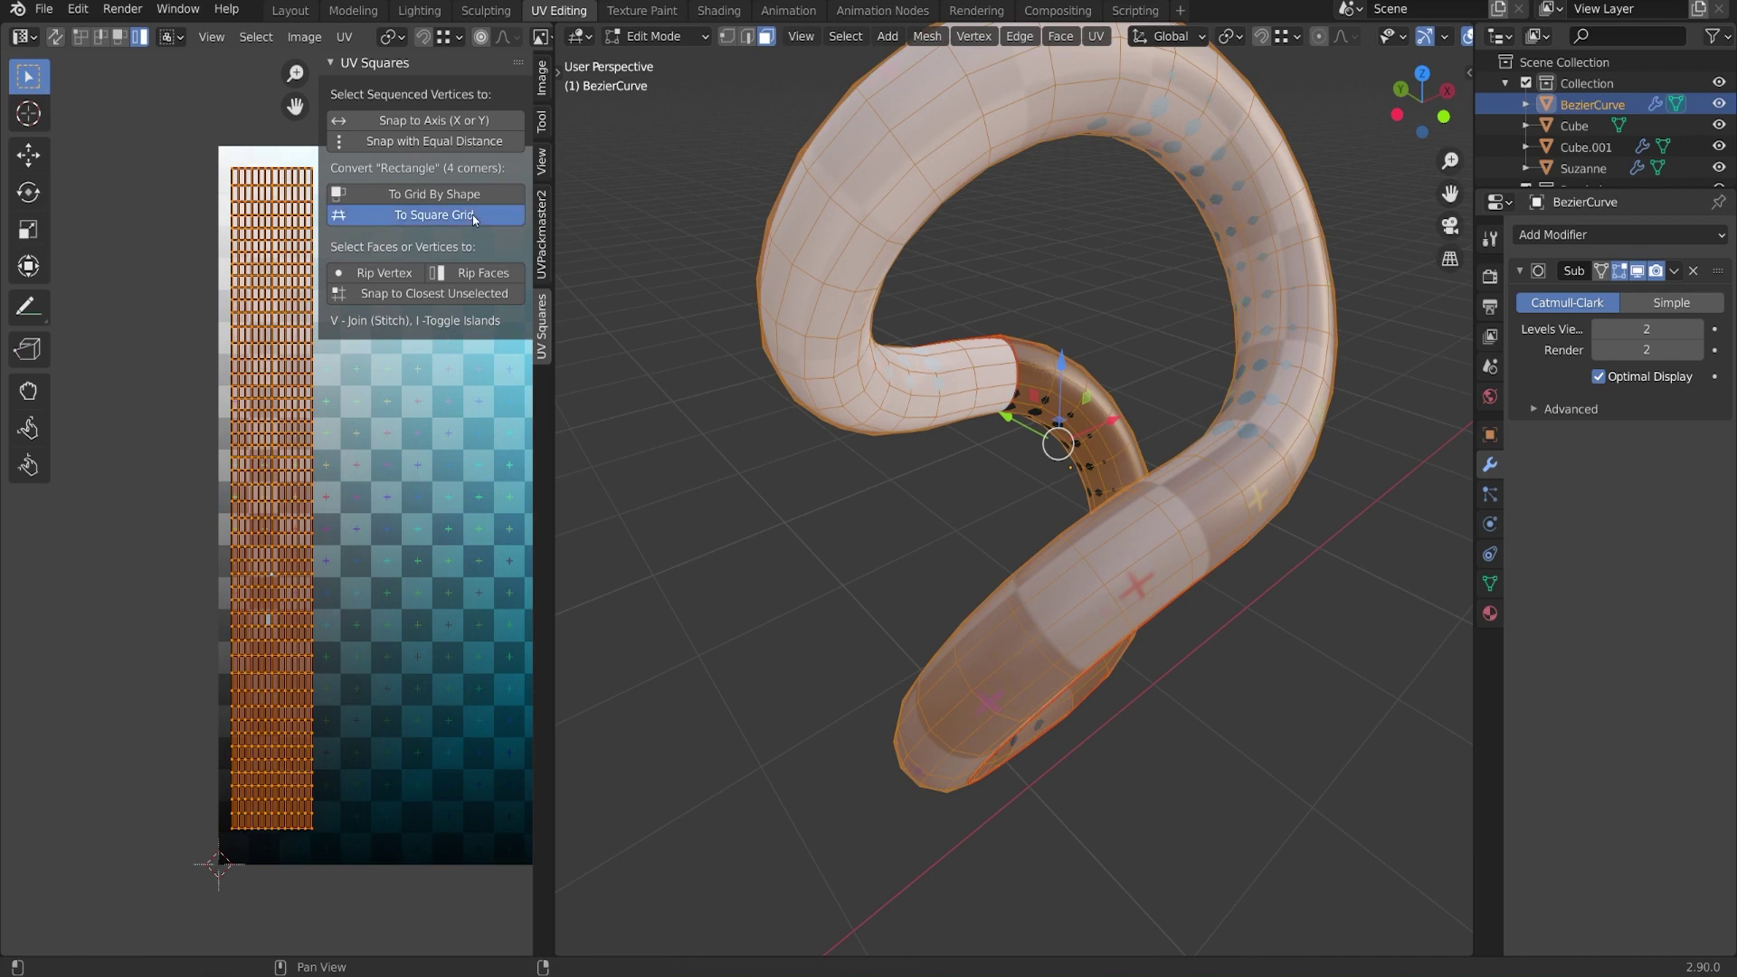
{"action": "middle_click_drag", "start_coordinate": [410, 554], "coordinate": [320, 561]}
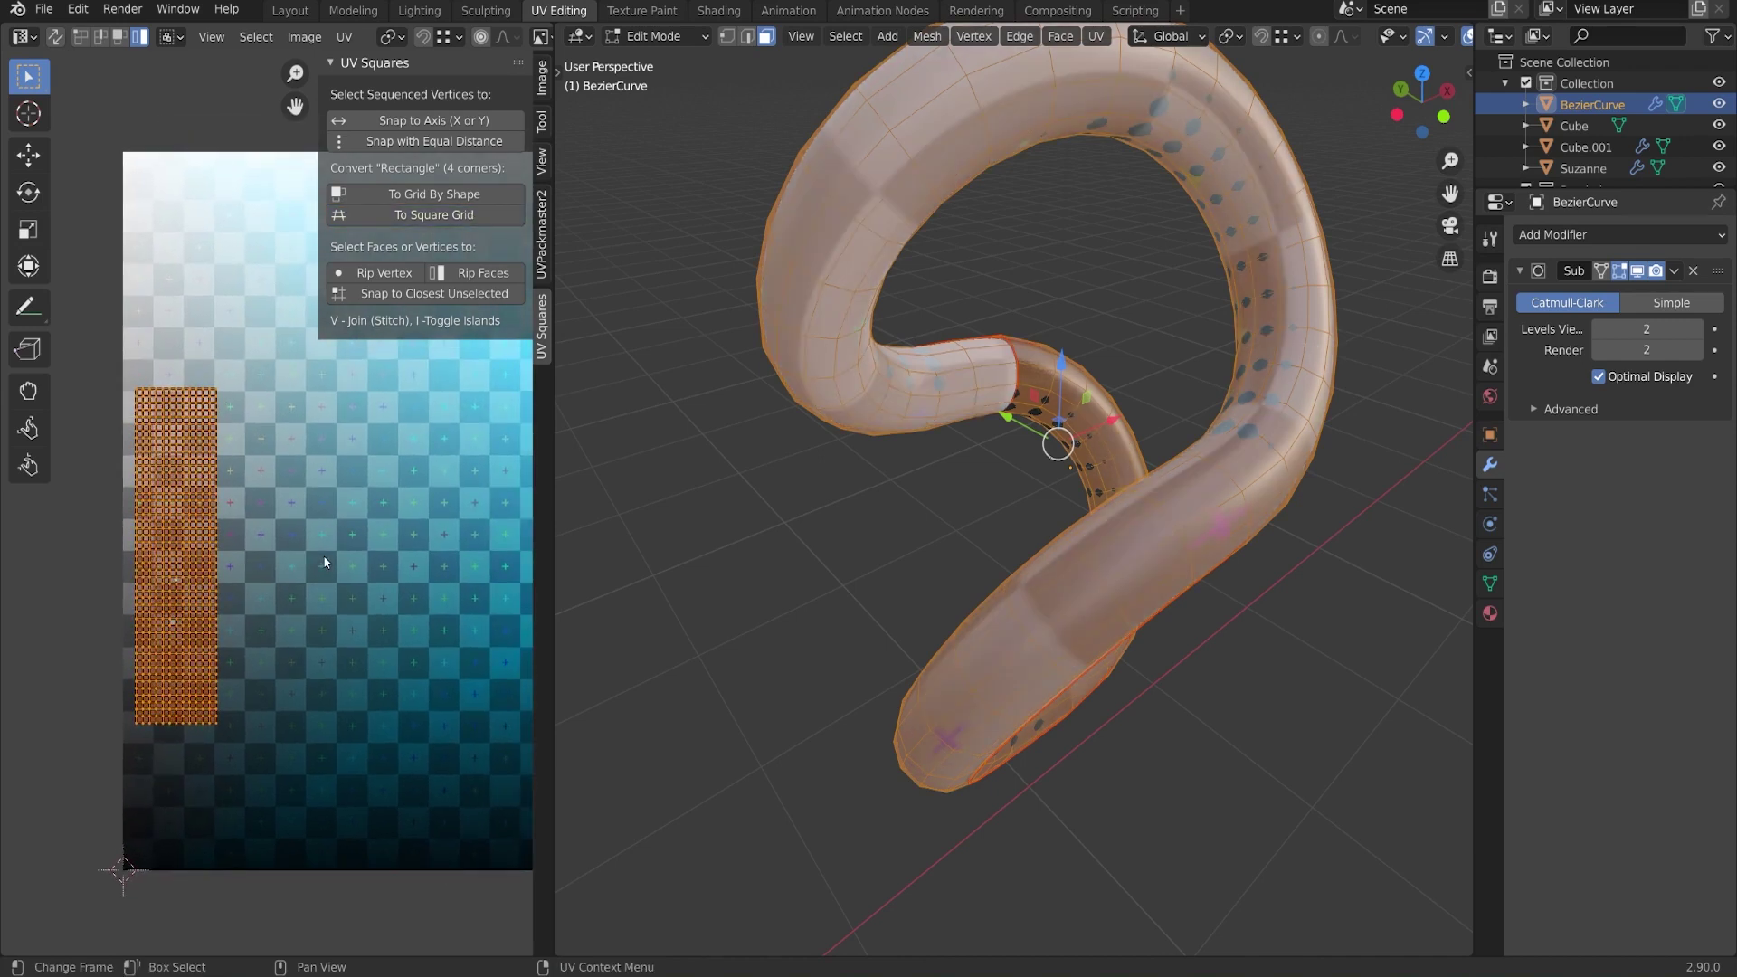
{"action": "key", "text": "ctrl+z"}
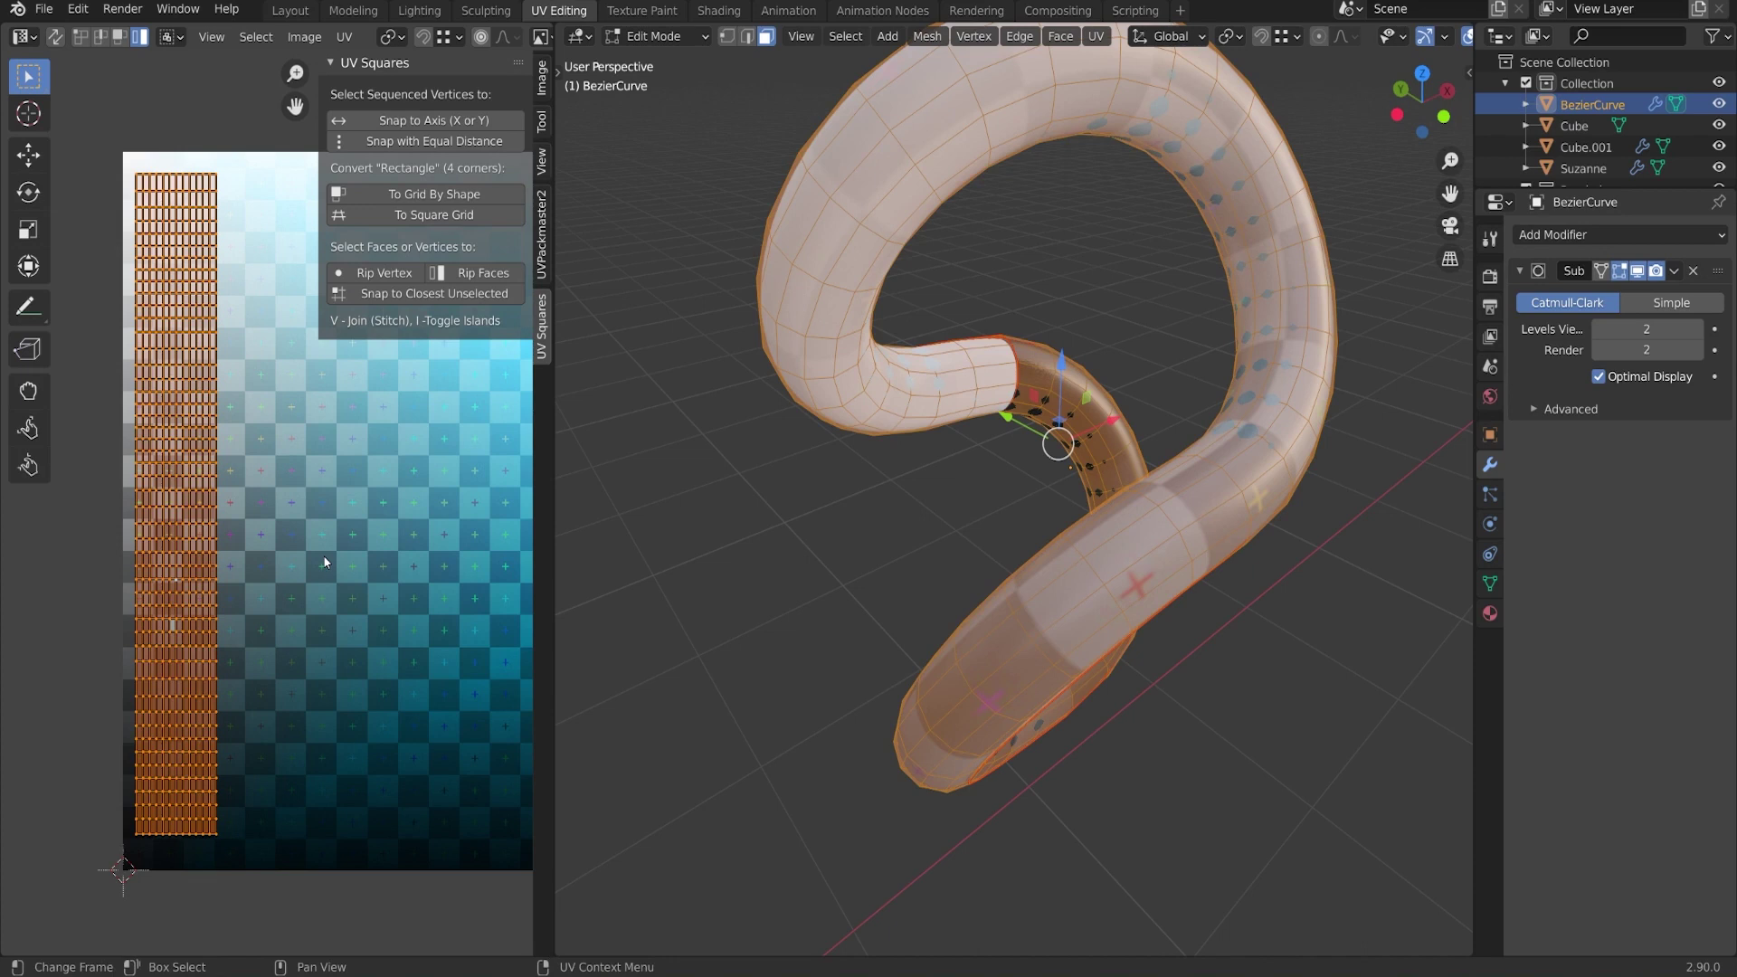
{"action": "scroll", "coordinate": [324, 559], "scroll_direction": "down", "scroll_amount": 1}
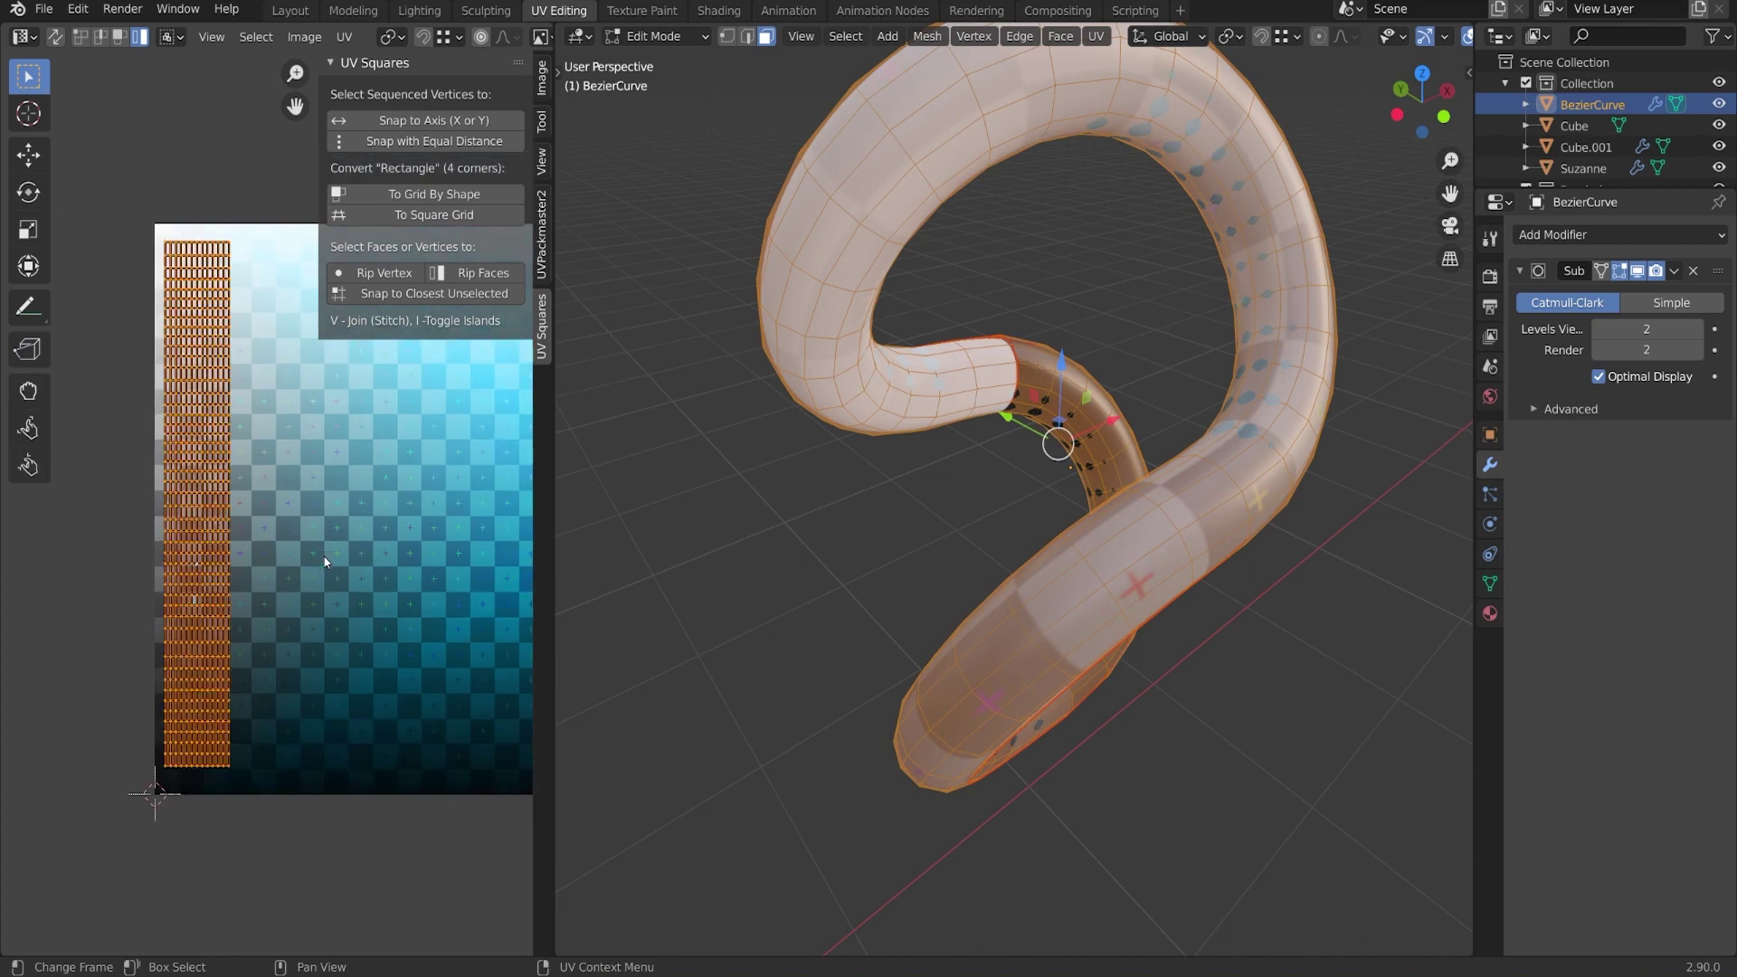
Leave the tube's Edit Mode and open the rounded box object Cube in Edit Mode
{"action": "key", "text": "Tab"}
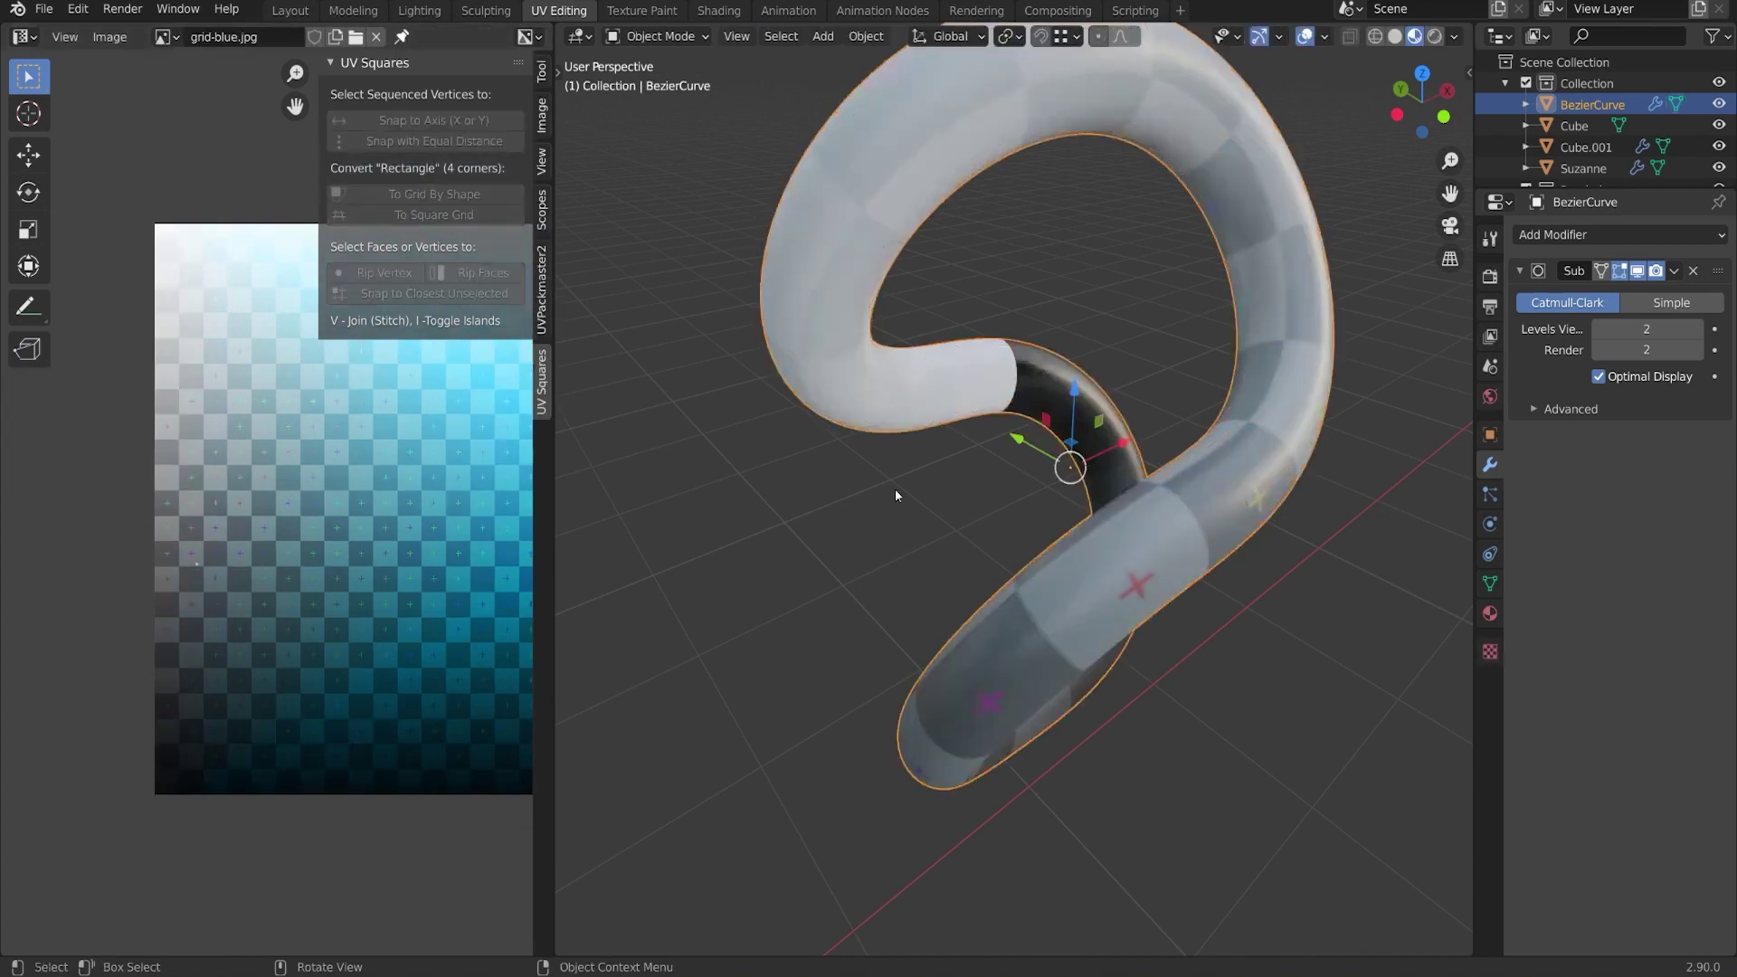
{"action": "scroll", "coordinate": [894, 489], "scroll_direction": "down", "scroll_amount": 3}
{"action": "middle_click_drag", "start_coordinate": [763, 610], "coordinate": [1109, 490], "text": "shift"}
{"action": "scroll", "coordinate": [1109, 490], "scroll_direction": "down", "scroll_amount": 5}
{"action": "middle_click_drag", "start_coordinate": [1026, 563], "coordinate": [1055, 477]}
{"action": "left_click", "coordinate": [963, 490]}
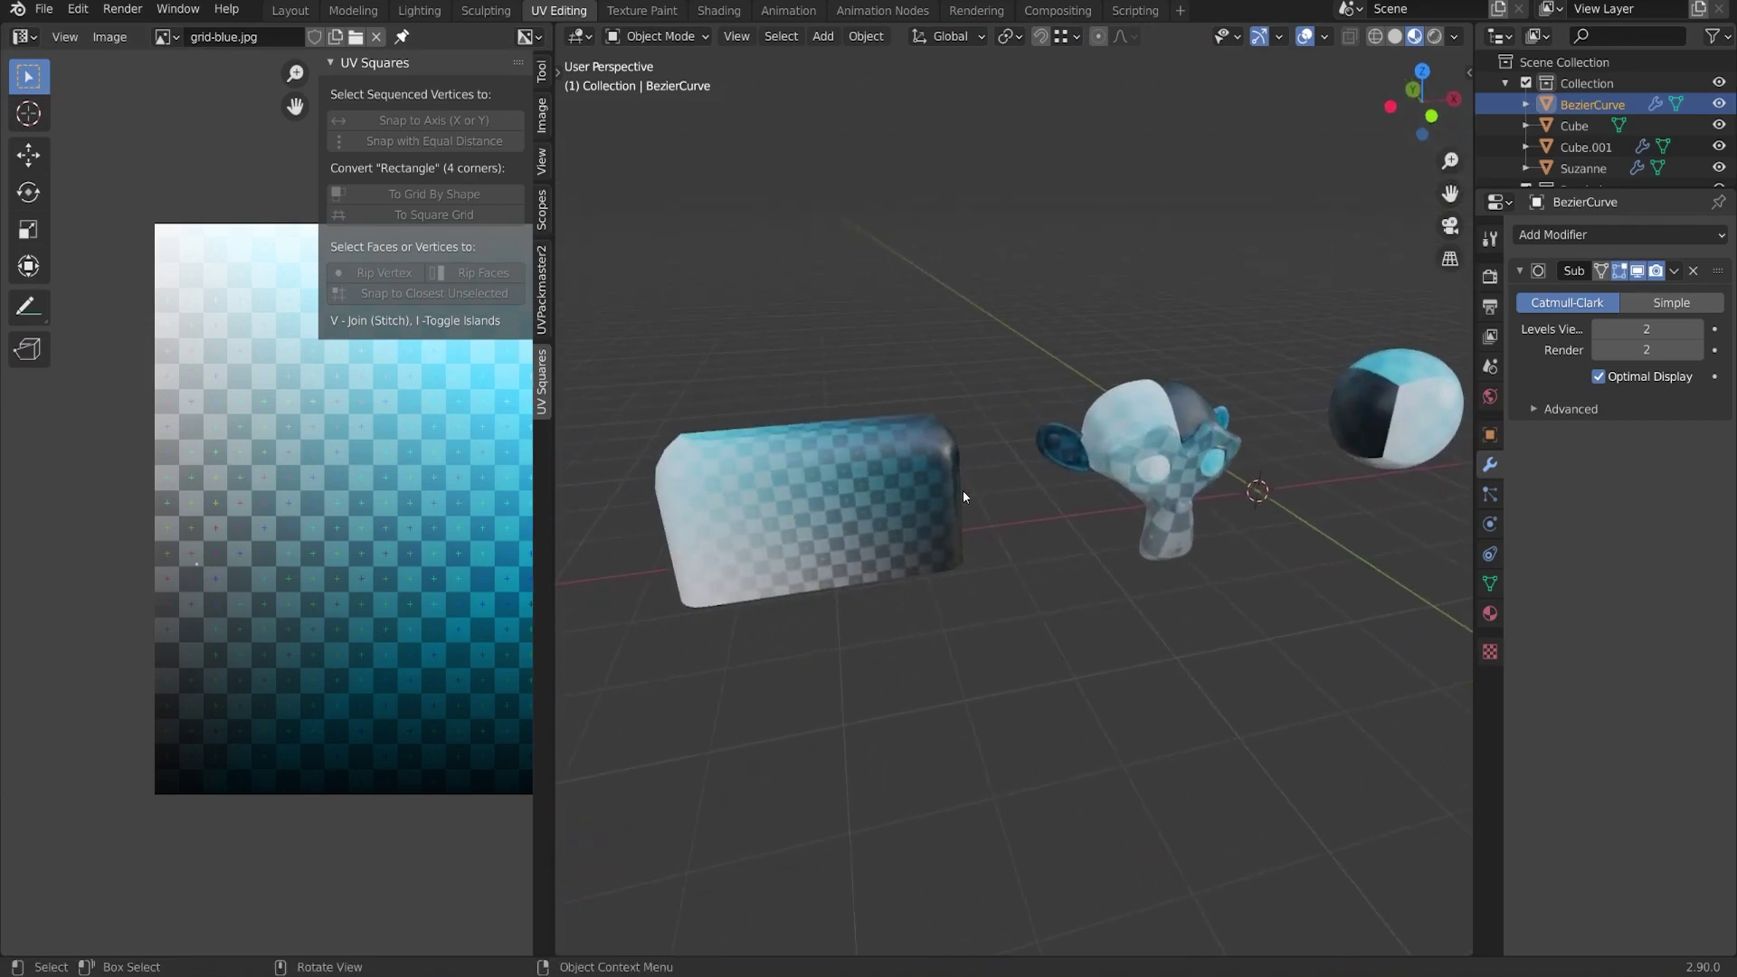
{"action": "left_click", "coordinate": [715, 574]}
{"action": "key", "text": "Tab"}
{"action": "scroll", "coordinate": [436, 556], "scroll_direction": "down", "scroll_amount": 1}
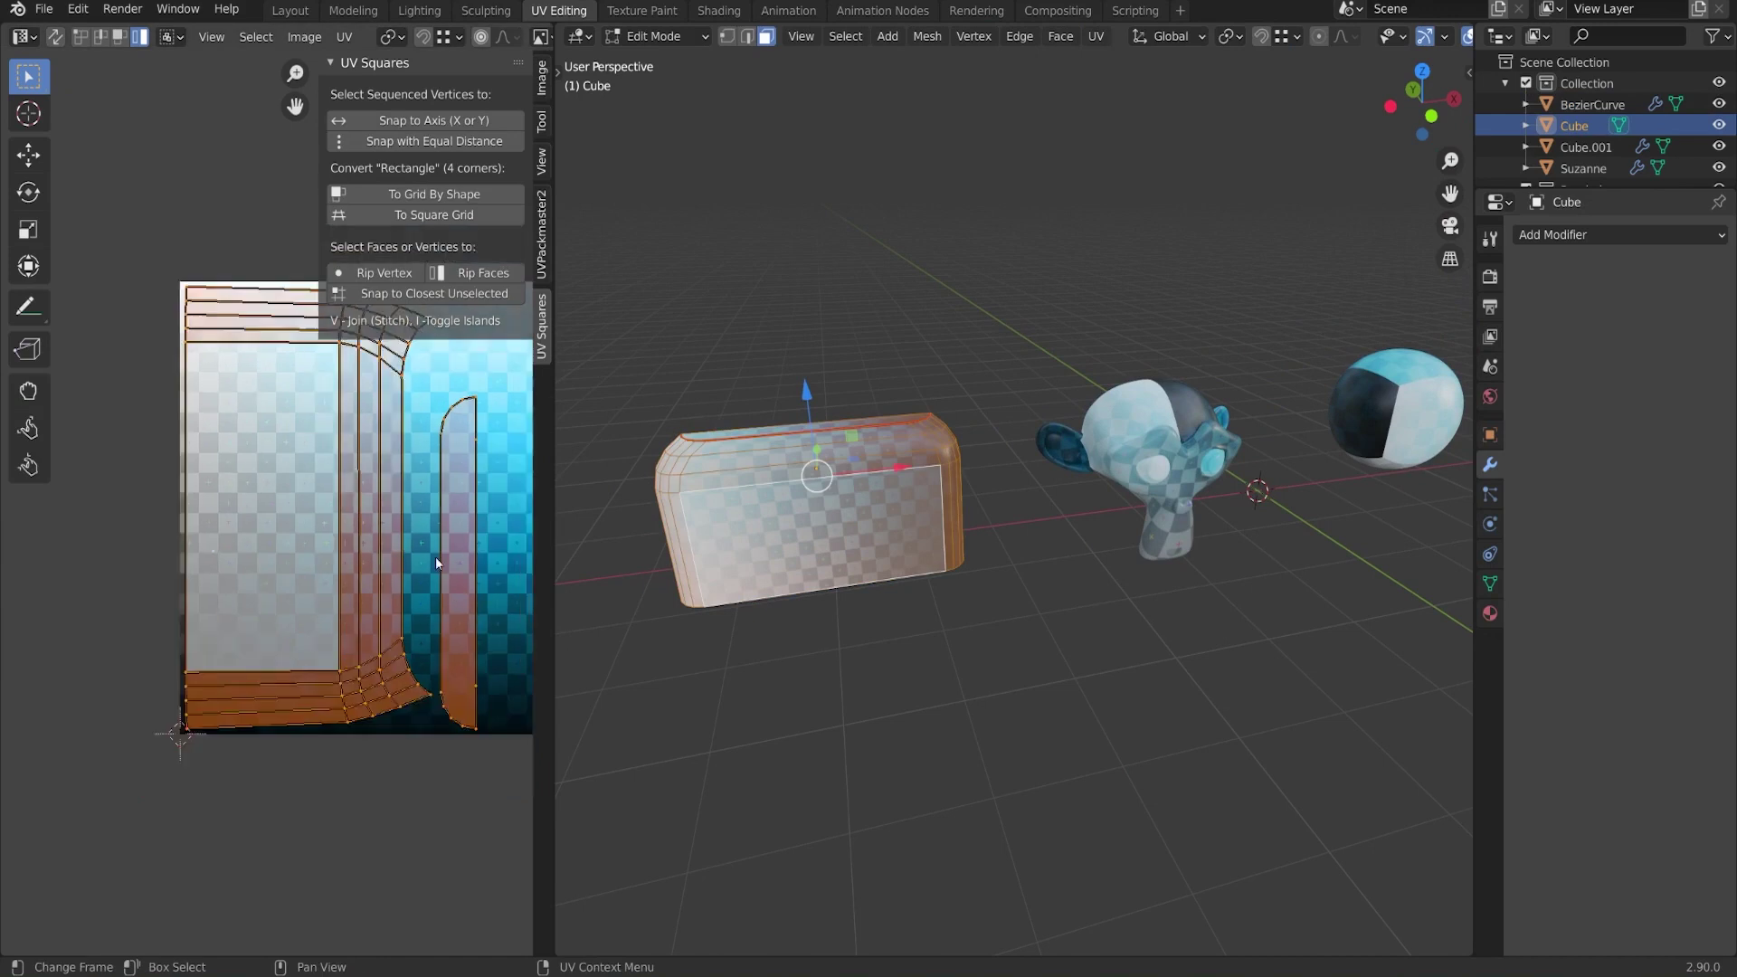
{"action": "middle_click_drag", "start_coordinate": [436, 556], "coordinate": [379, 603]}
{"action": "key", "text": "KP_Decimal"}
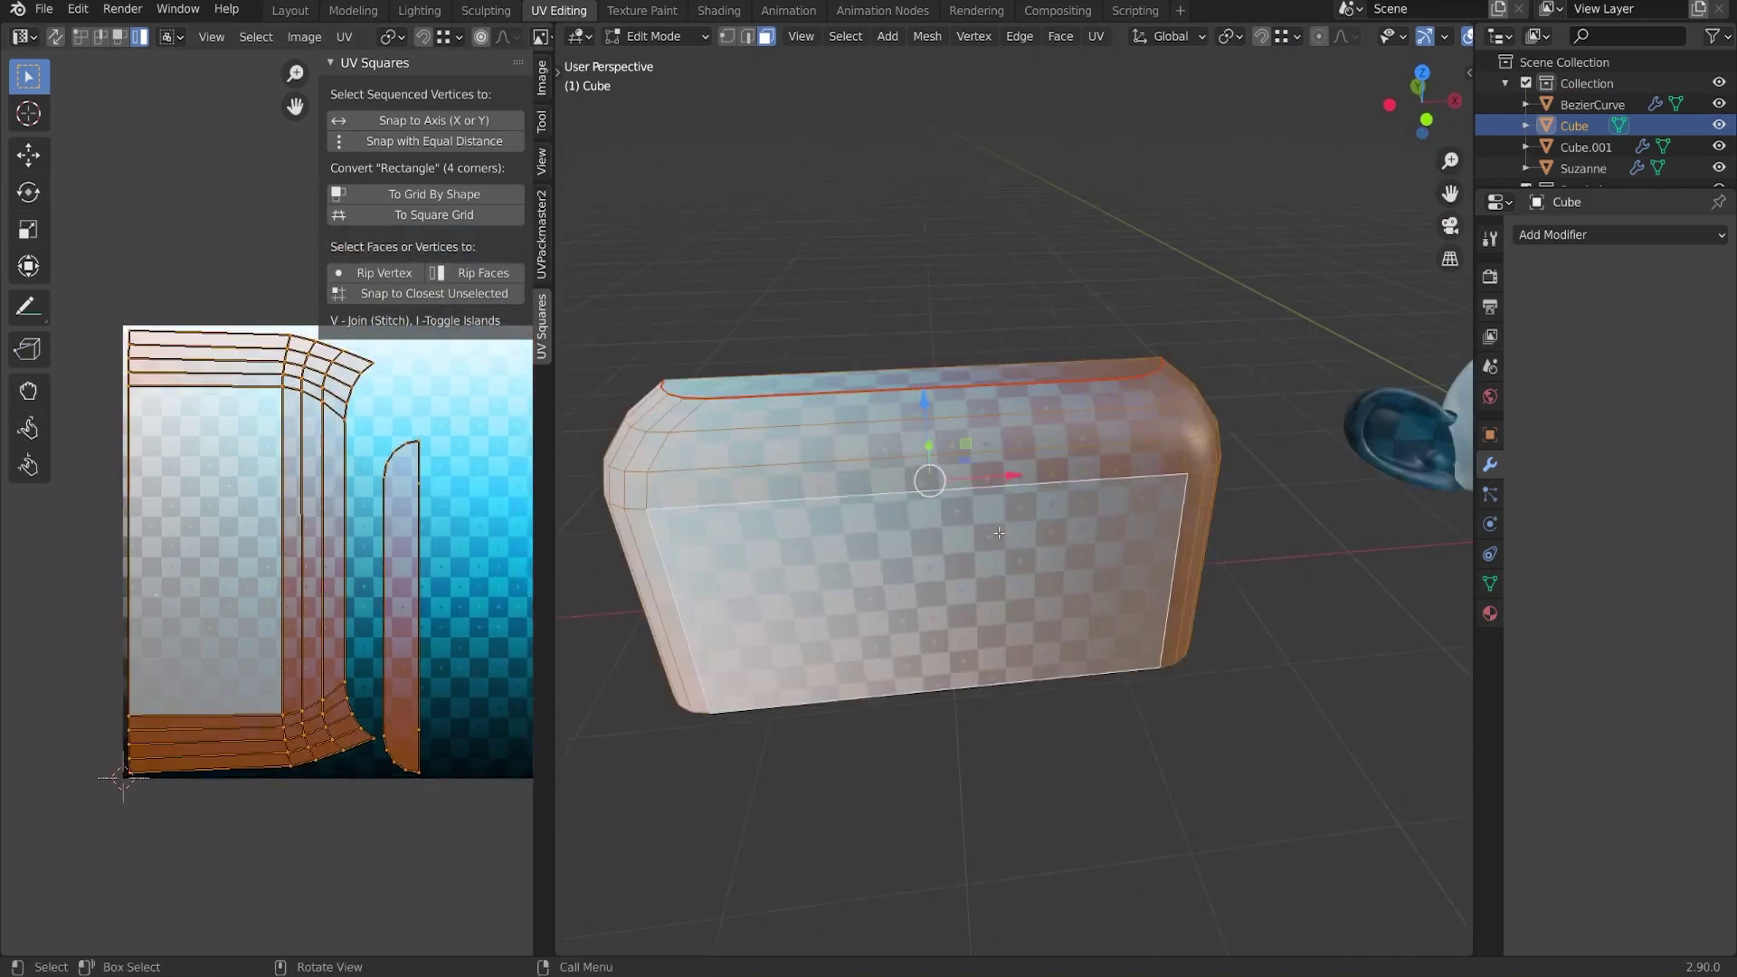
Select the edge runs between the box's large curved face and its two rounded ends, and mark them as seams
{"action": "key", "text": "2"}
{"action": "key", "text": "alt+a"}
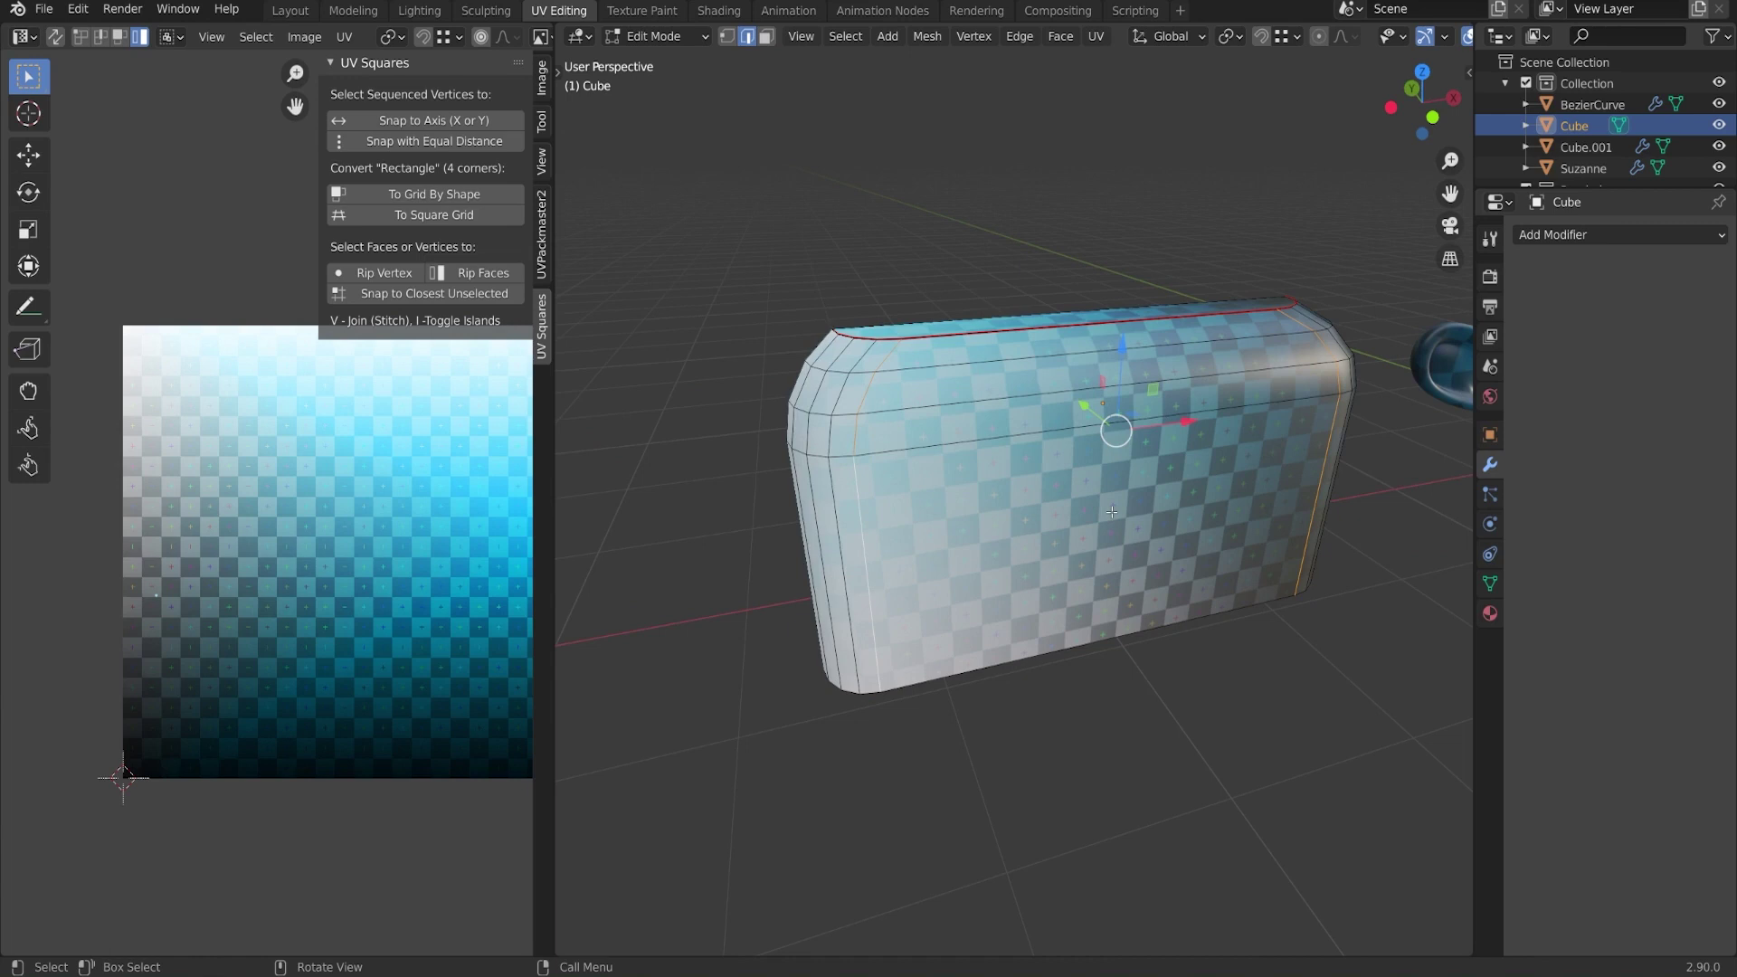
{"action": "right_click", "coordinate": [1111, 512]}
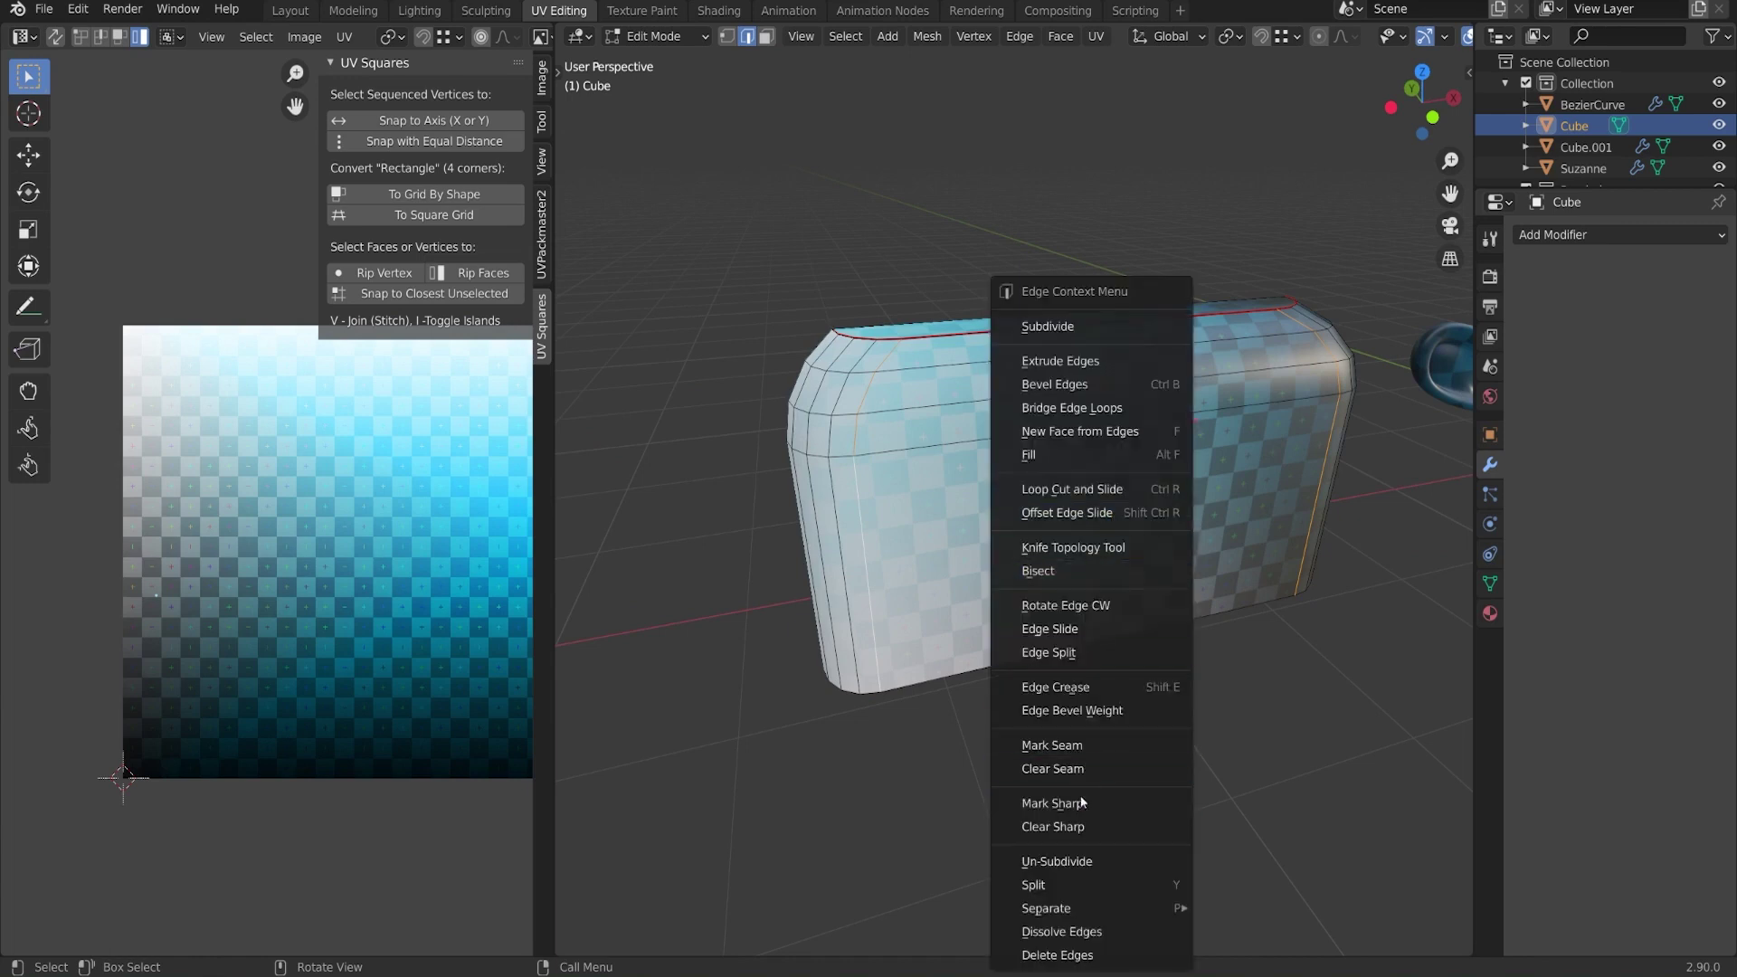
{"action": "left_click", "coordinate": [1080, 747]}
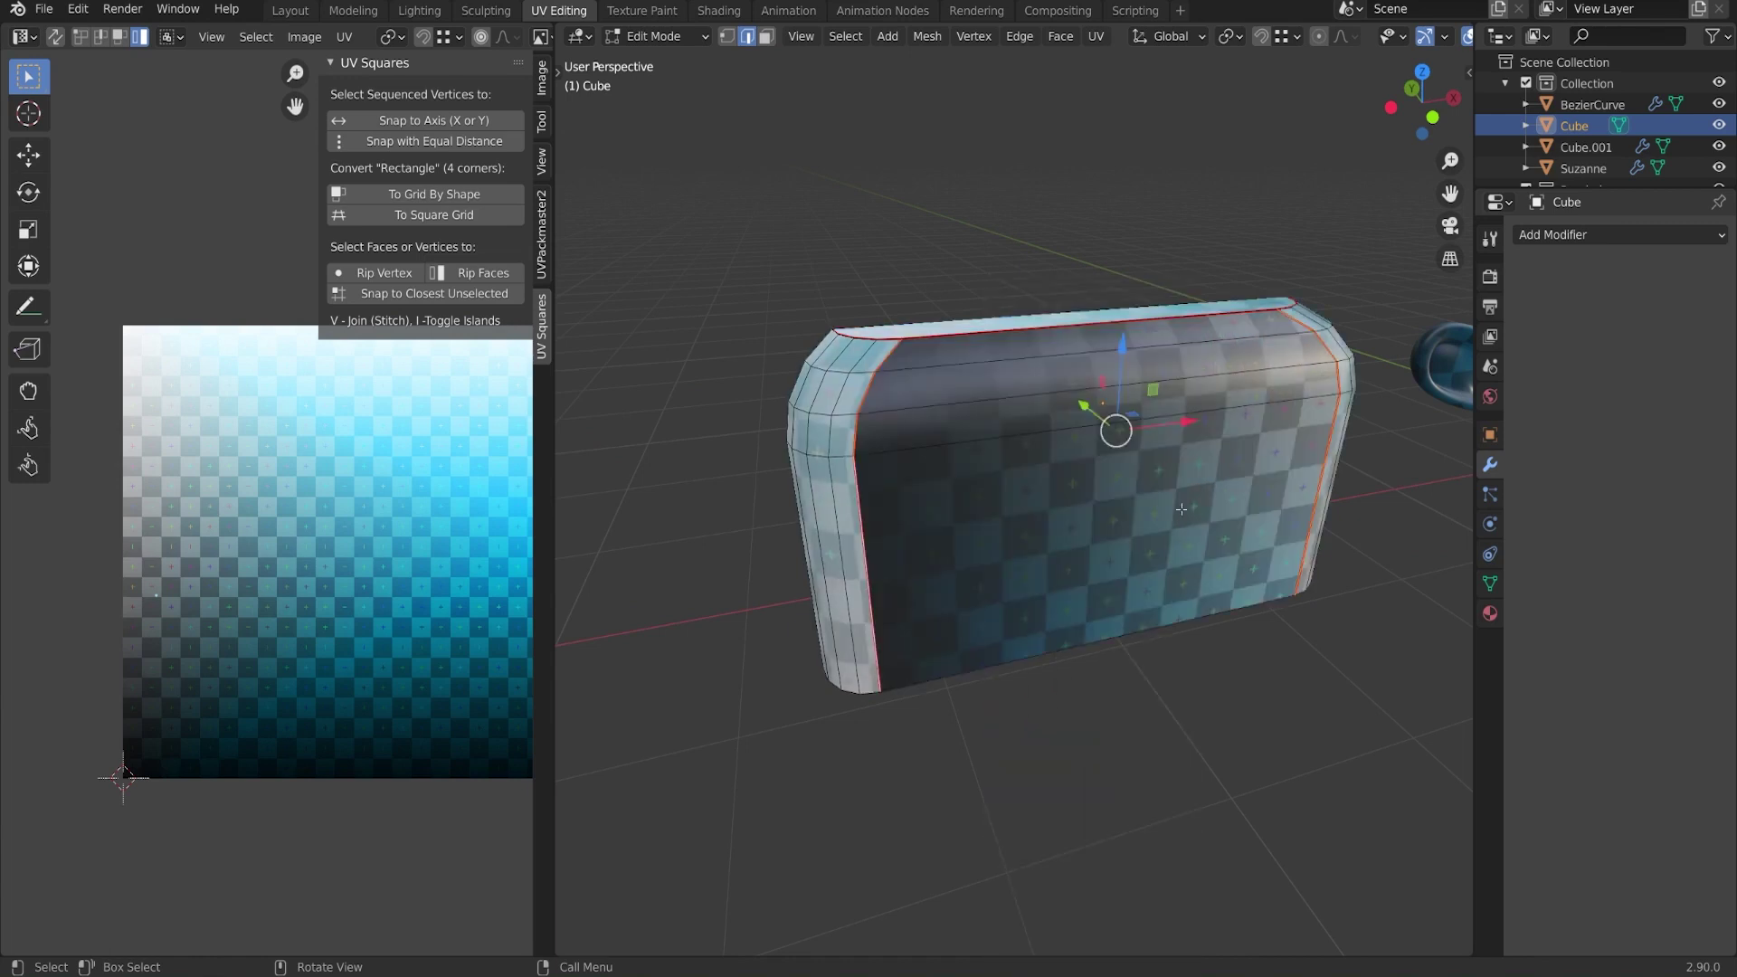
Select the entire box mesh, enlarge the UV editor and average the scale of the UV islands
{"action": "key", "text": "a"}
{"action": "middle_click_drag", "start_coordinate": [1221, 498], "coordinate": [1197, 506]}
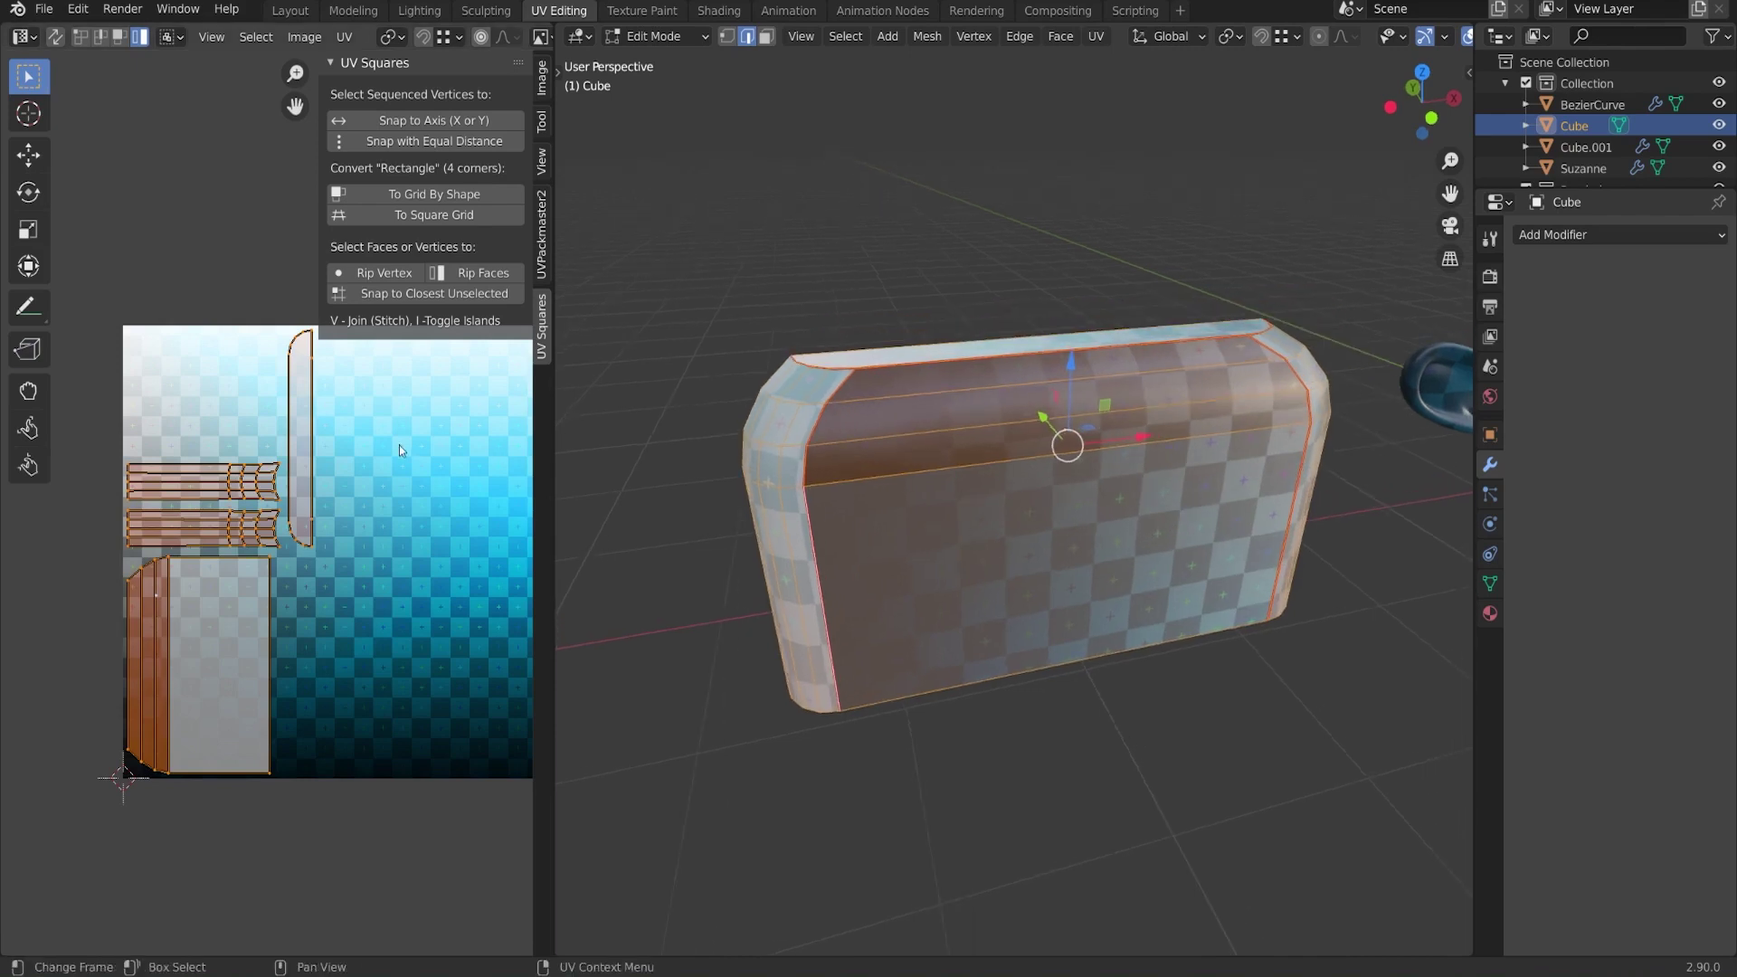
{"action": "left_click_drag", "start_coordinate": [552, 443], "coordinate": [751, 436]}
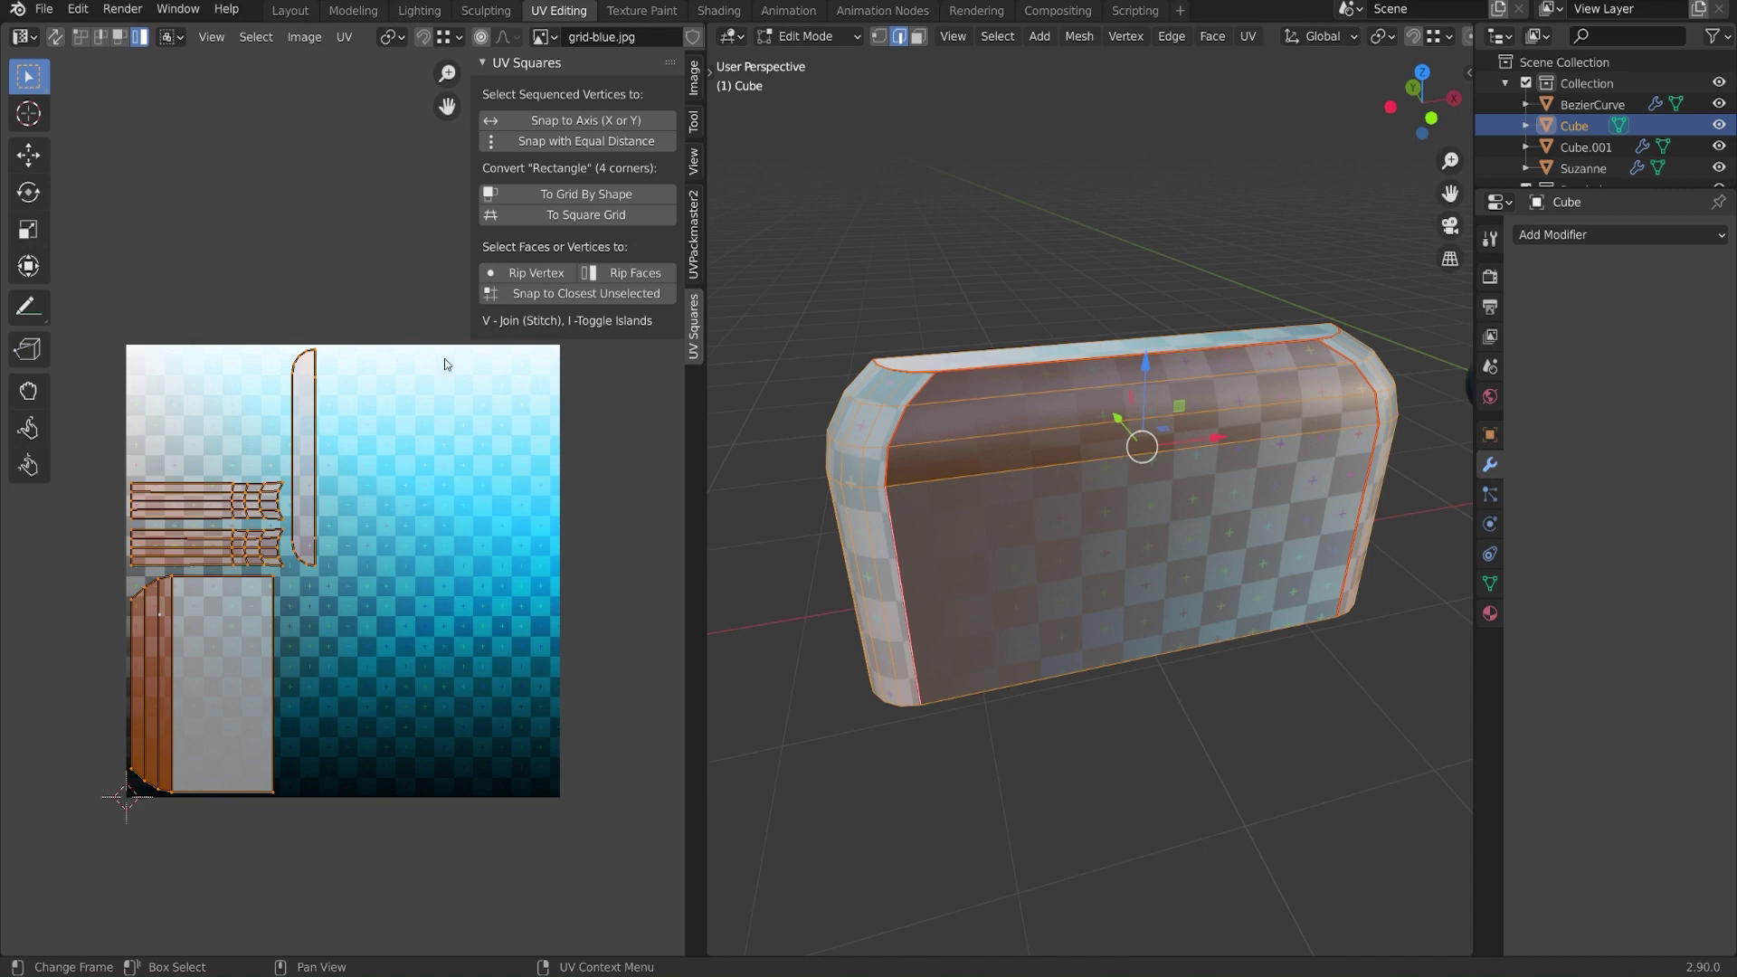
{"action": "left_click", "coordinate": [343, 37]}
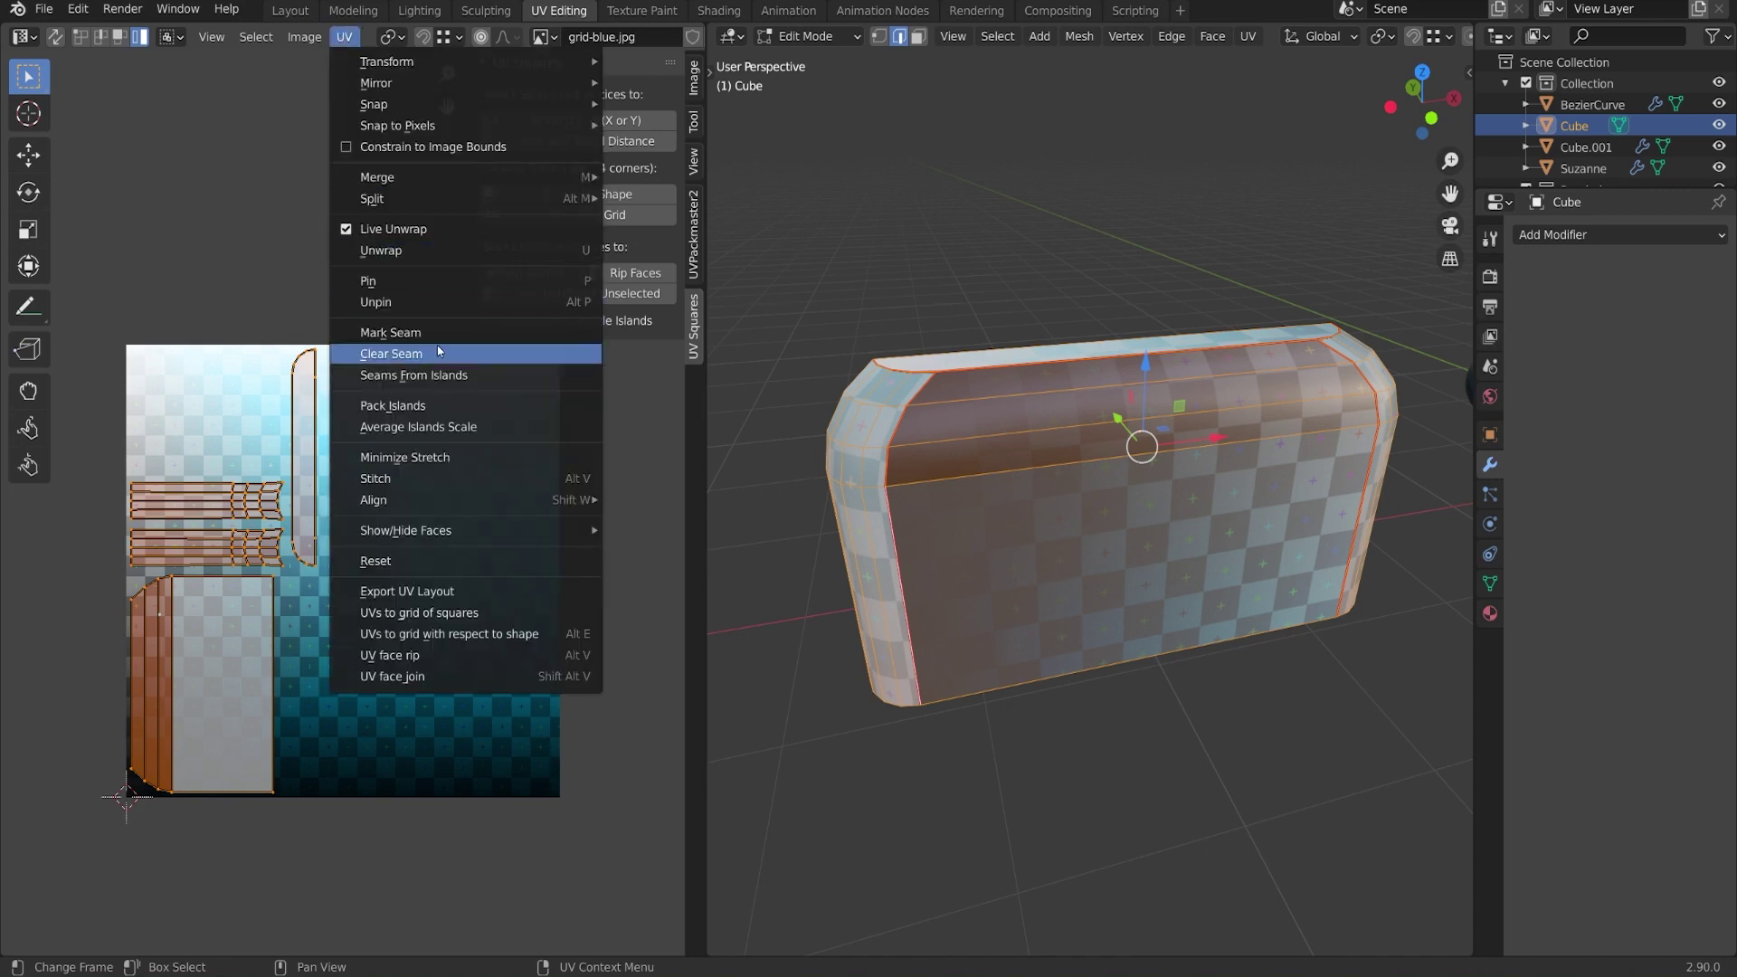
{"action": "left_click", "coordinate": [453, 426]}
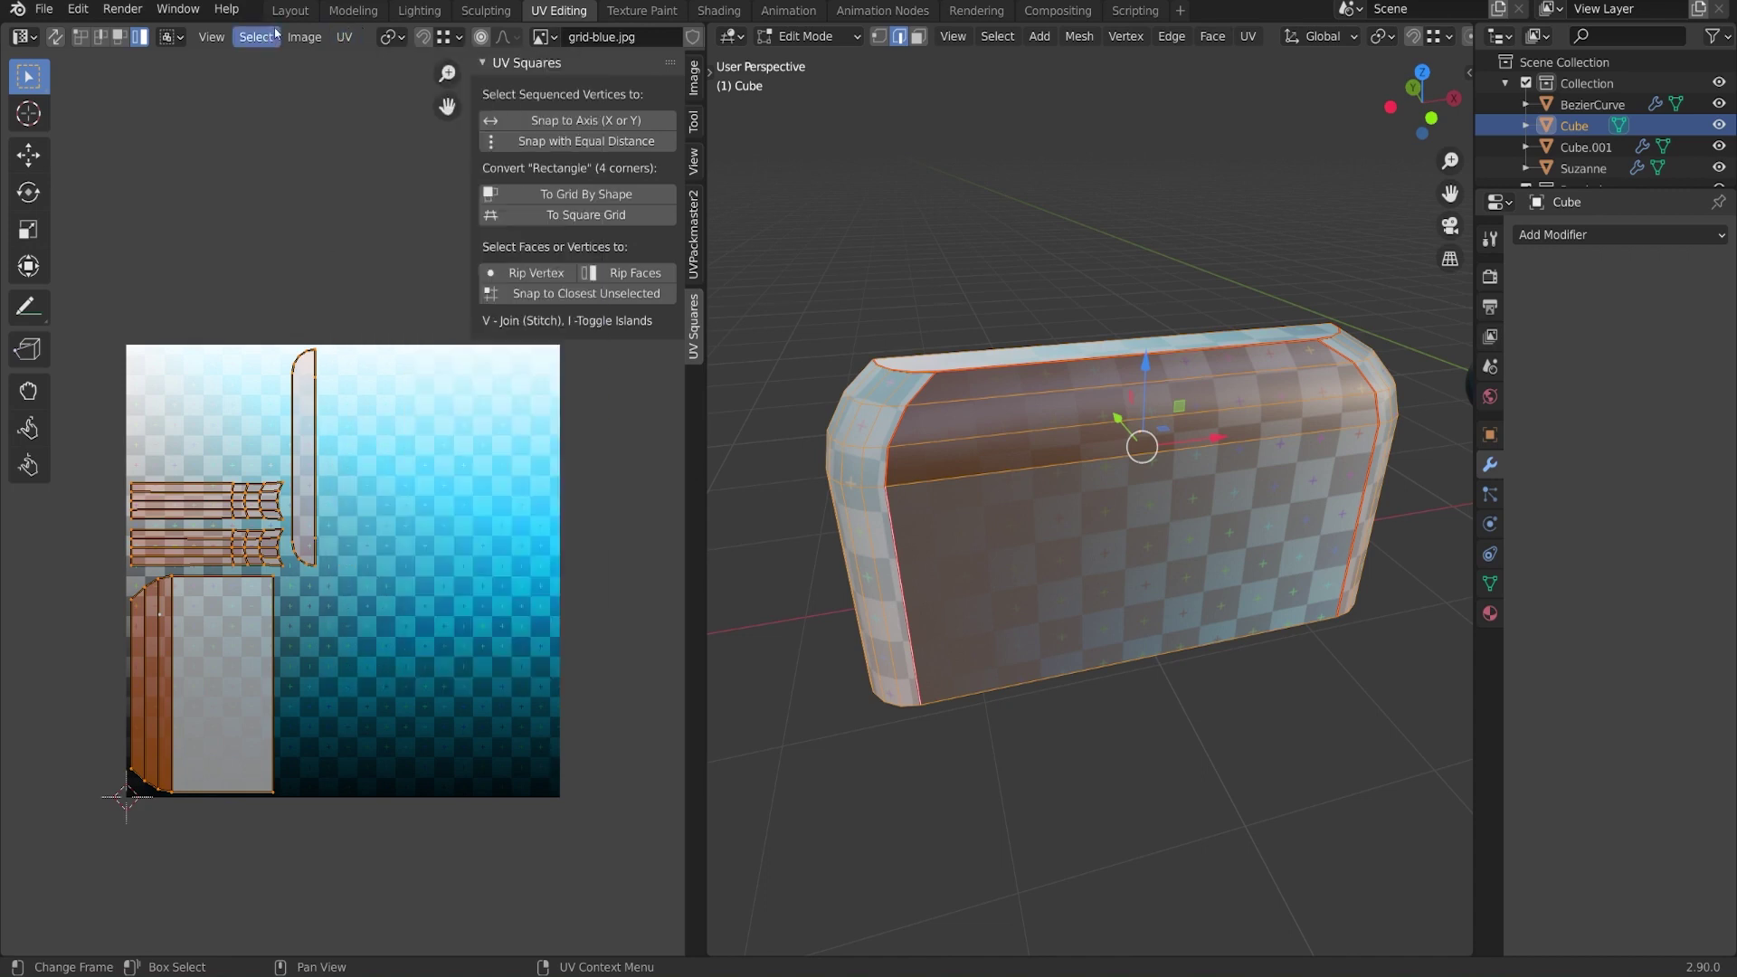
Pack the box's UV islands with Blender's Pack Islands, using rotation and a margin of 0.199
{"action": "left_click", "coordinate": [343, 37]}
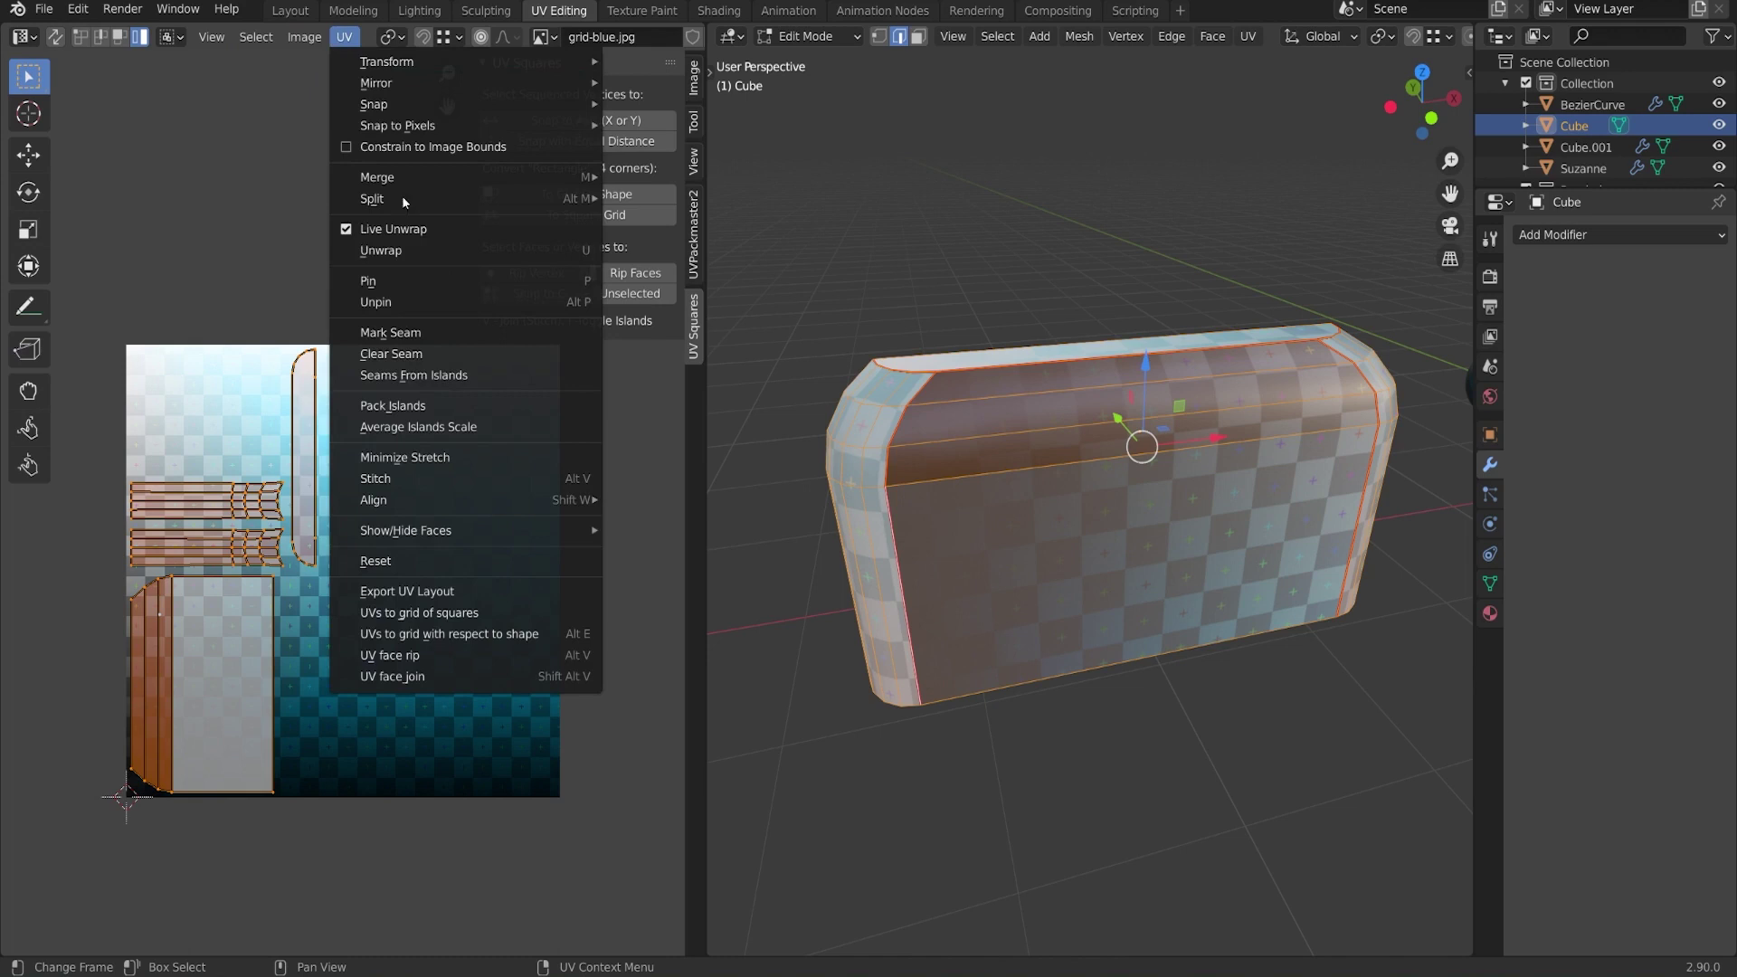
{"action": "left_click", "coordinate": [445, 405]}
{"action": "mouse_move", "coordinate": [295, 932]}
{"action": "left_mouse_down"}
{"action": "mouse_move", "coordinate": [263, 931]}
{"action": "mouse_move", "coordinate": [322, 931]}
{"action": "mouse_move", "coordinate": [307, 931]}
{"action": "left_mouse_up"}
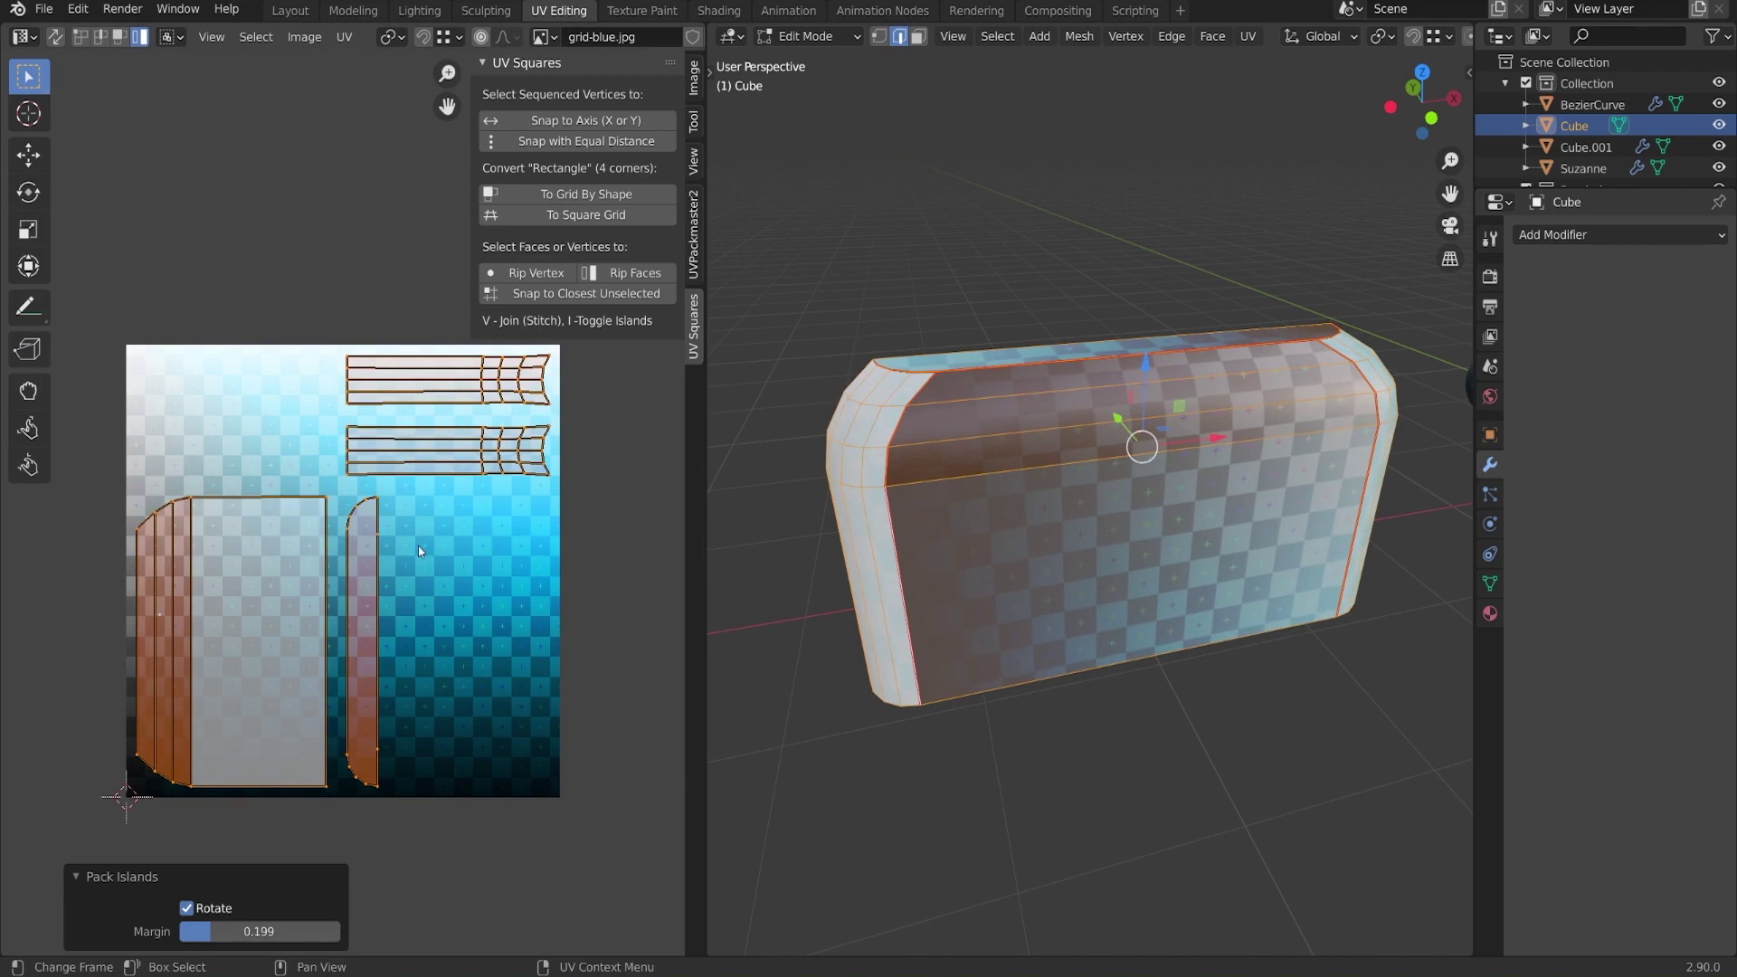
Show the UVPackmaster2 tools in the UV editor and pack the box's islands with a margin of 0.050
{"action": "left_click", "coordinate": [692, 268]}
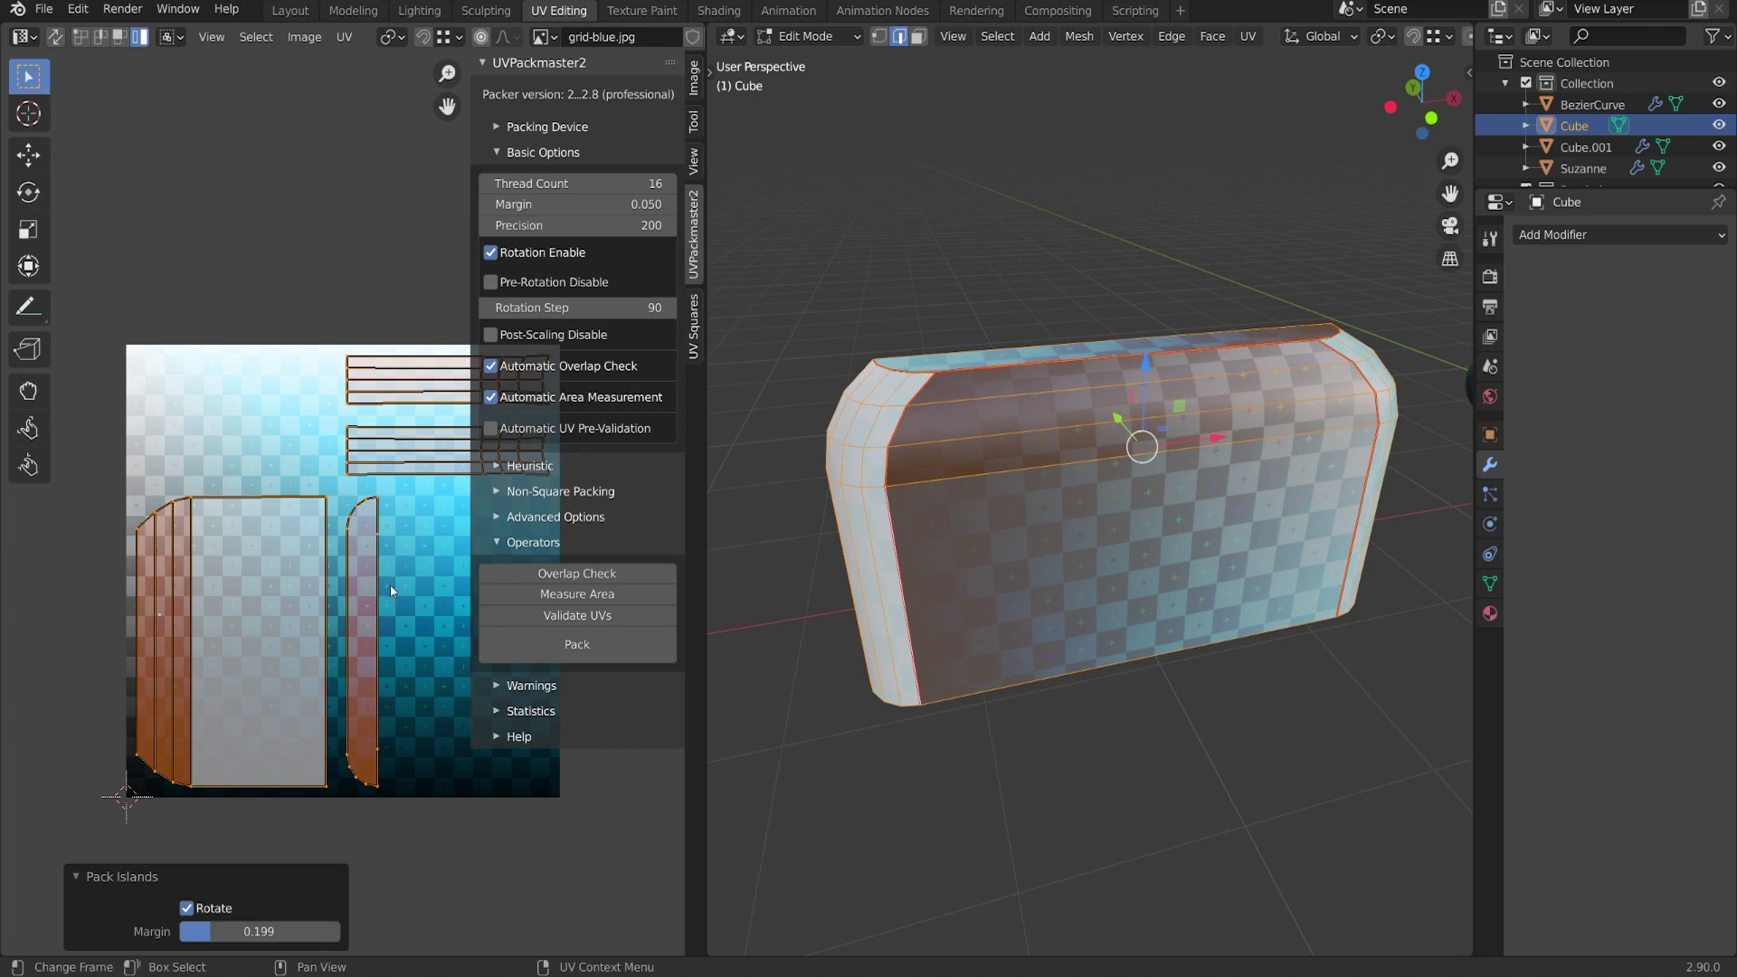
{"action": "middle_click_drag", "start_coordinate": [389, 584], "coordinate": [292, 413]}
{"action": "scroll", "coordinate": [305, 425], "scroll_direction": "down", "scroll_amount": 1}
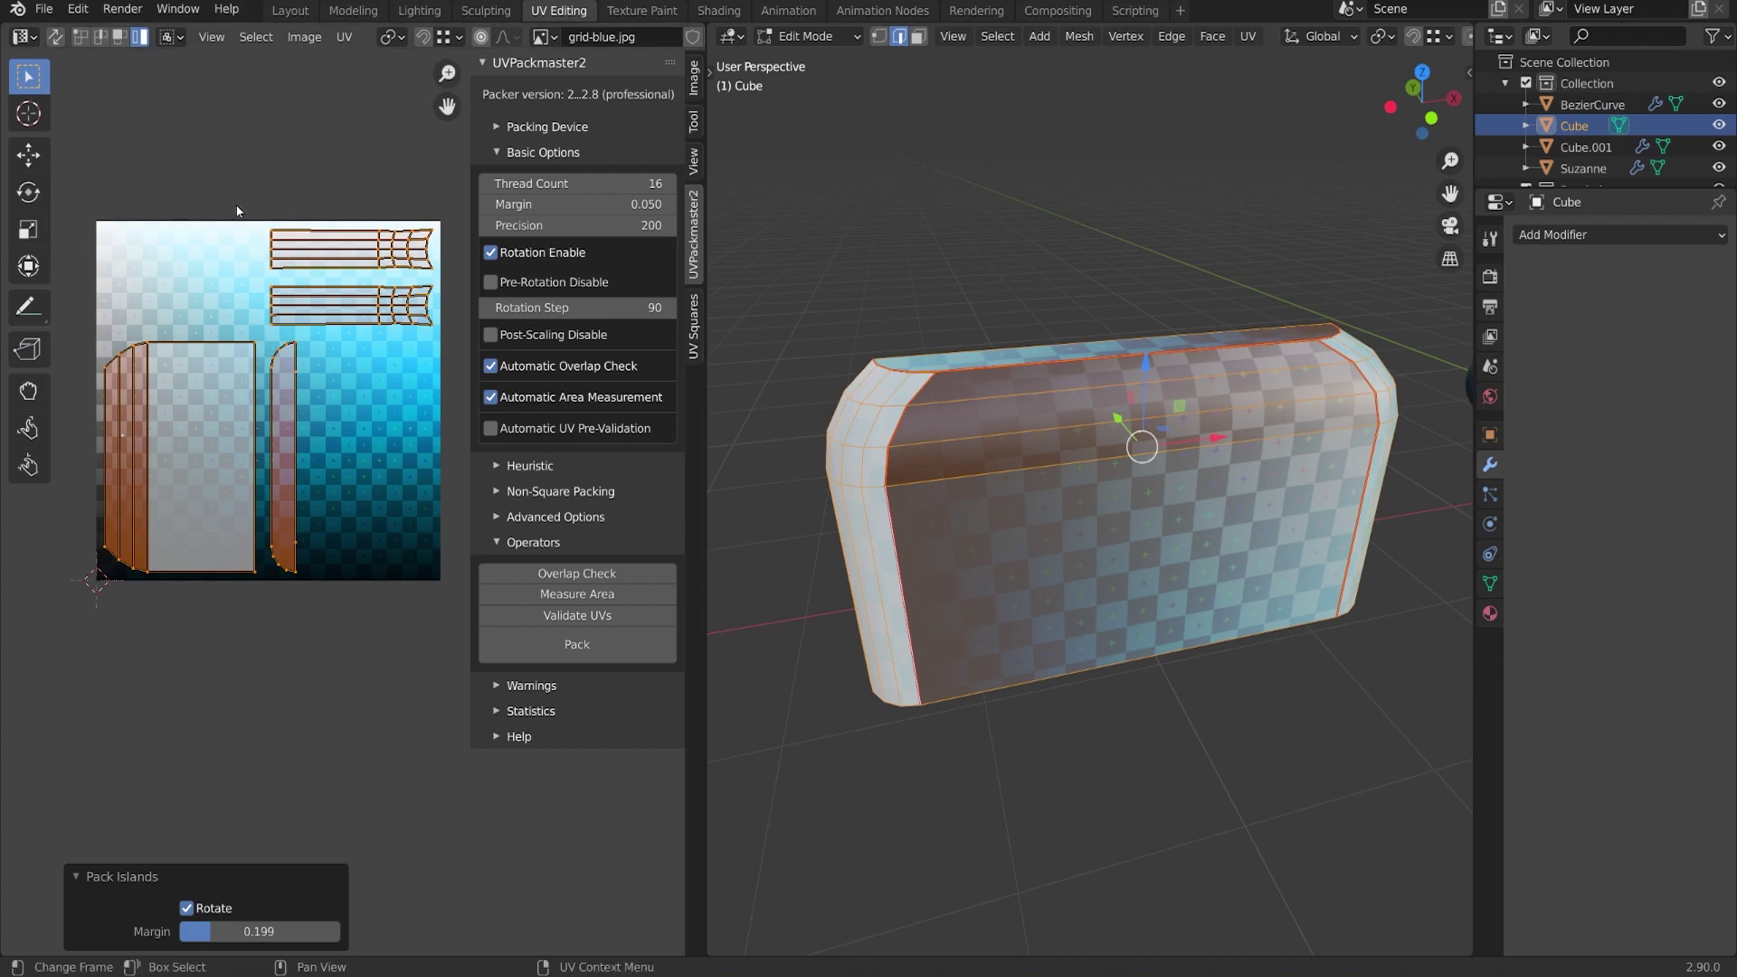
{"action": "left_click", "coordinate": [615, 646]}
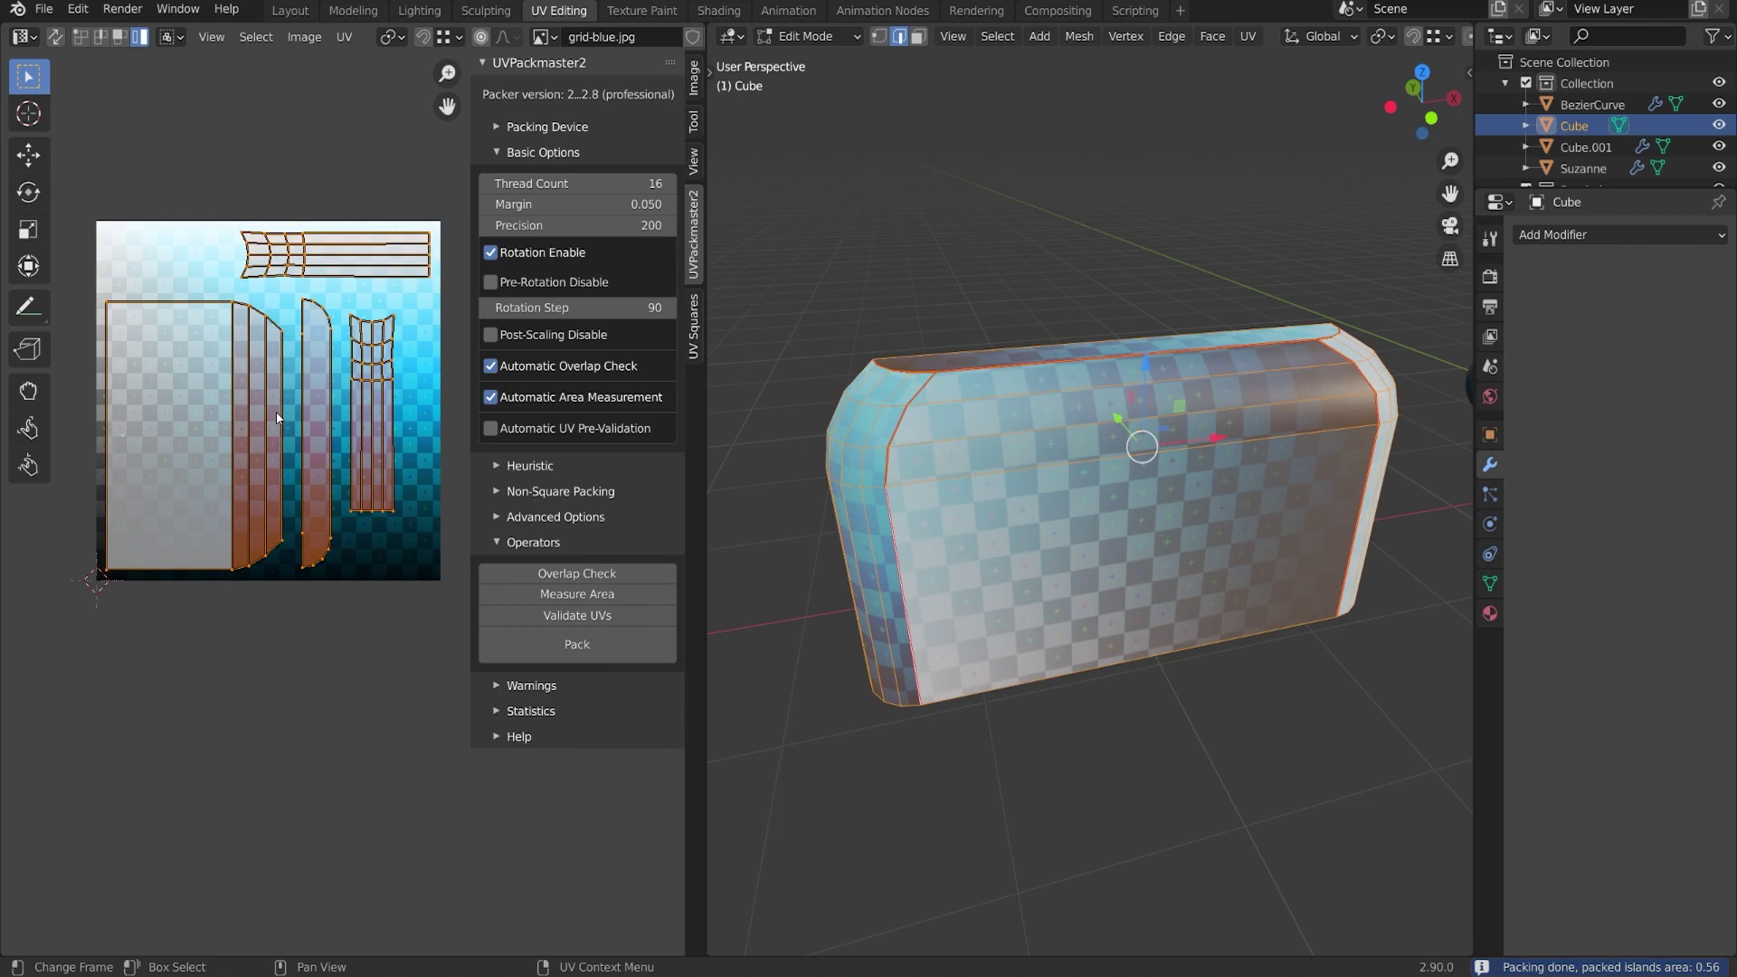
Set the UVPackmaster2 margin to 0.025 and repack the box's UV islands
{"action": "left_click", "coordinate": [602, 208]}
{"action": "type", "text": "0.025"}
{"action": "key", "text": "Return"}
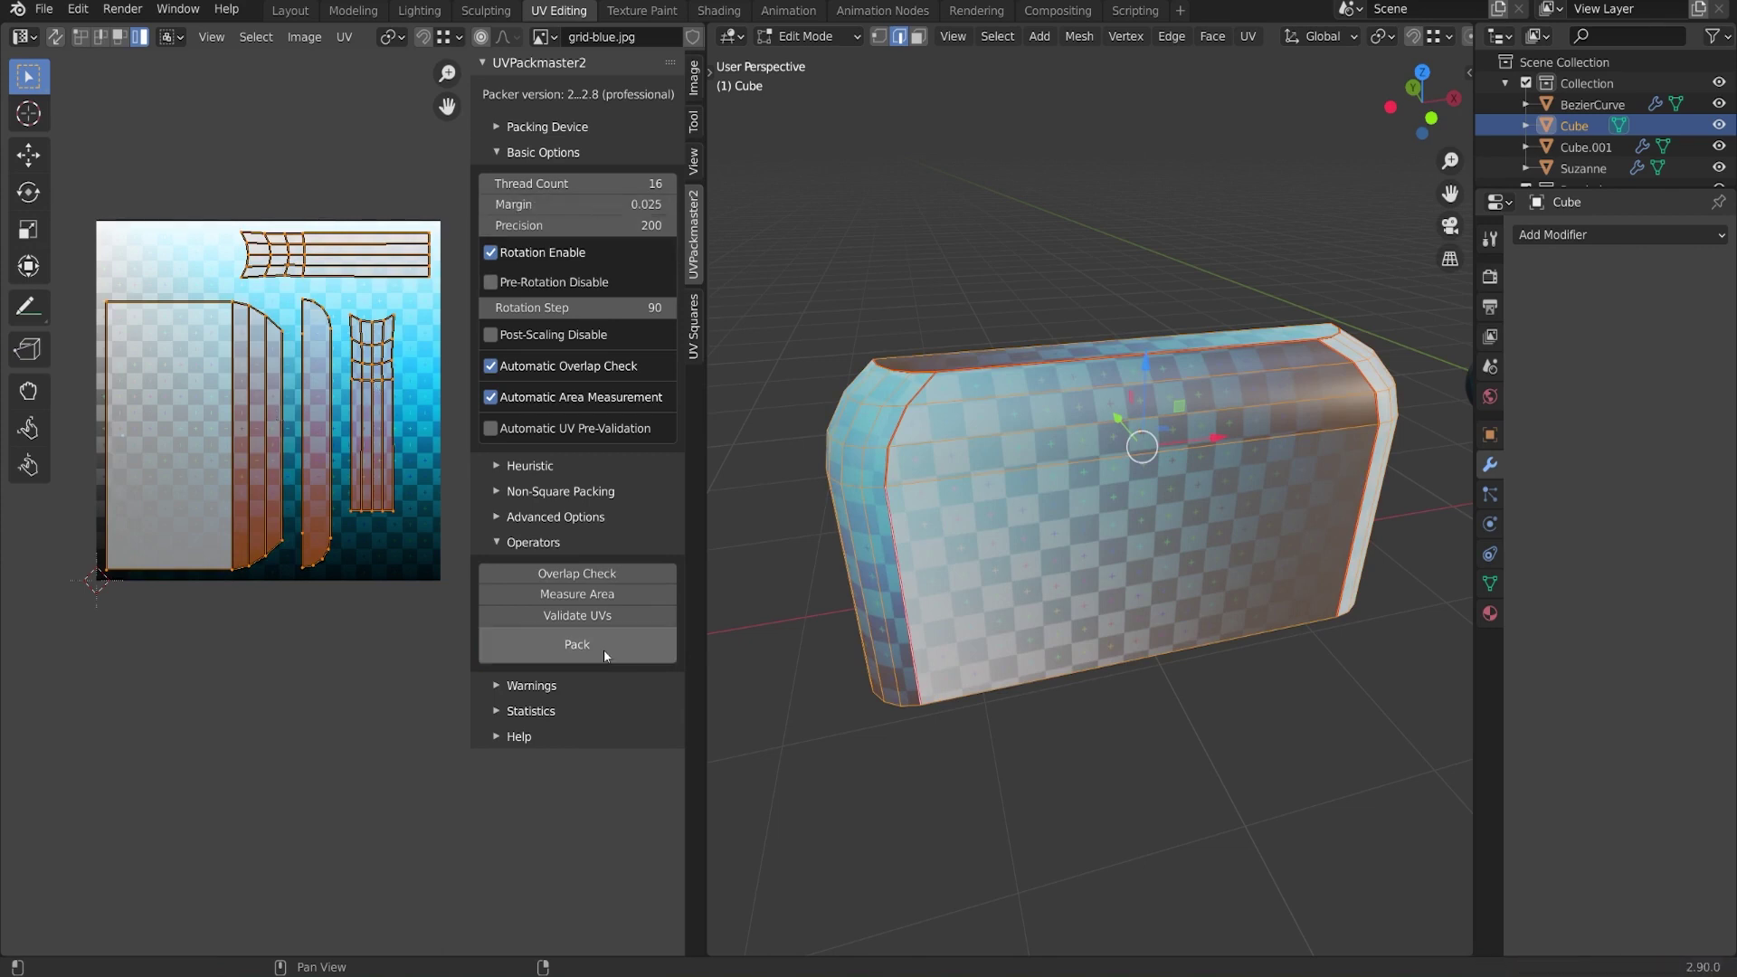
{"action": "left_click", "coordinate": [604, 650]}
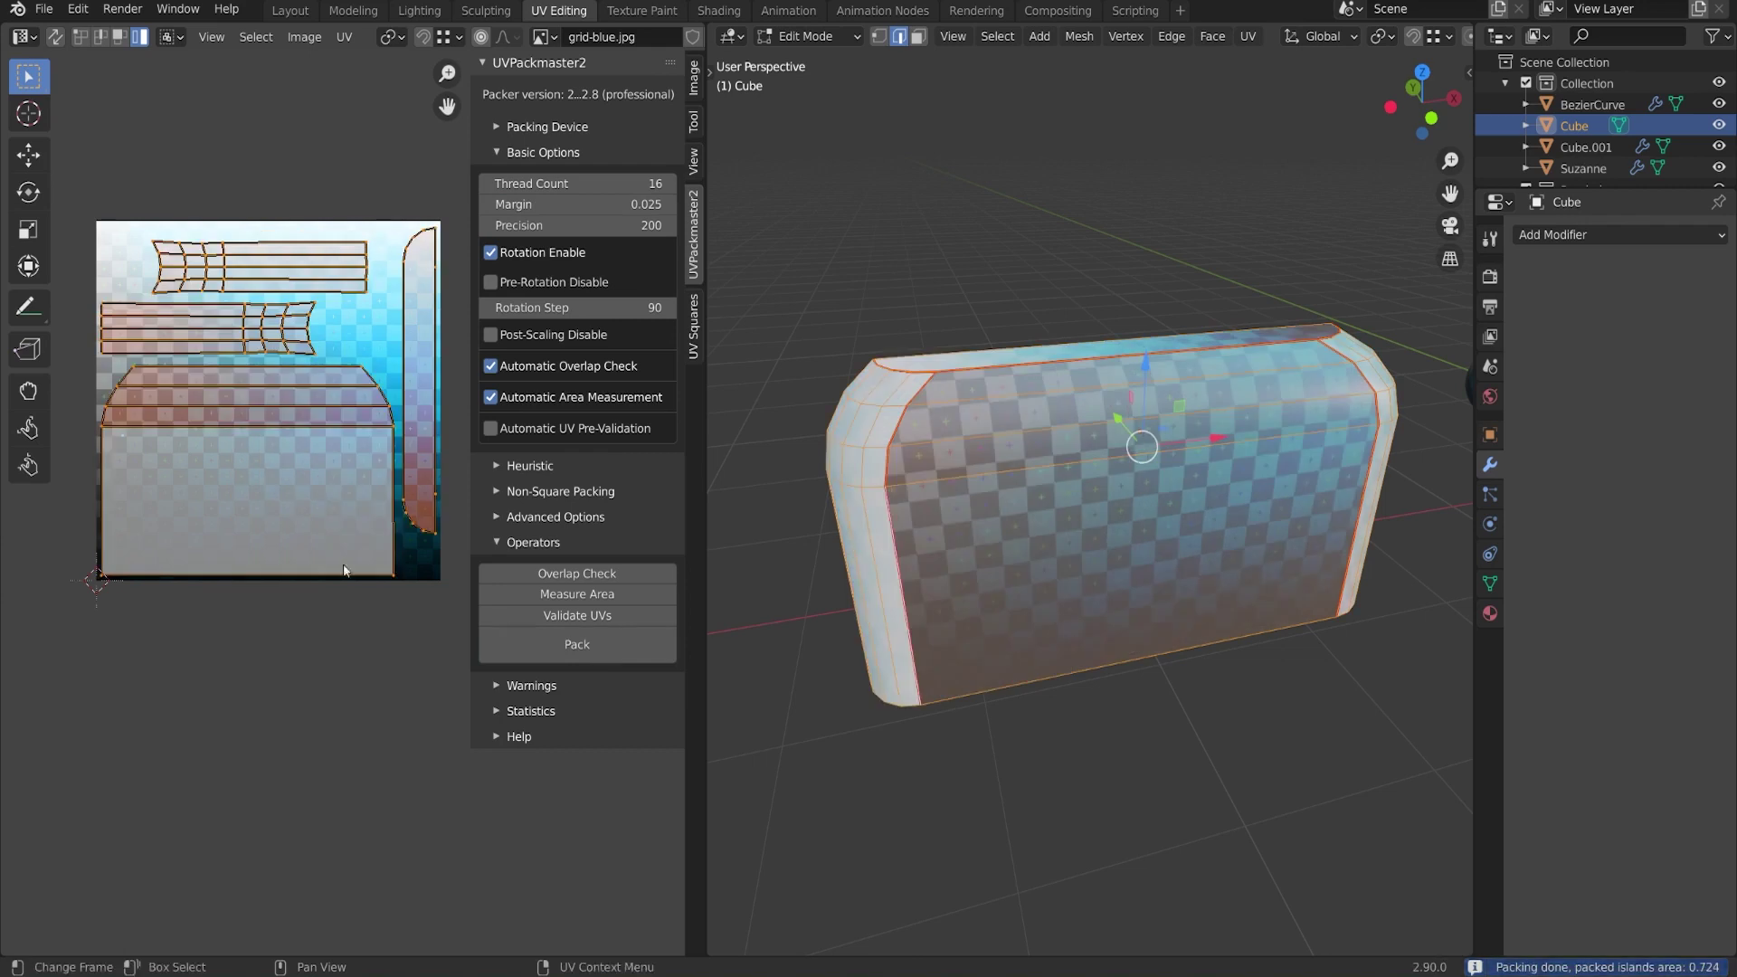
{"action": "middle_click_drag", "start_coordinate": [311, 468], "coordinate": [313, 470]}
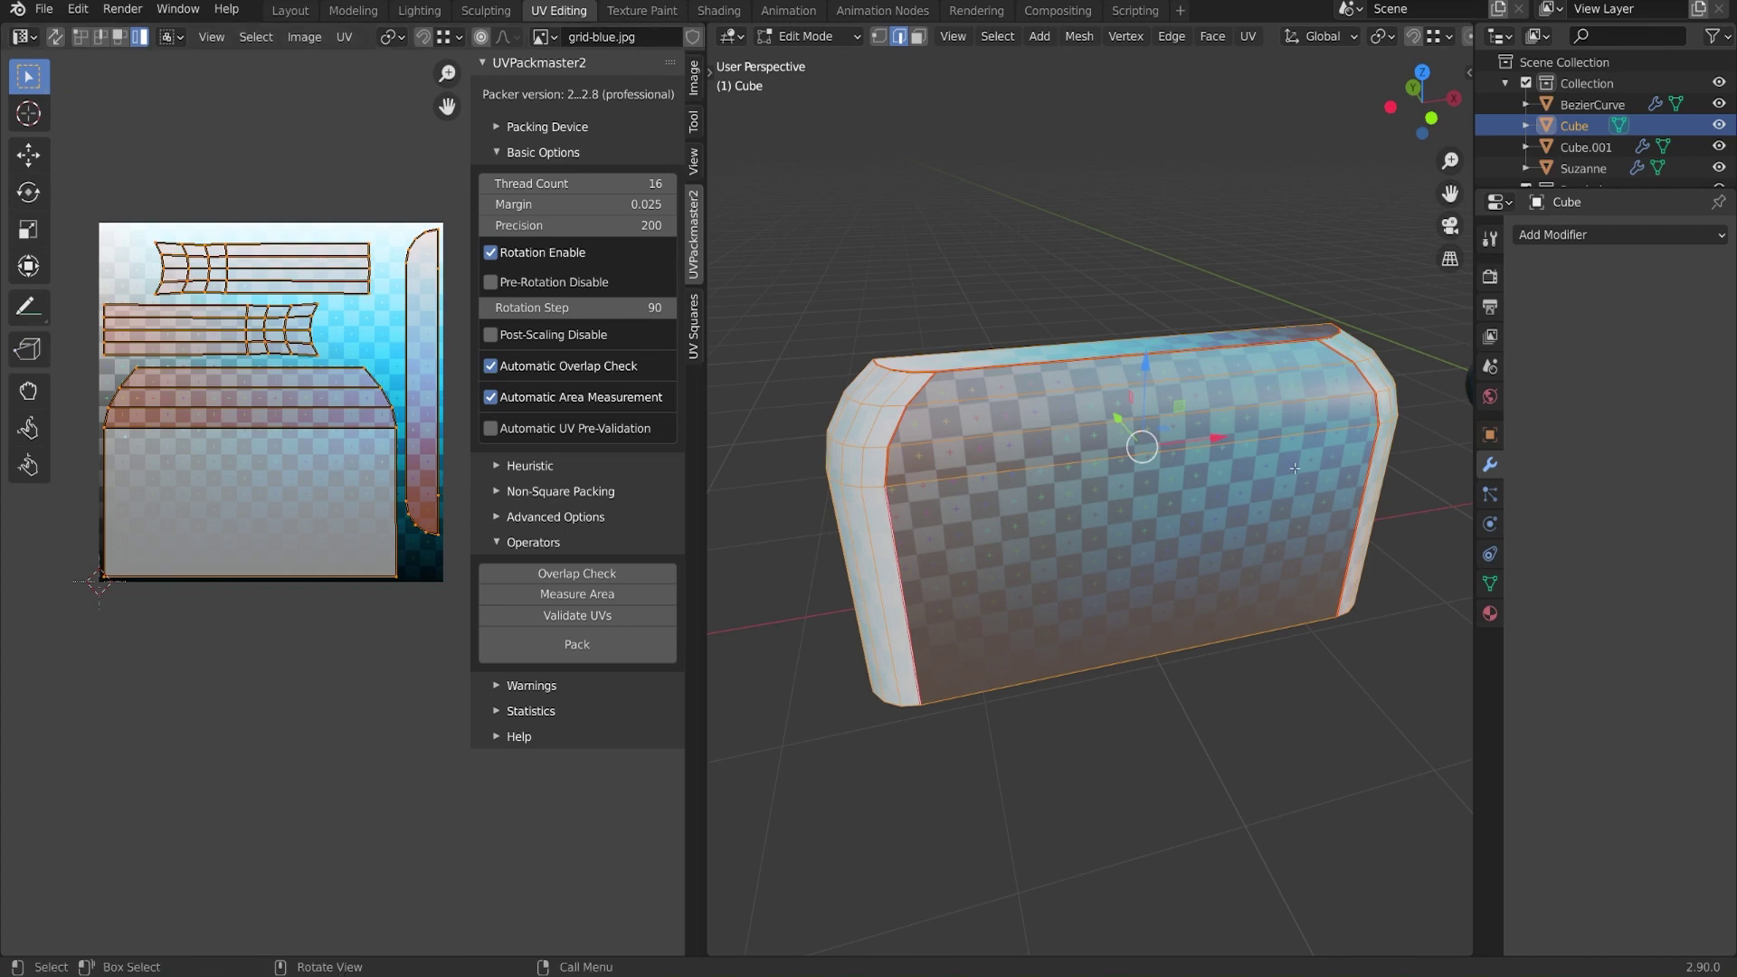
Leave the box's Edit Mode and open the Suzanne monkey head in Edit Mode
{"action": "key", "text": "Tab"}
{"action": "scroll", "coordinate": [1109, 491], "scroll_direction": "down", "scroll_amount": 4}
{"action": "middle_click_drag", "start_coordinate": [1263, 480], "coordinate": [914, 534], "text": "shift"}
{"action": "scroll", "coordinate": [1079, 508], "scroll_direction": "up", "scroll_amount": 2}
{"action": "left_click", "coordinate": [1085, 512]}
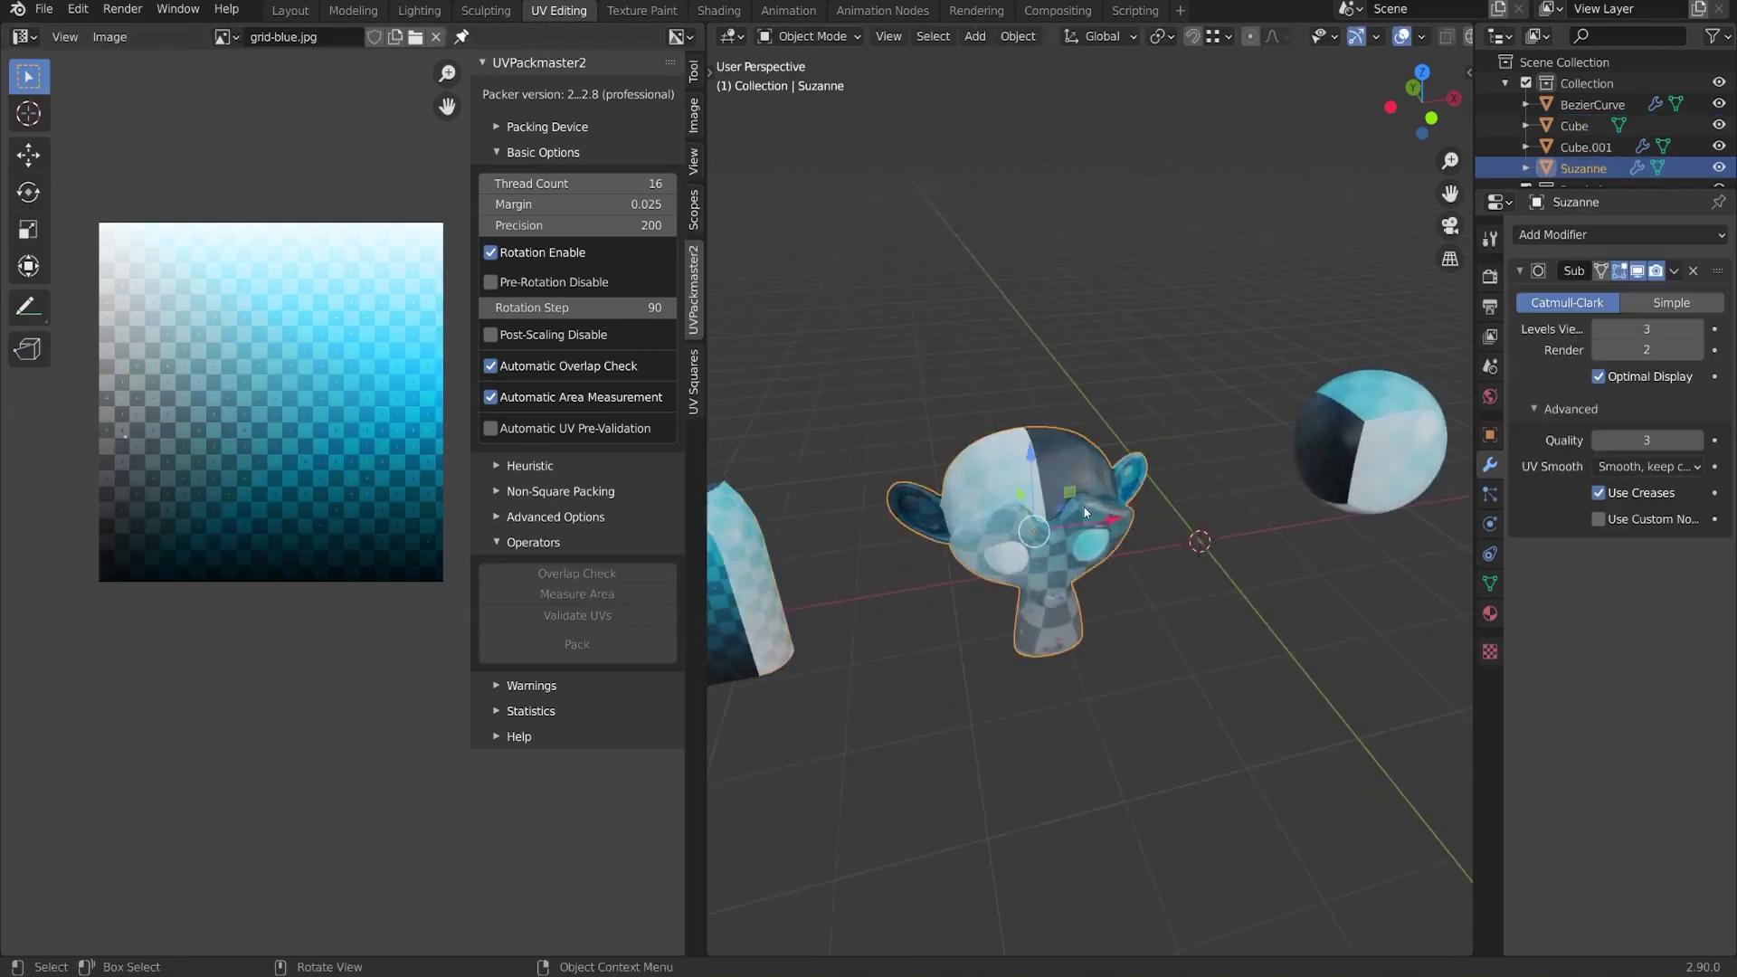
{"action": "middle_click_drag", "start_coordinate": [1030, 601], "coordinate": [1091, 504], "text": "shift"}
{"action": "key", "text": "Tab"}
{"action": "middle_click_drag", "start_coordinate": [1303, 493], "coordinate": [1290, 541], "text": "shift"}
{"action": "scroll", "coordinate": [1188, 511], "scroll_direction": "up", "scroll_amount": 2}
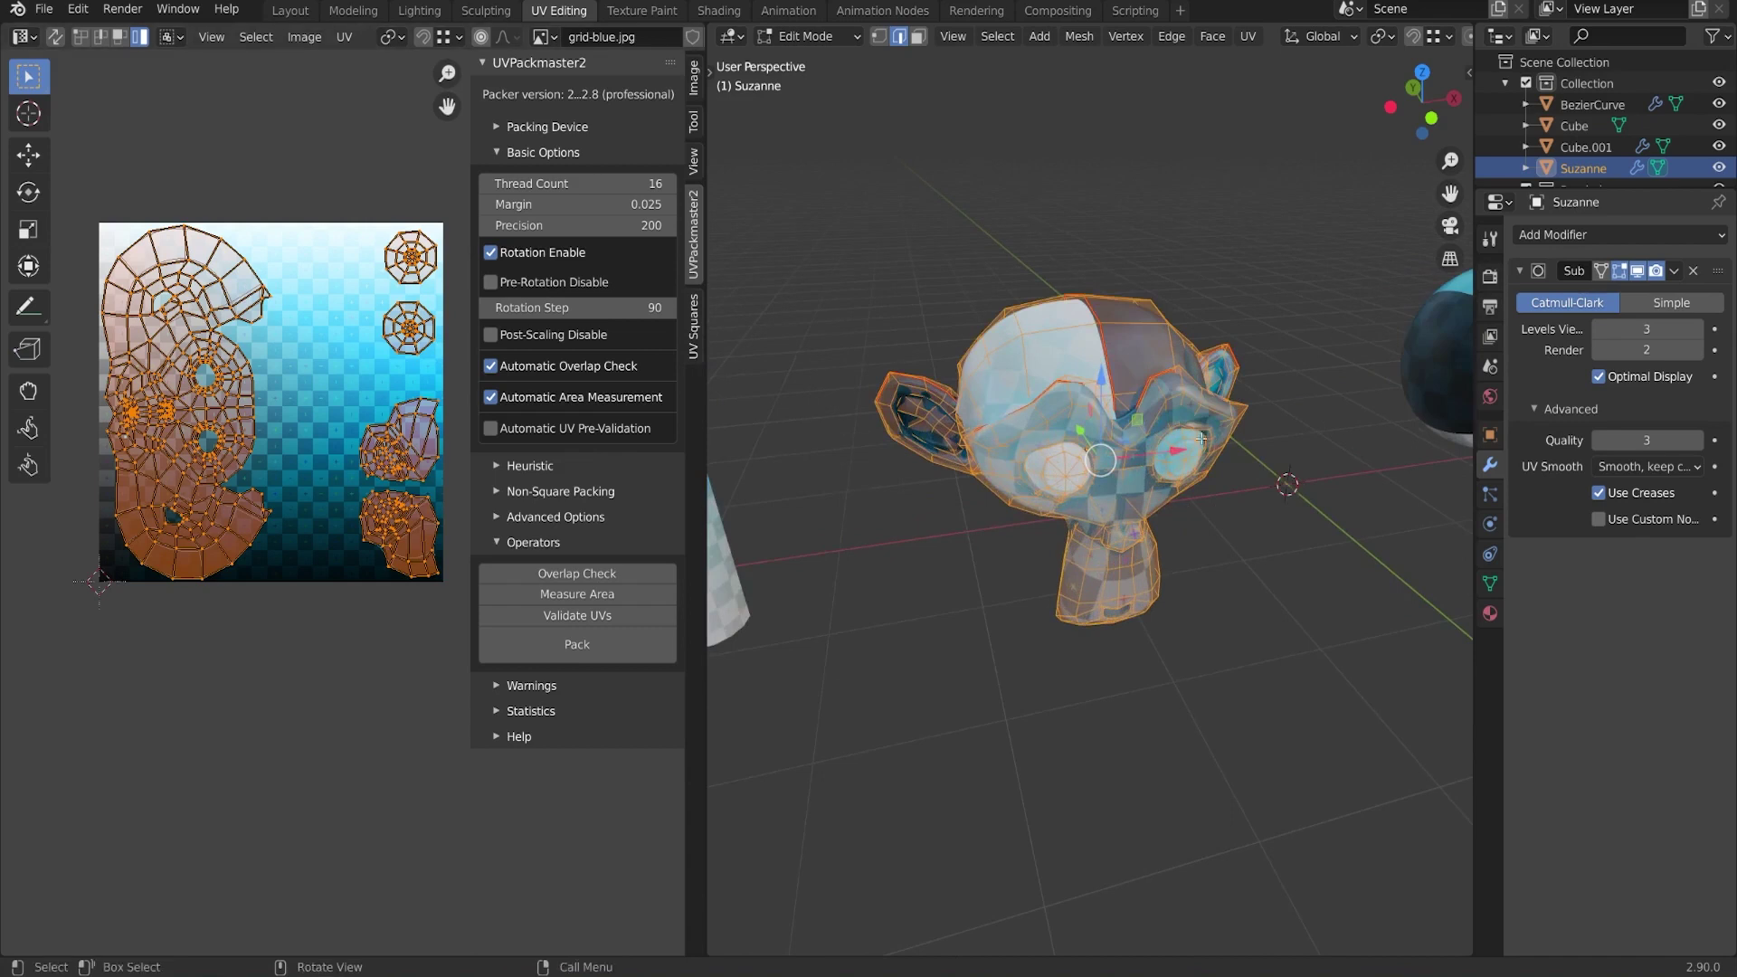
Pack the monkey head's existing UV islands with UVPackmaster2
{"action": "left_click", "coordinate": [600, 647]}
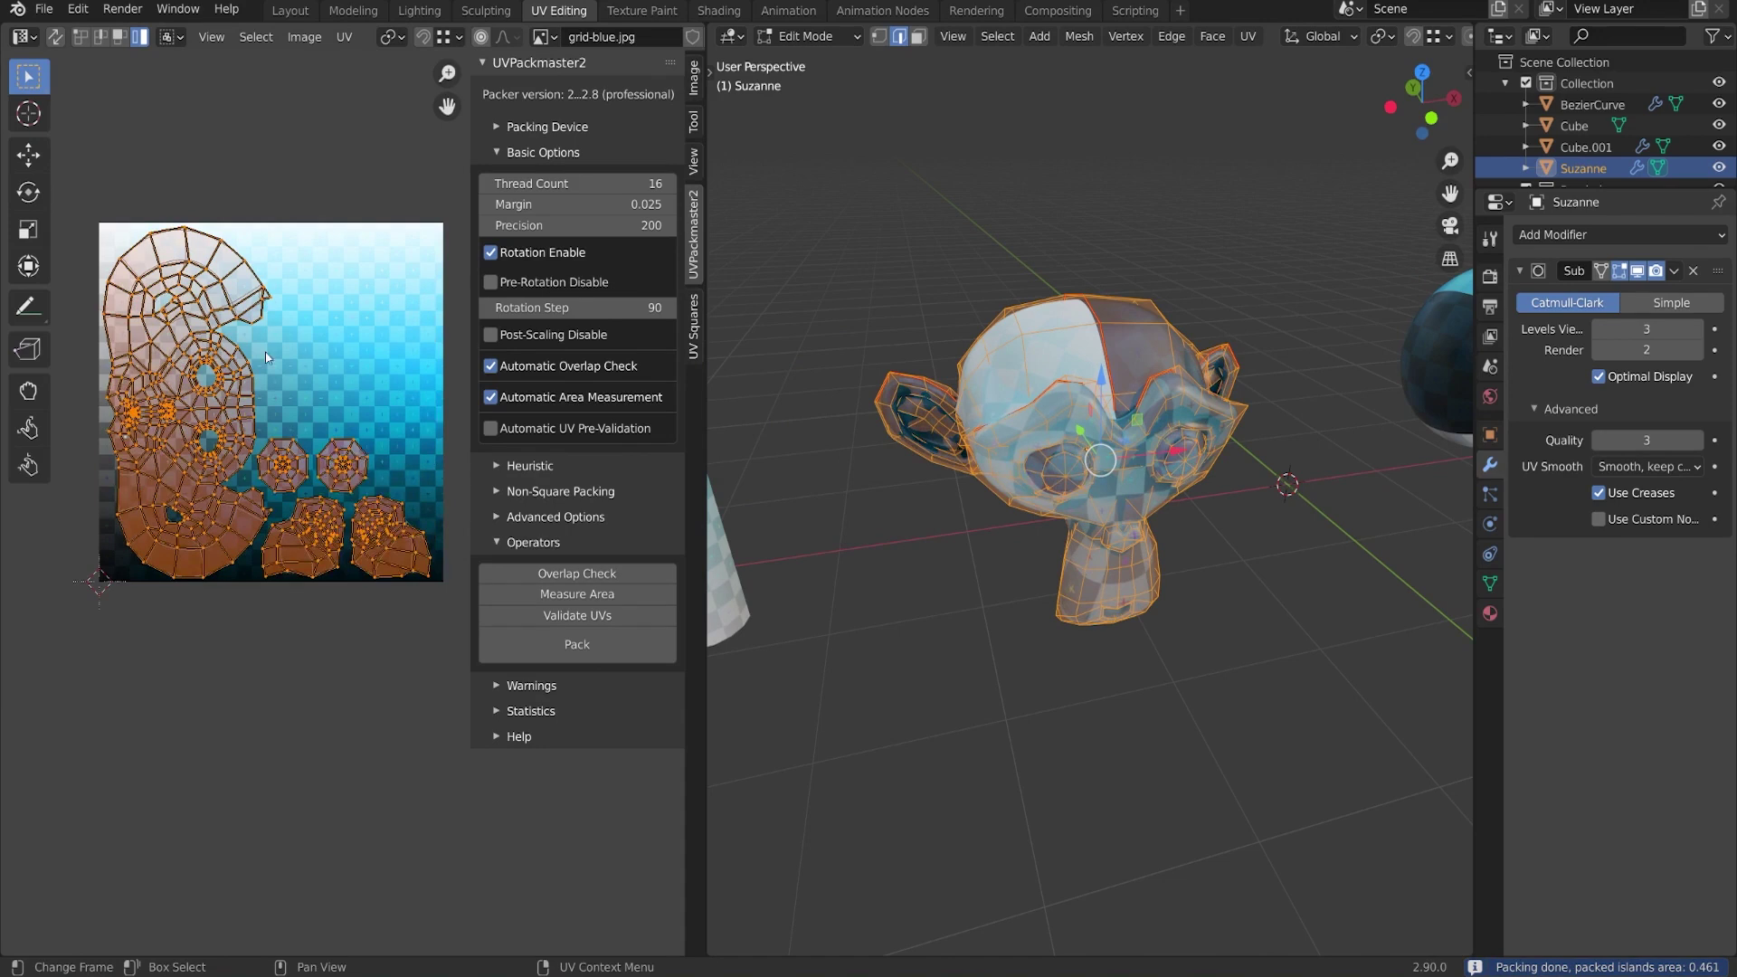
{"action": "middle_click_drag", "start_coordinate": [235, 362], "coordinate": [249, 368]}
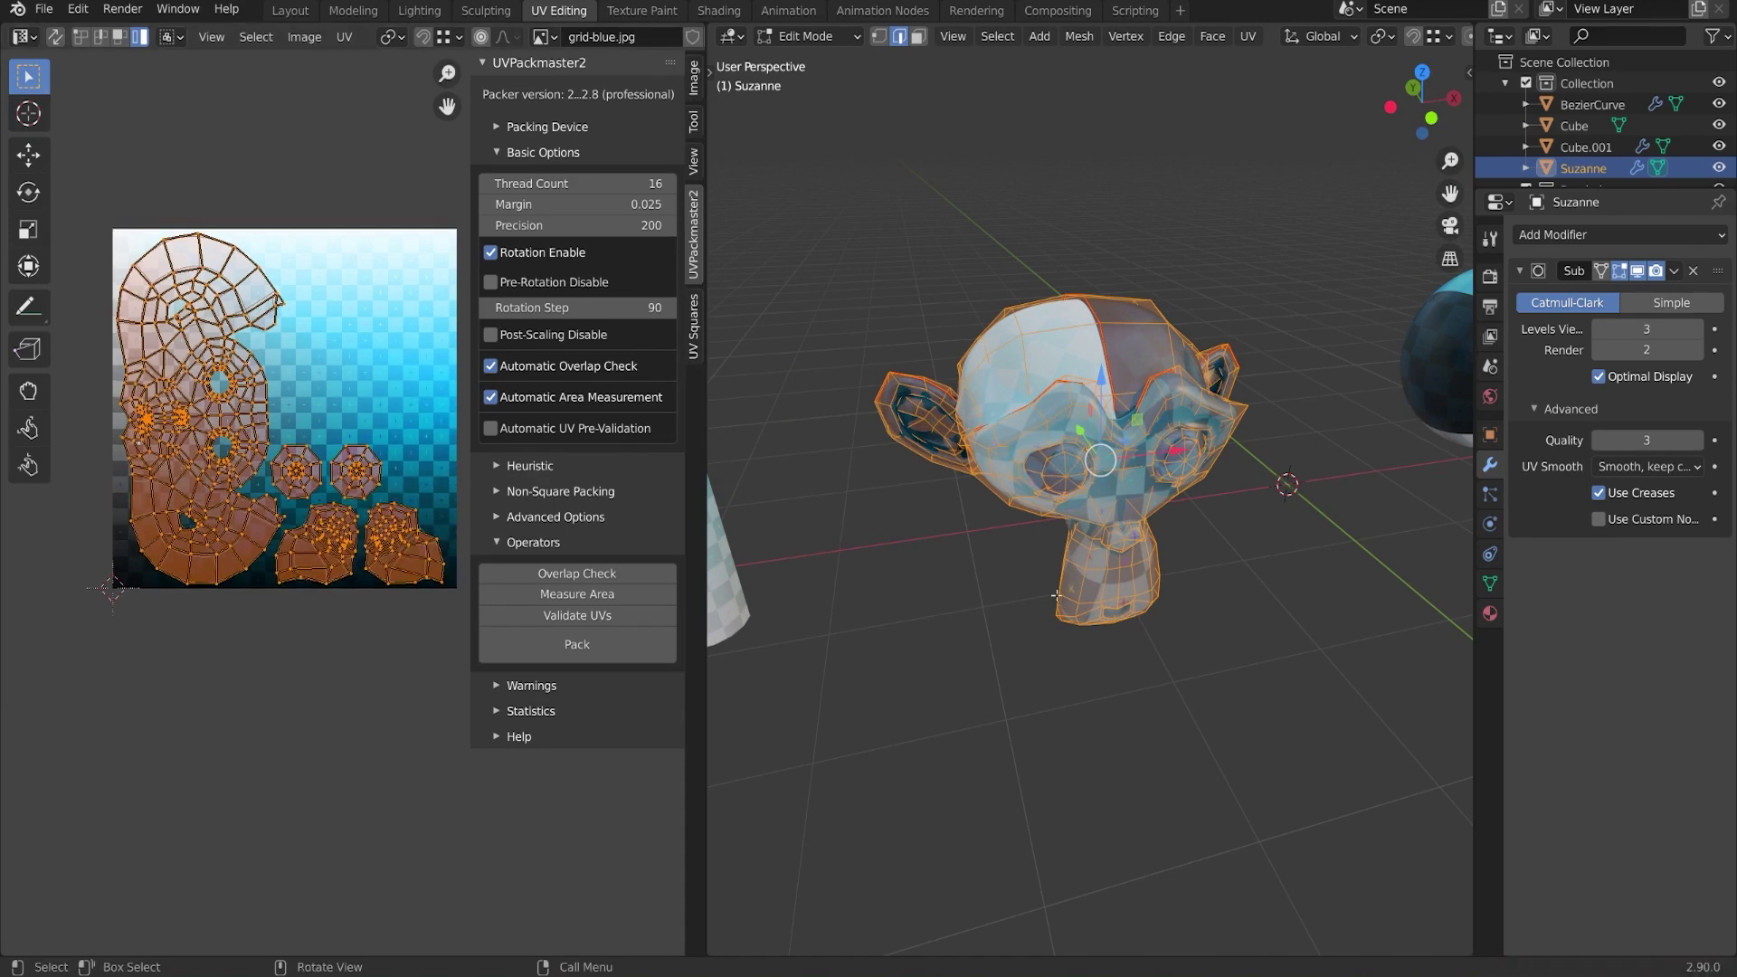
Unwrap the monkey head with Smart UV Project and set the angle limit to 85
{"action": "middle_click_drag", "start_coordinate": [1144, 518], "coordinate": [1221, 503]}
{"action": "key", "text": "u"}
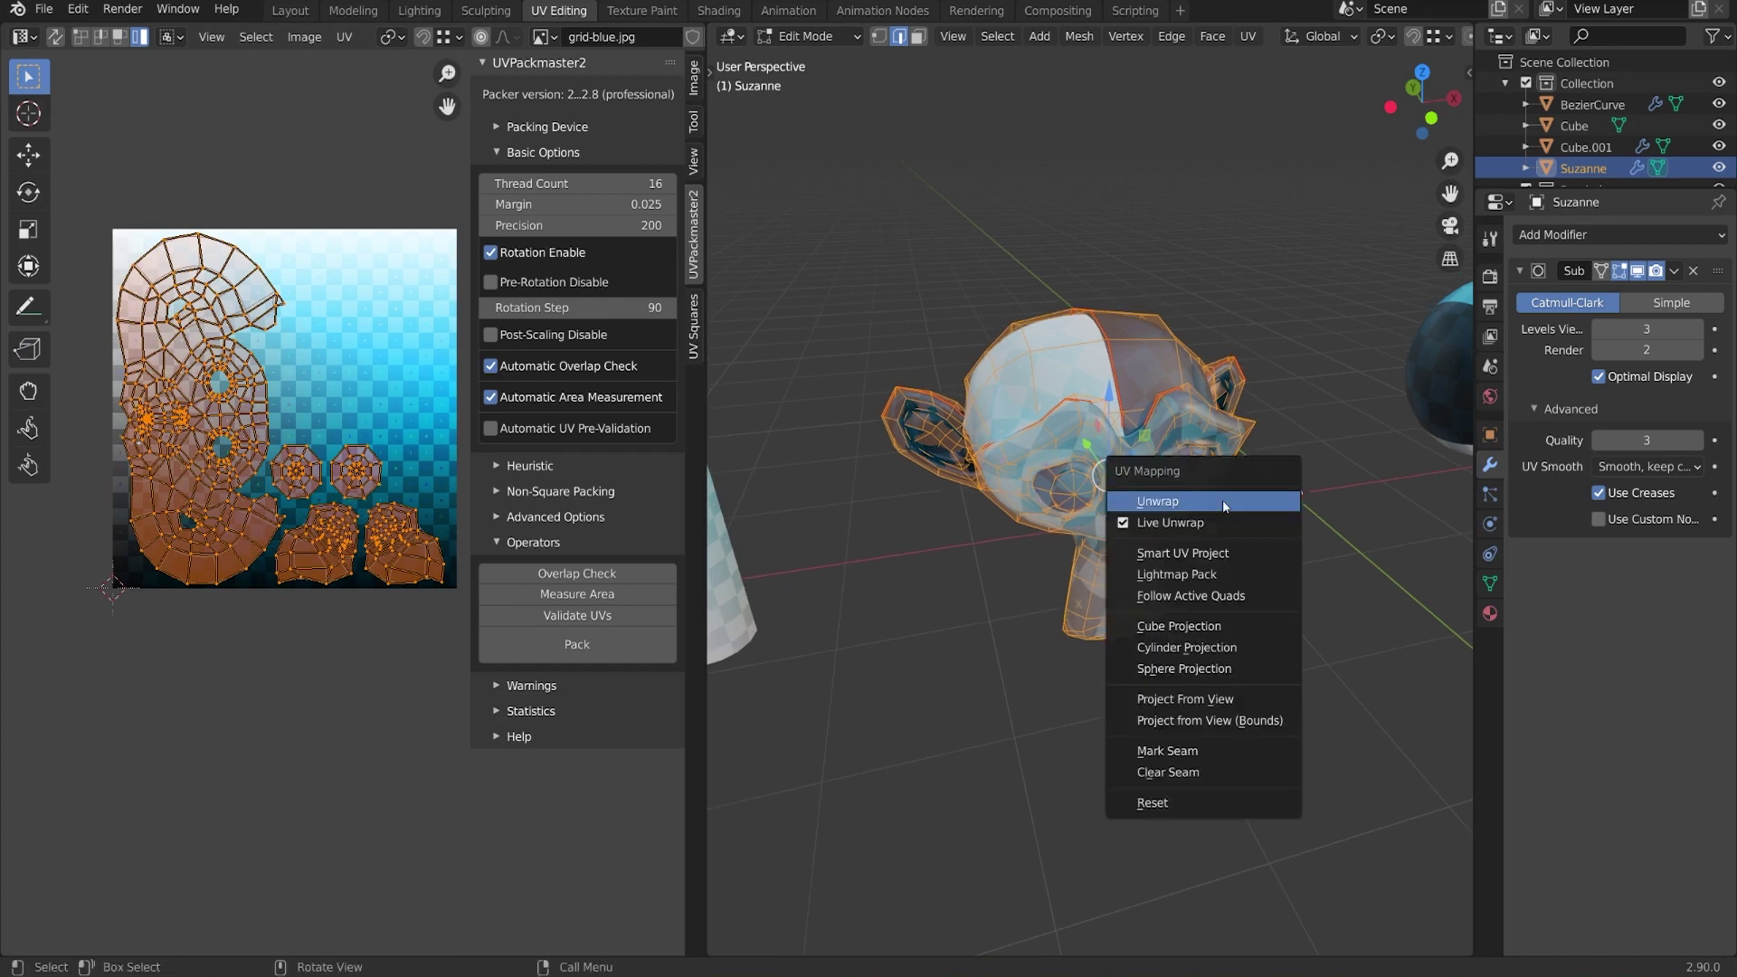
{"action": "left_click", "coordinate": [1218, 552]}
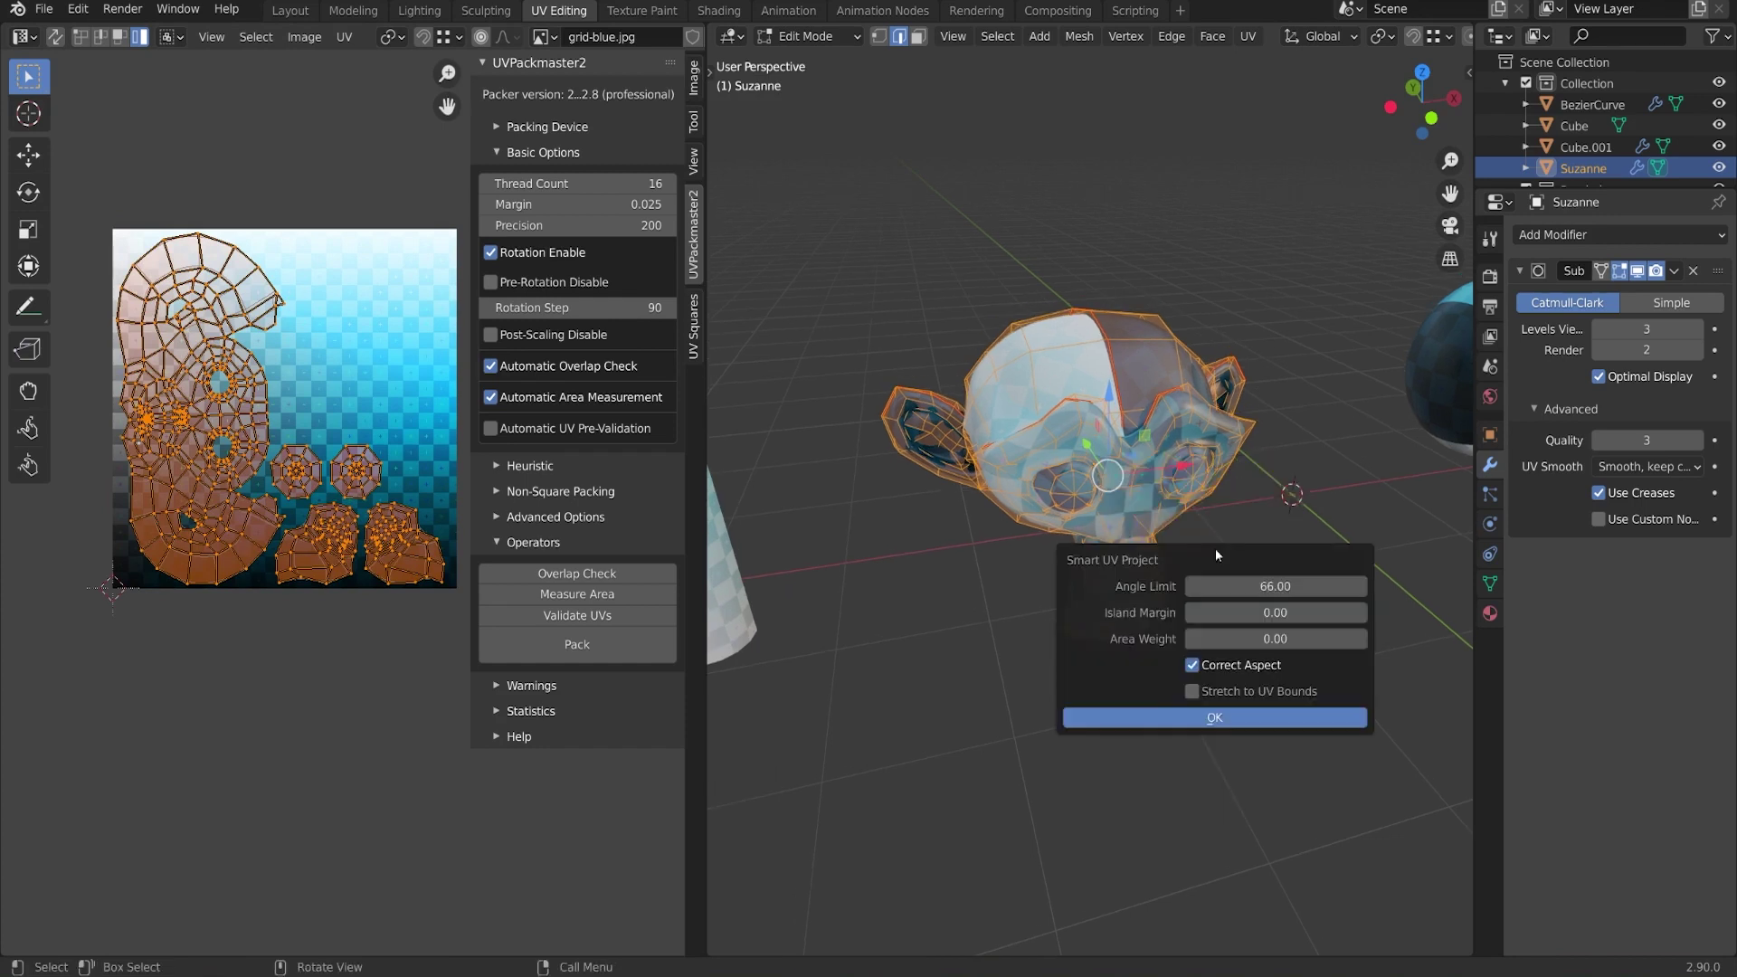
{"action": "left_click", "coordinate": [1226, 718]}
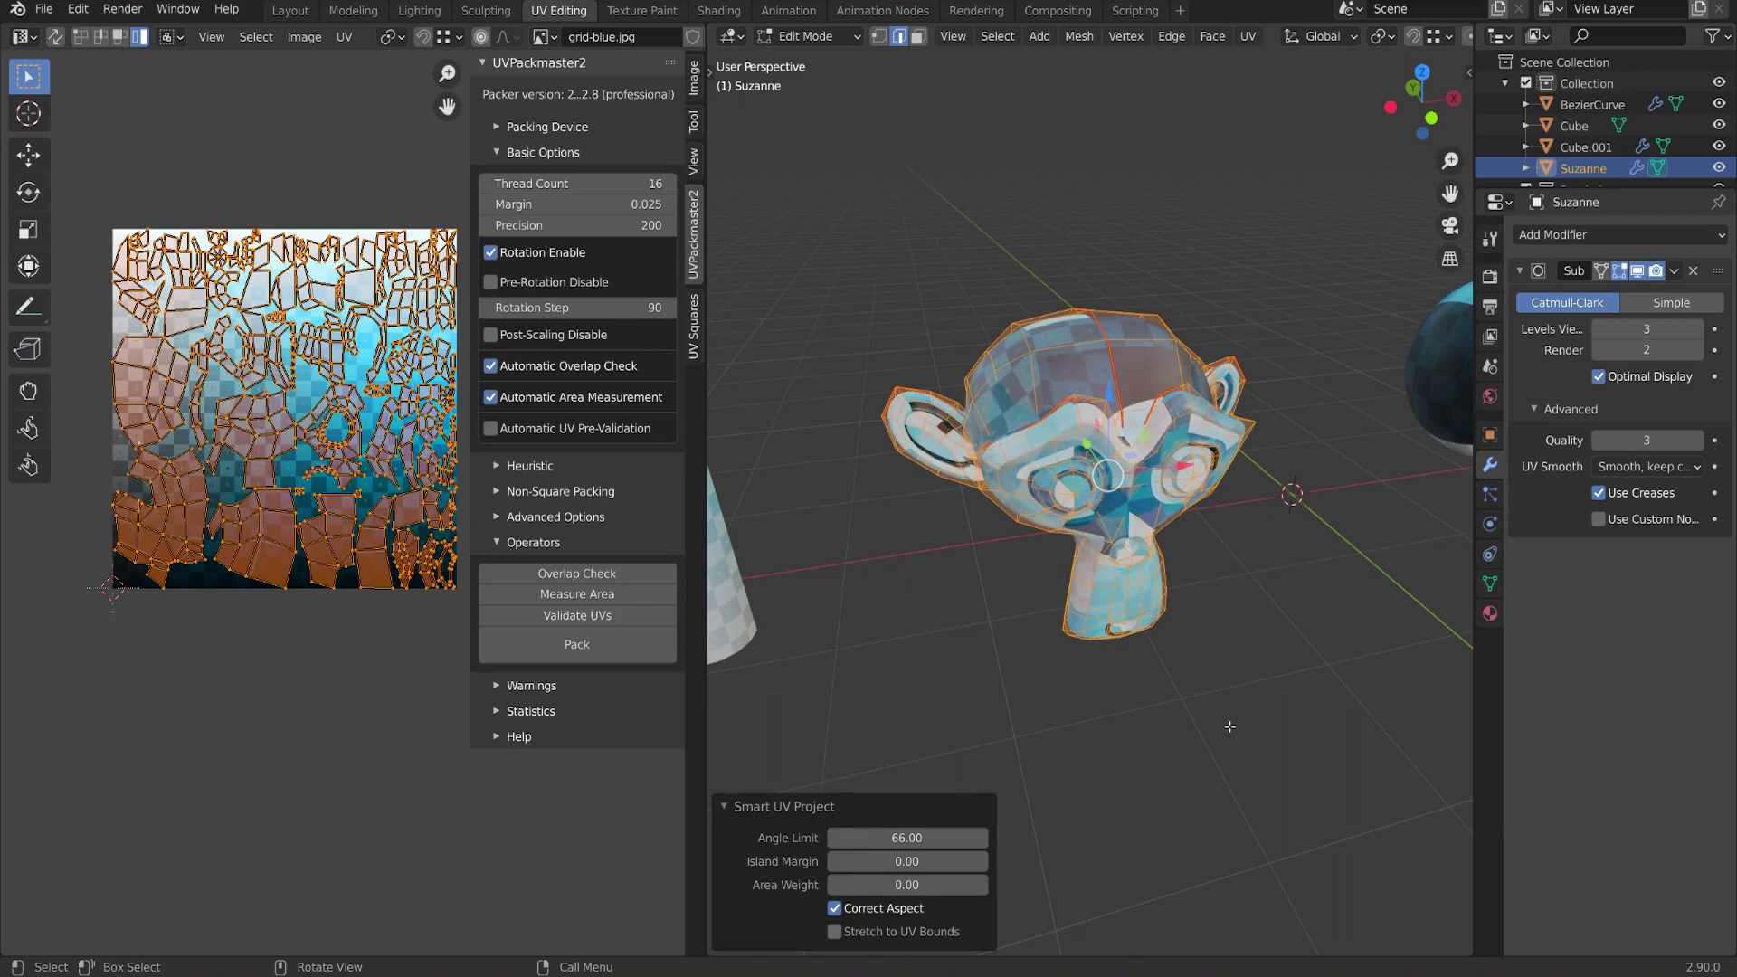
{"action": "left_click", "coordinate": [924, 840]}
{"action": "type", "text": "5"}
{"action": "key", "text": "Return"}
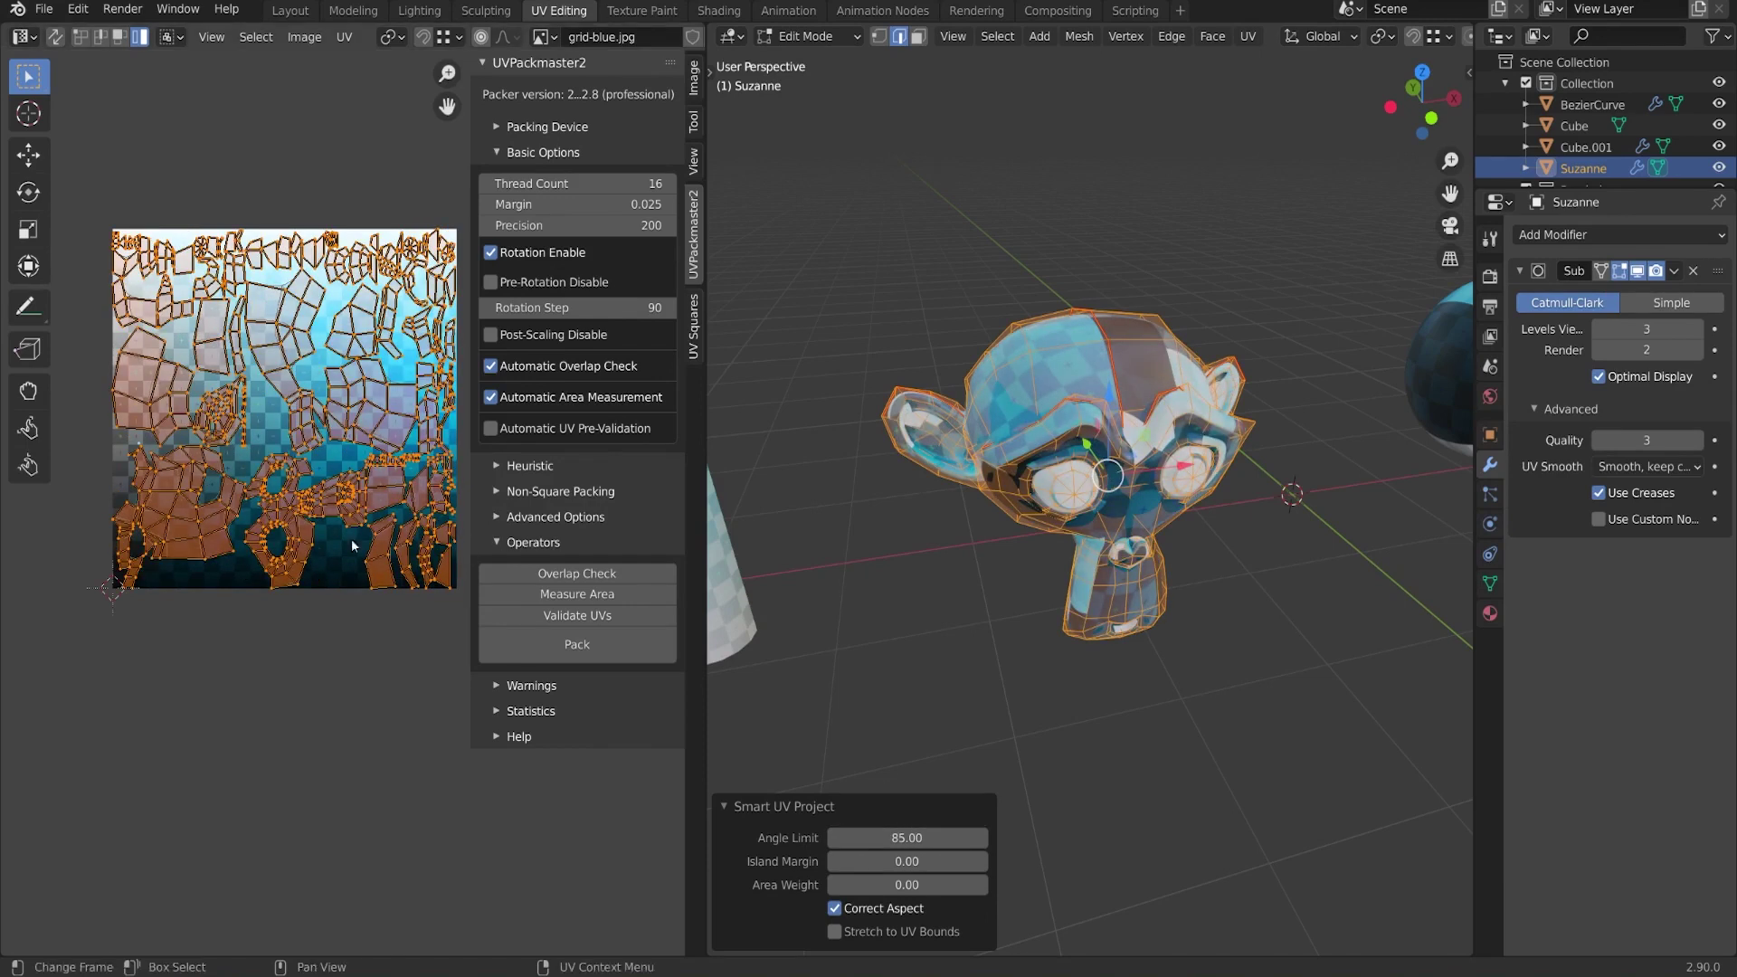
Repack the monkey head's Smart UV Project islands with UVPackmaster2
{"action": "middle_click_drag", "start_coordinate": [346, 383], "coordinate": [336, 385]}
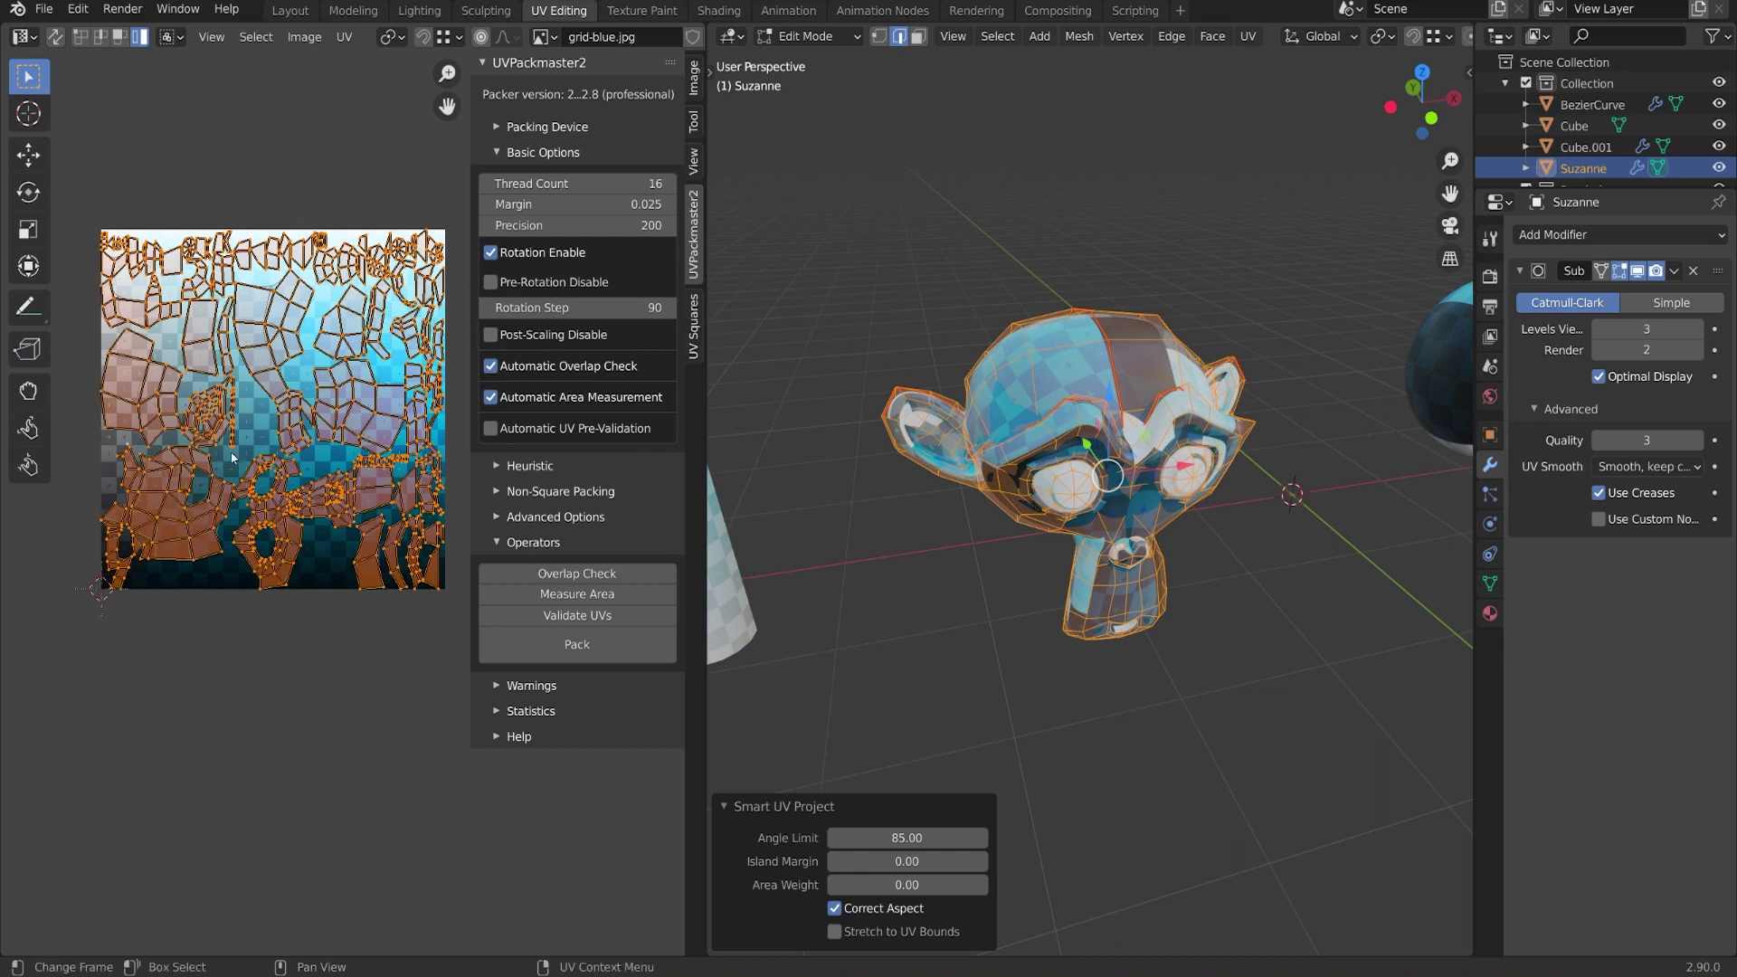
{"action": "left_click", "coordinate": [583, 661]}
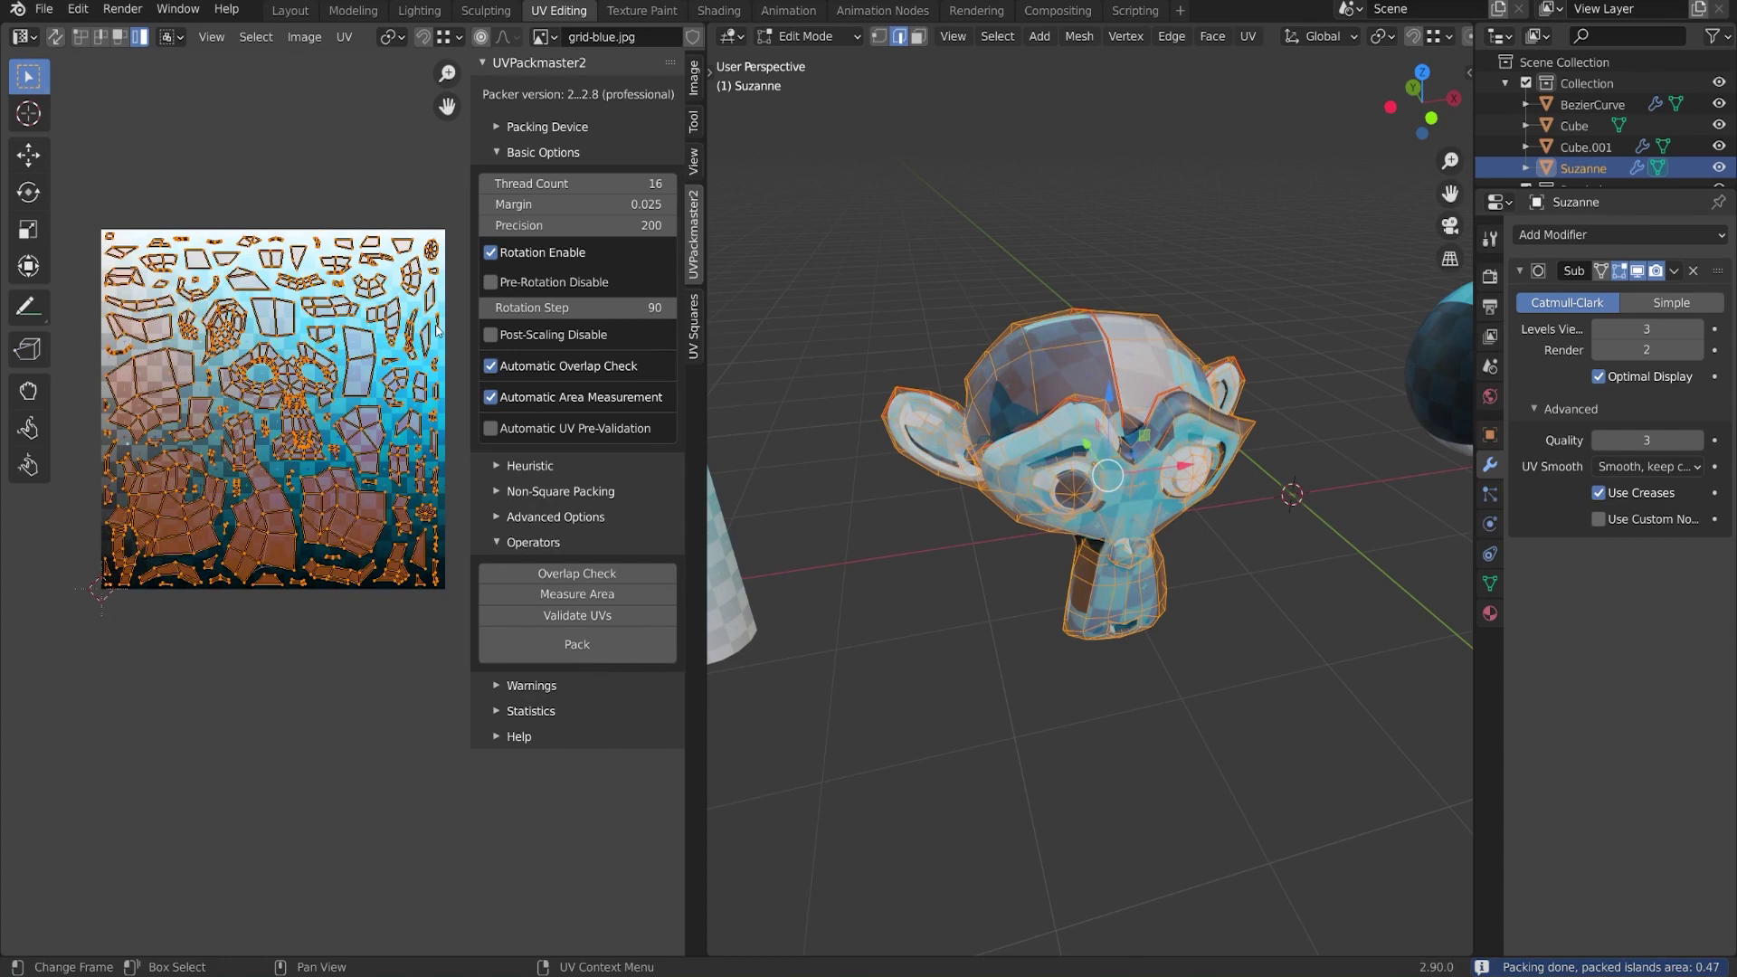
Pack the monkey head's islands with Blender's built-in Pack Islands at a 0.018 margin, and repack them with UVPackmaster2
{"action": "left_click", "coordinate": [344, 36]}
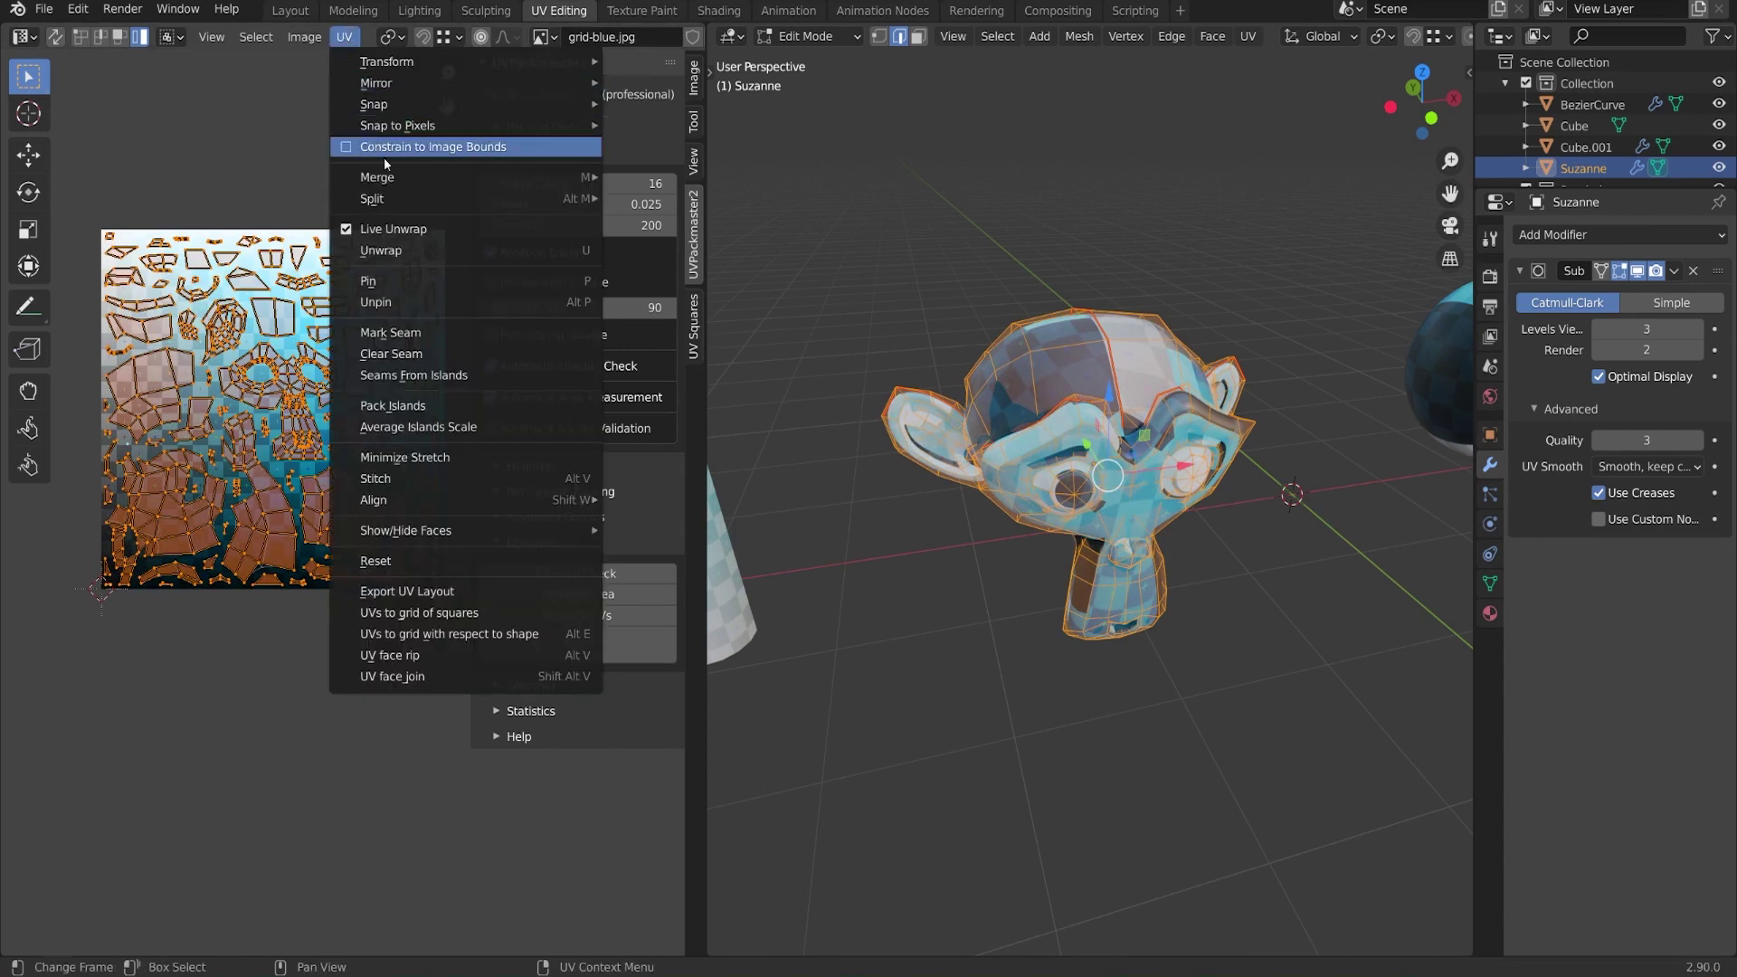
{"action": "left_click", "coordinate": [443, 405]}
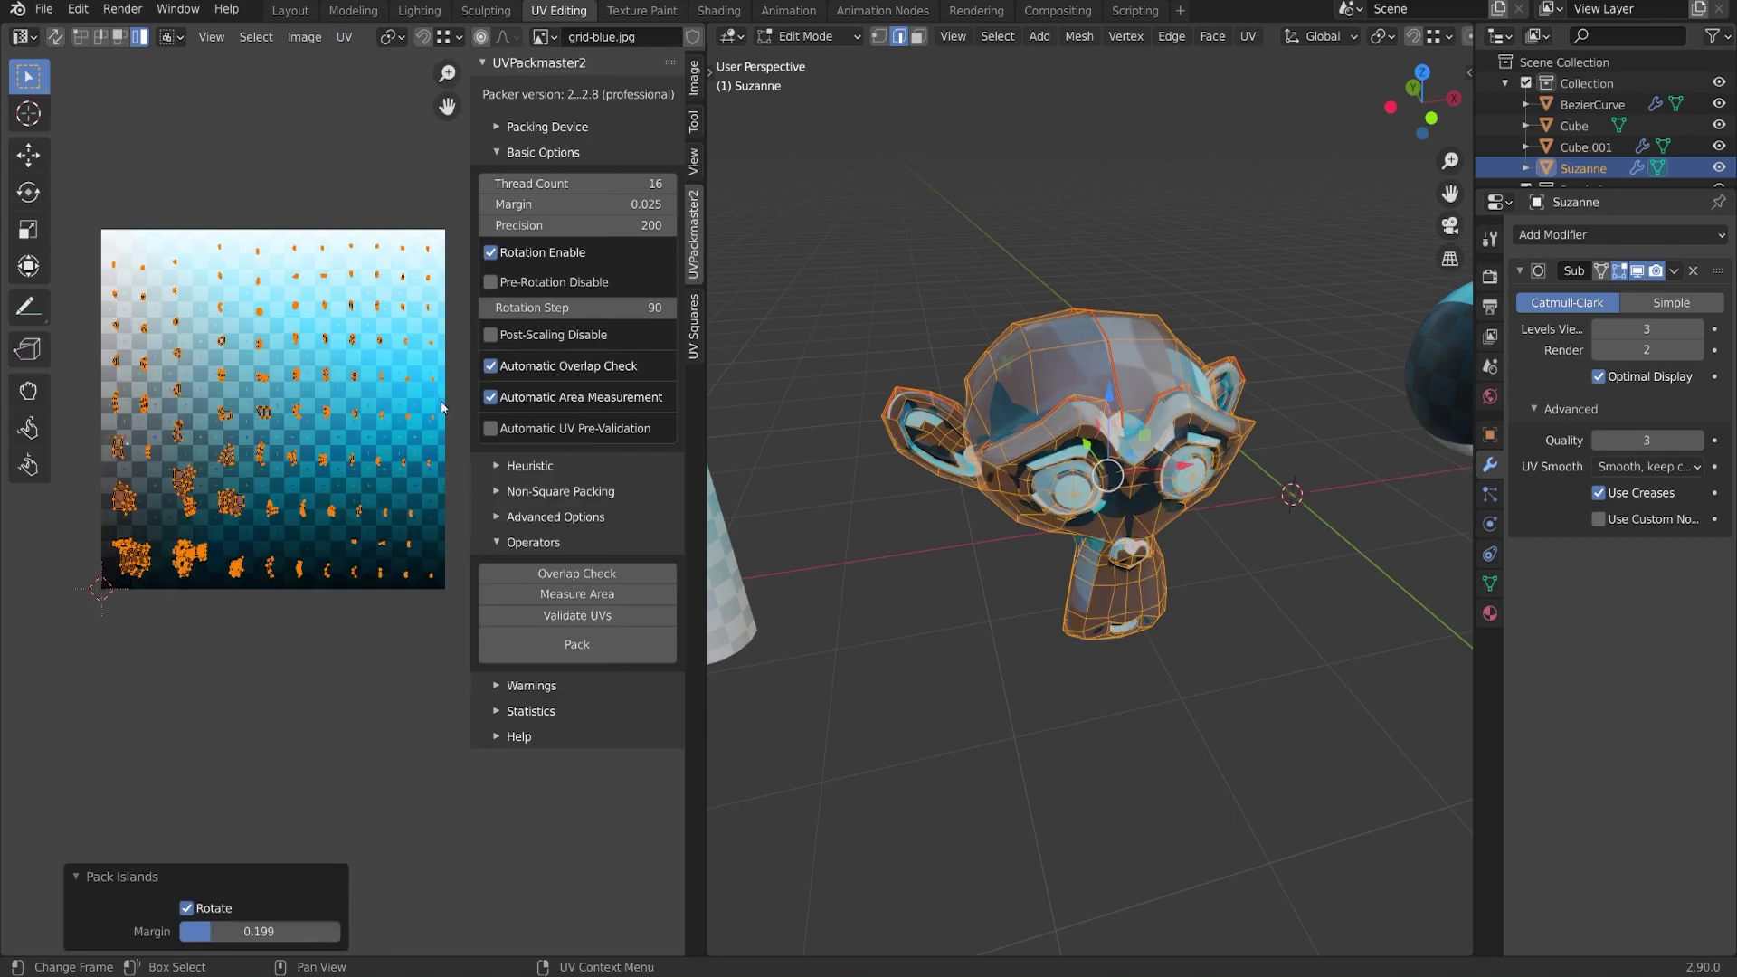
{"action": "left_click_drag", "start_coordinate": [260, 932], "coordinate": [201, 931]}
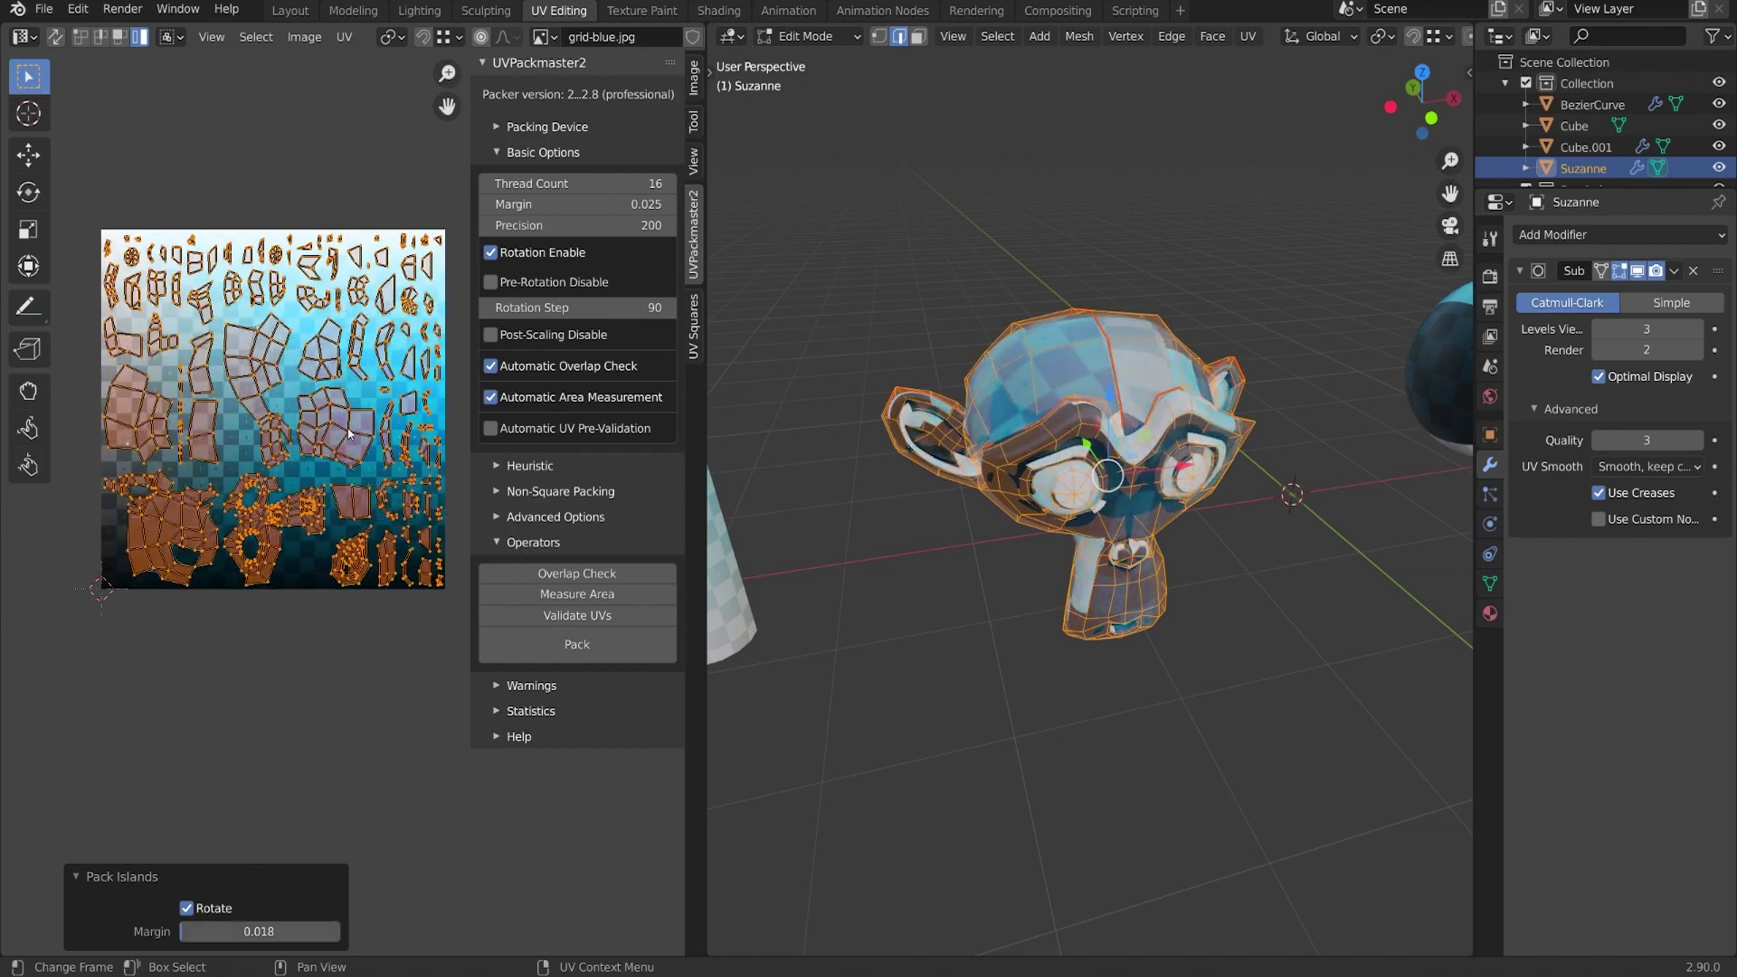
{"action": "left_click", "coordinate": [606, 649]}
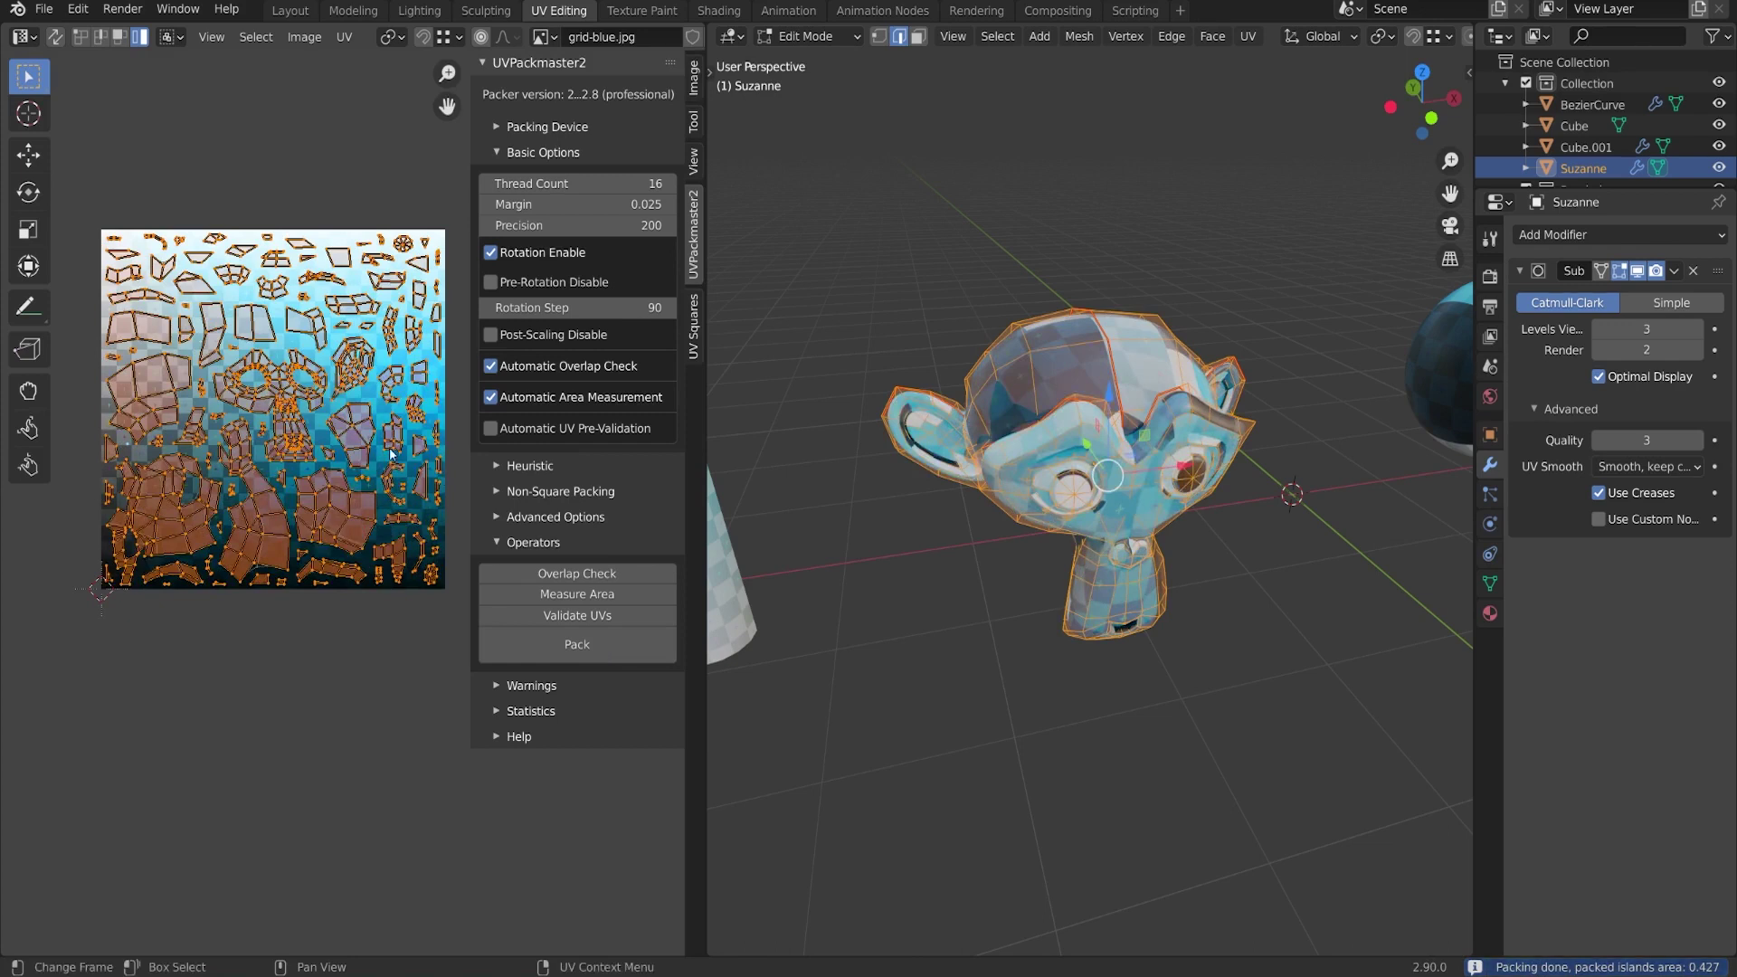
Set the basic packing margin of UVPackmaster2 to 0
{"action": "left_click", "coordinate": [624, 207]}
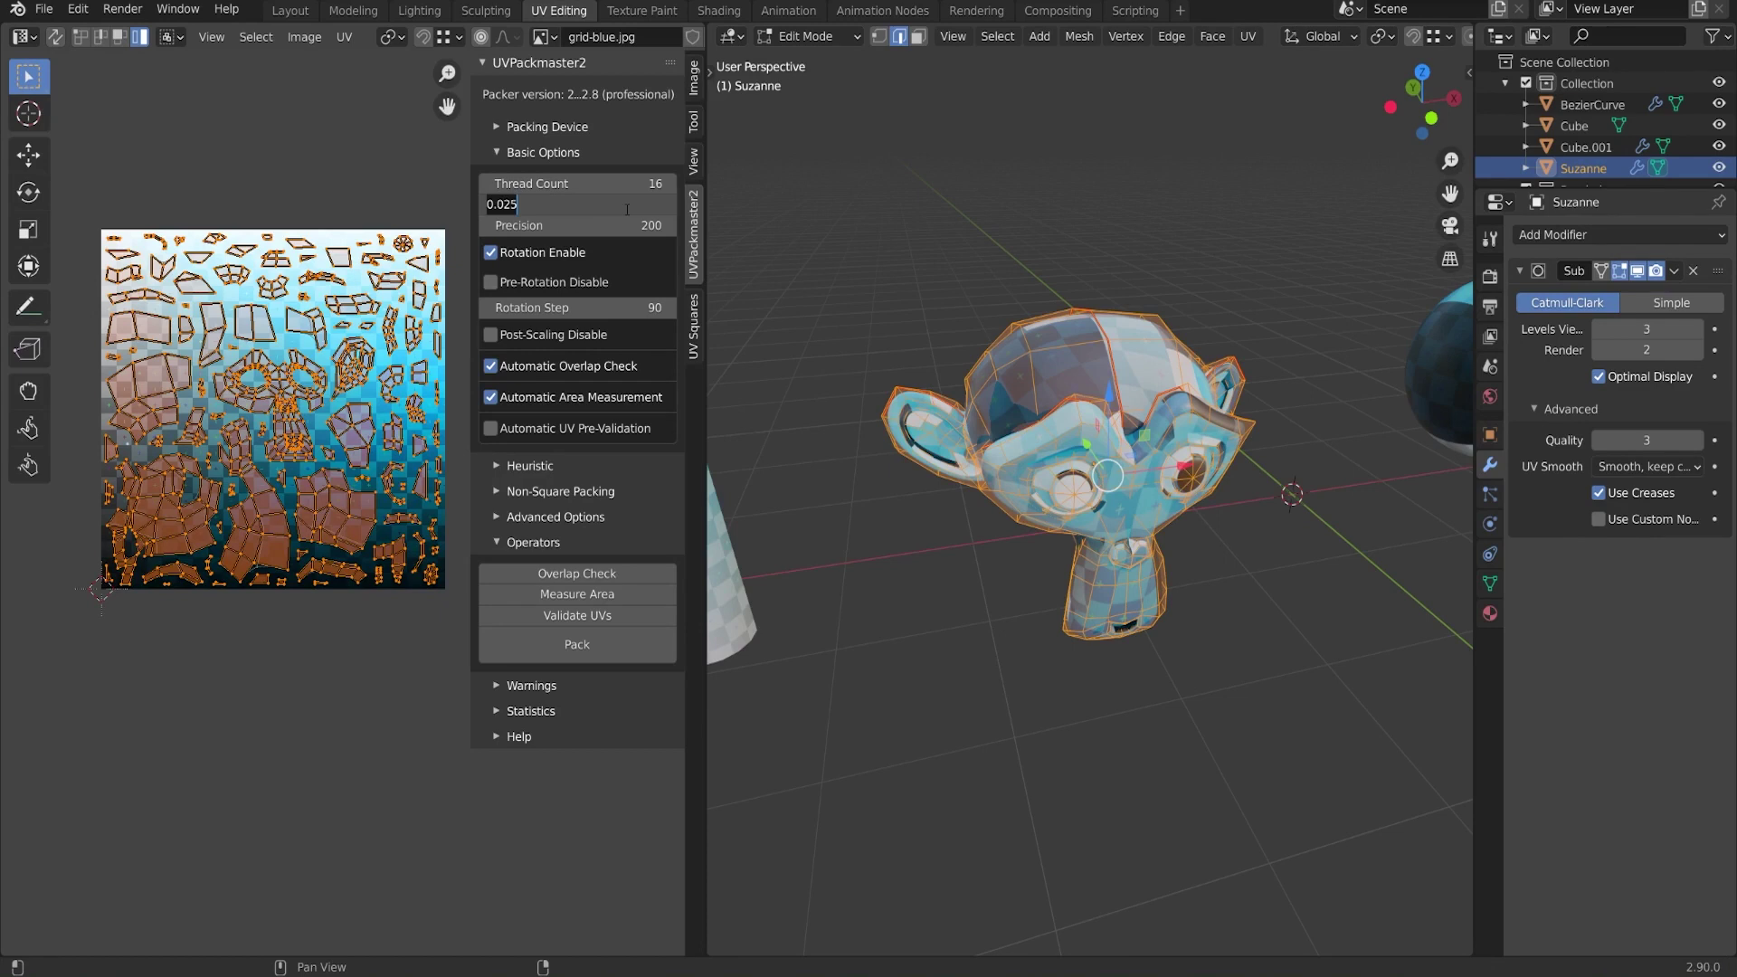
{"action": "type", "text": "0"}
{"action": "key", "text": "Return"}
Set UVPackmaster2's pixel margin to 16 in the advanced options and repack the monkey head's islands
{"action": "left_click", "coordinate": [595, 516]}
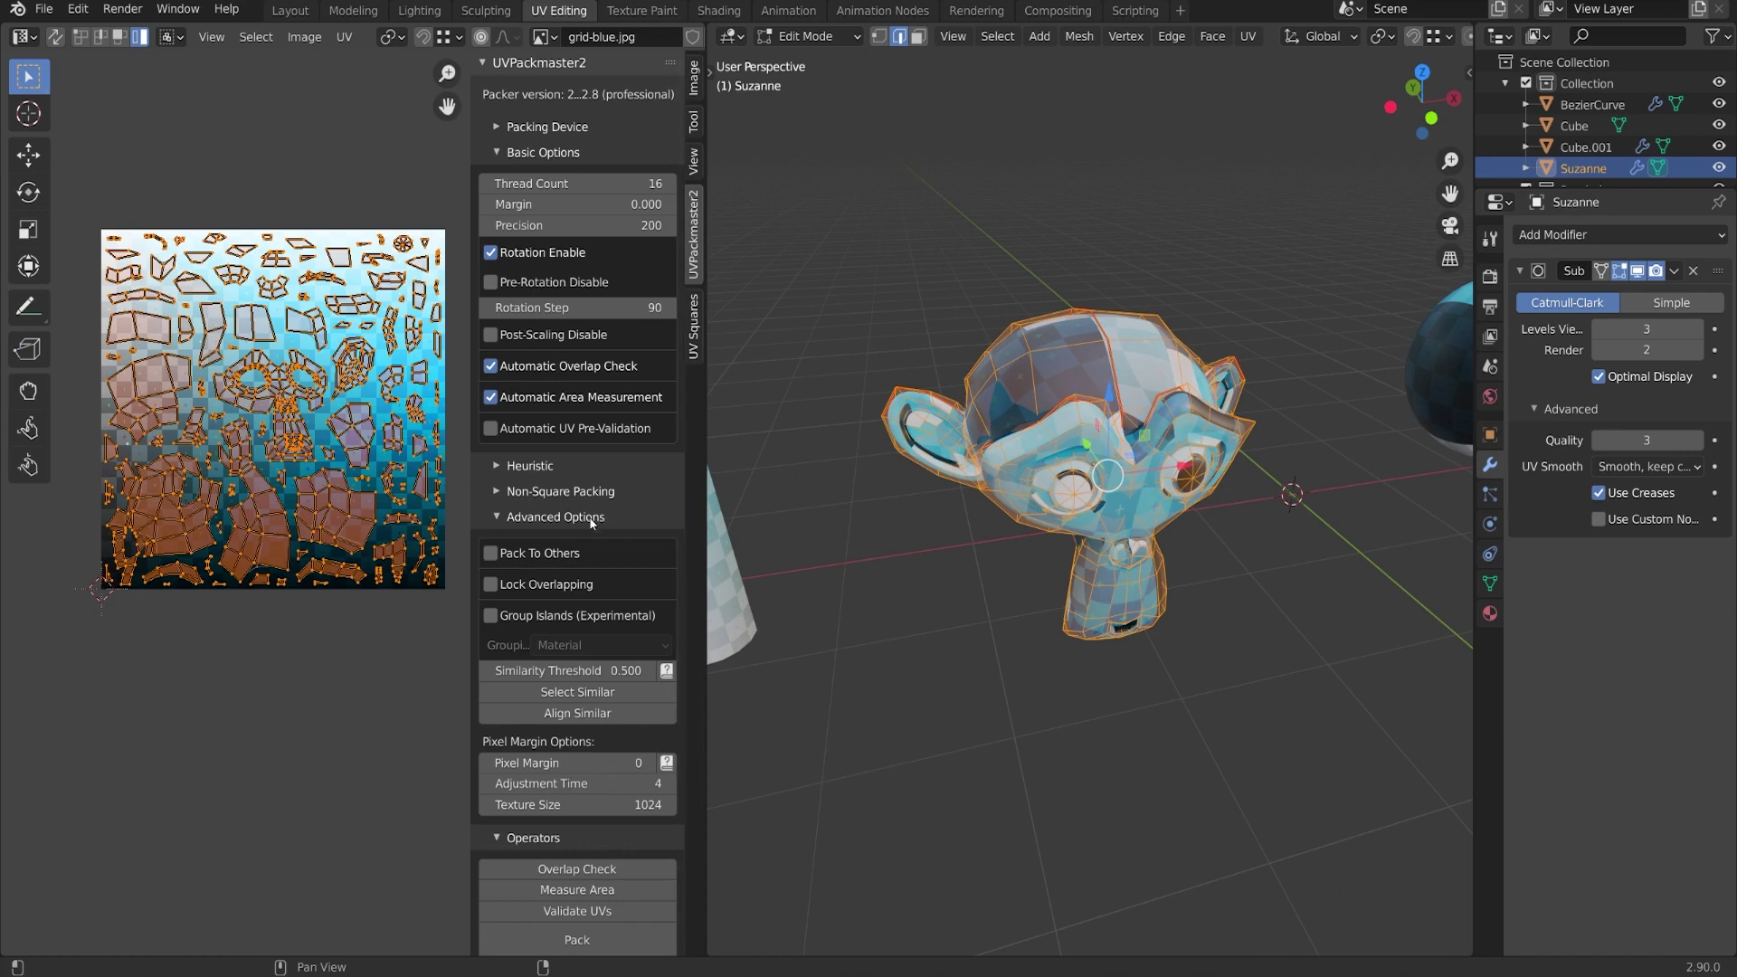
{"action": "scroll", "coordinate": [602, 625], "scroll_direction": "down", "scroll_amount": 2}
{"action": "left_click", "coordinate": [605, 678]}
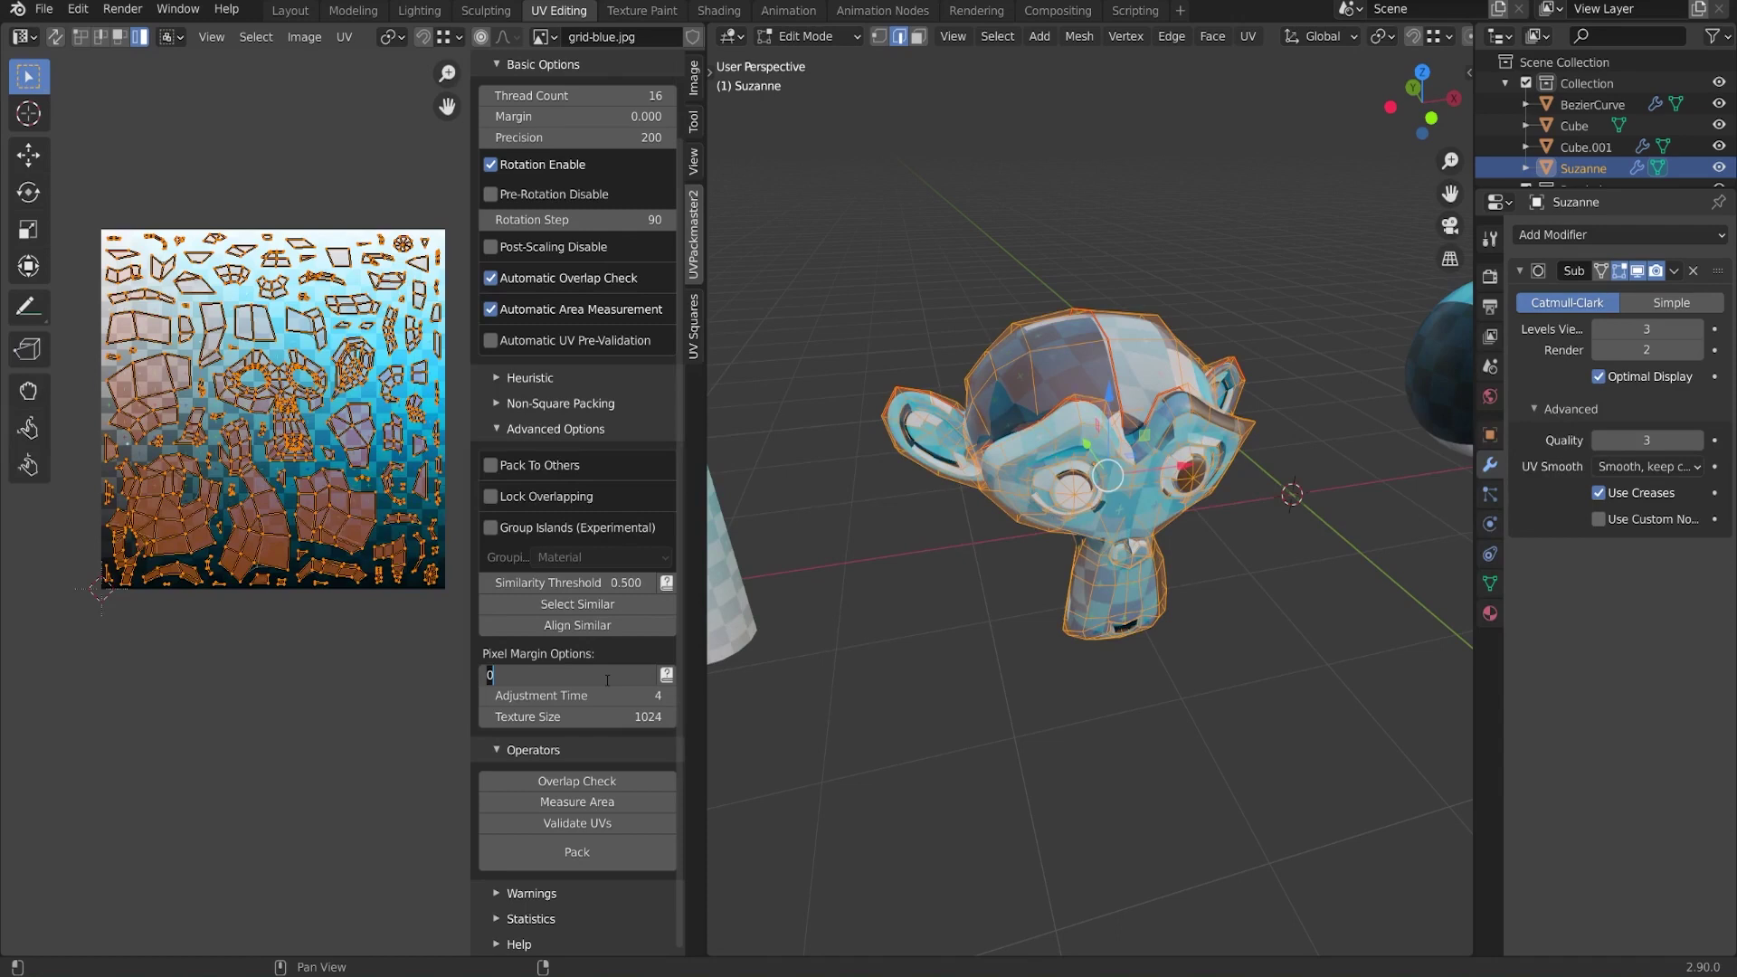
{"action": "type", "text": "16"}
{"action": "key", "text": "Return"}
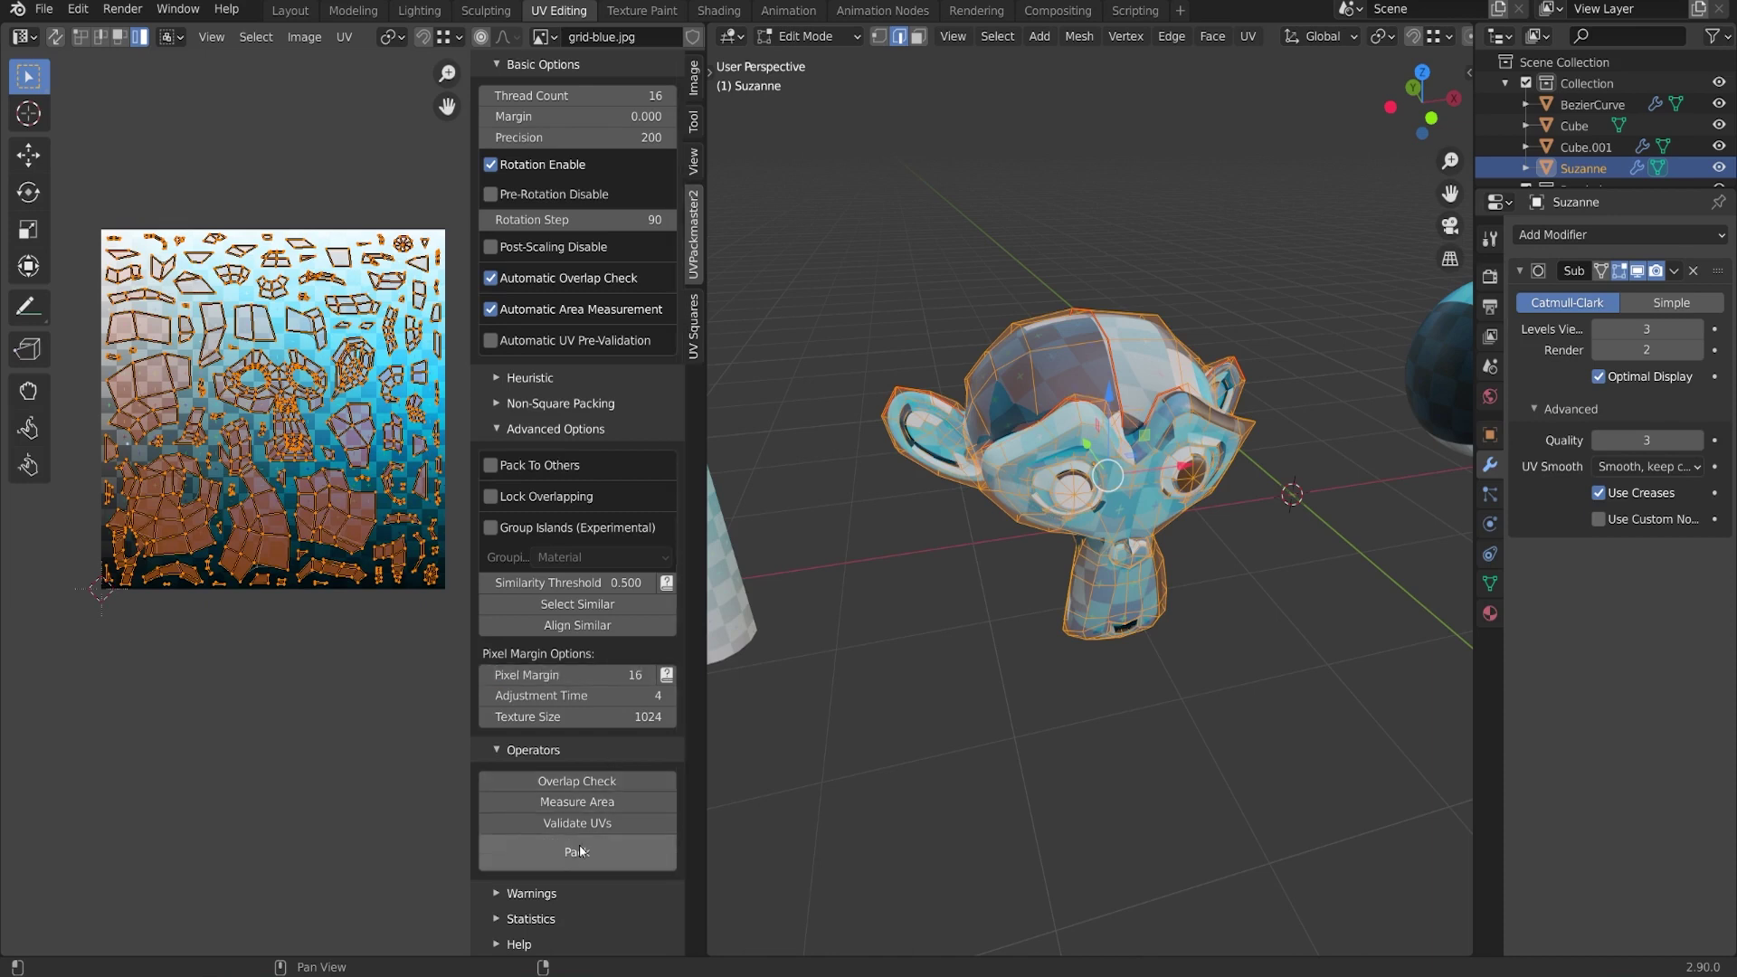
{"action": "left_click", "coordinate": [579, 851]}
Examine the spacing between the monkey head's packed islands up close, and hide the UV editor's sidebar
{"action": "middle_click_drag", "start_coordinate": [272, 407], "coordinate": [250, 425]}
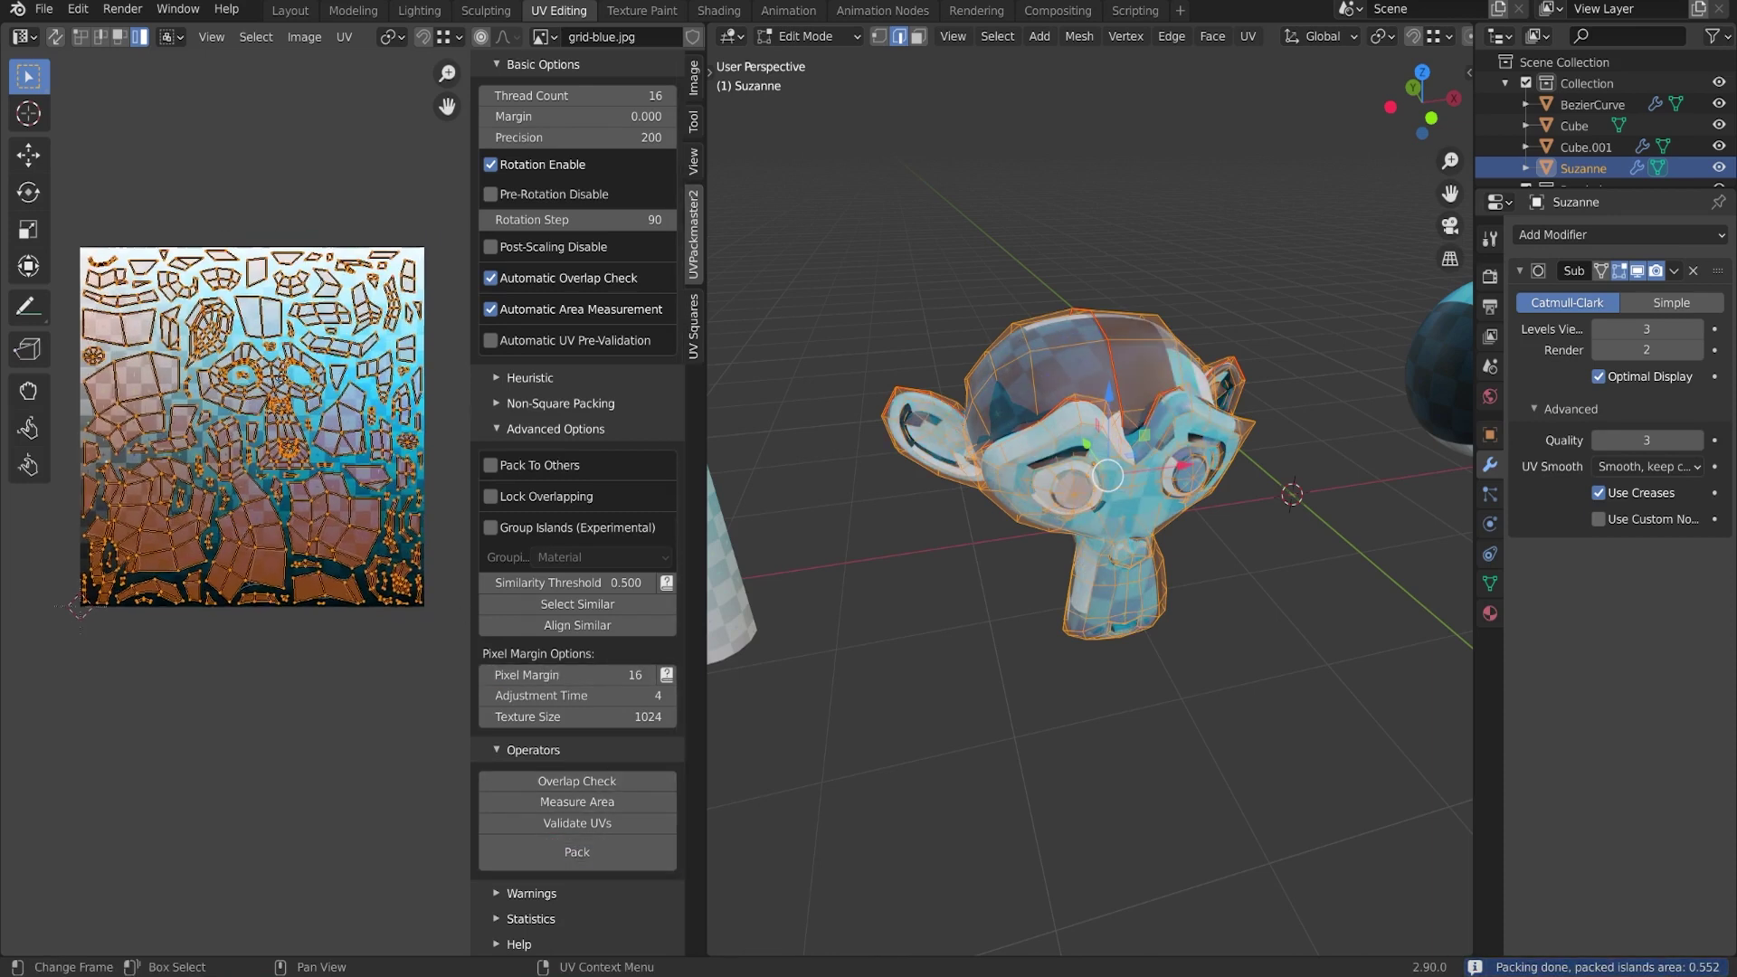
{"action": "scroll", "coordinate": [297, 422], "scroll_direction": "up", "scroll_amount": 6}
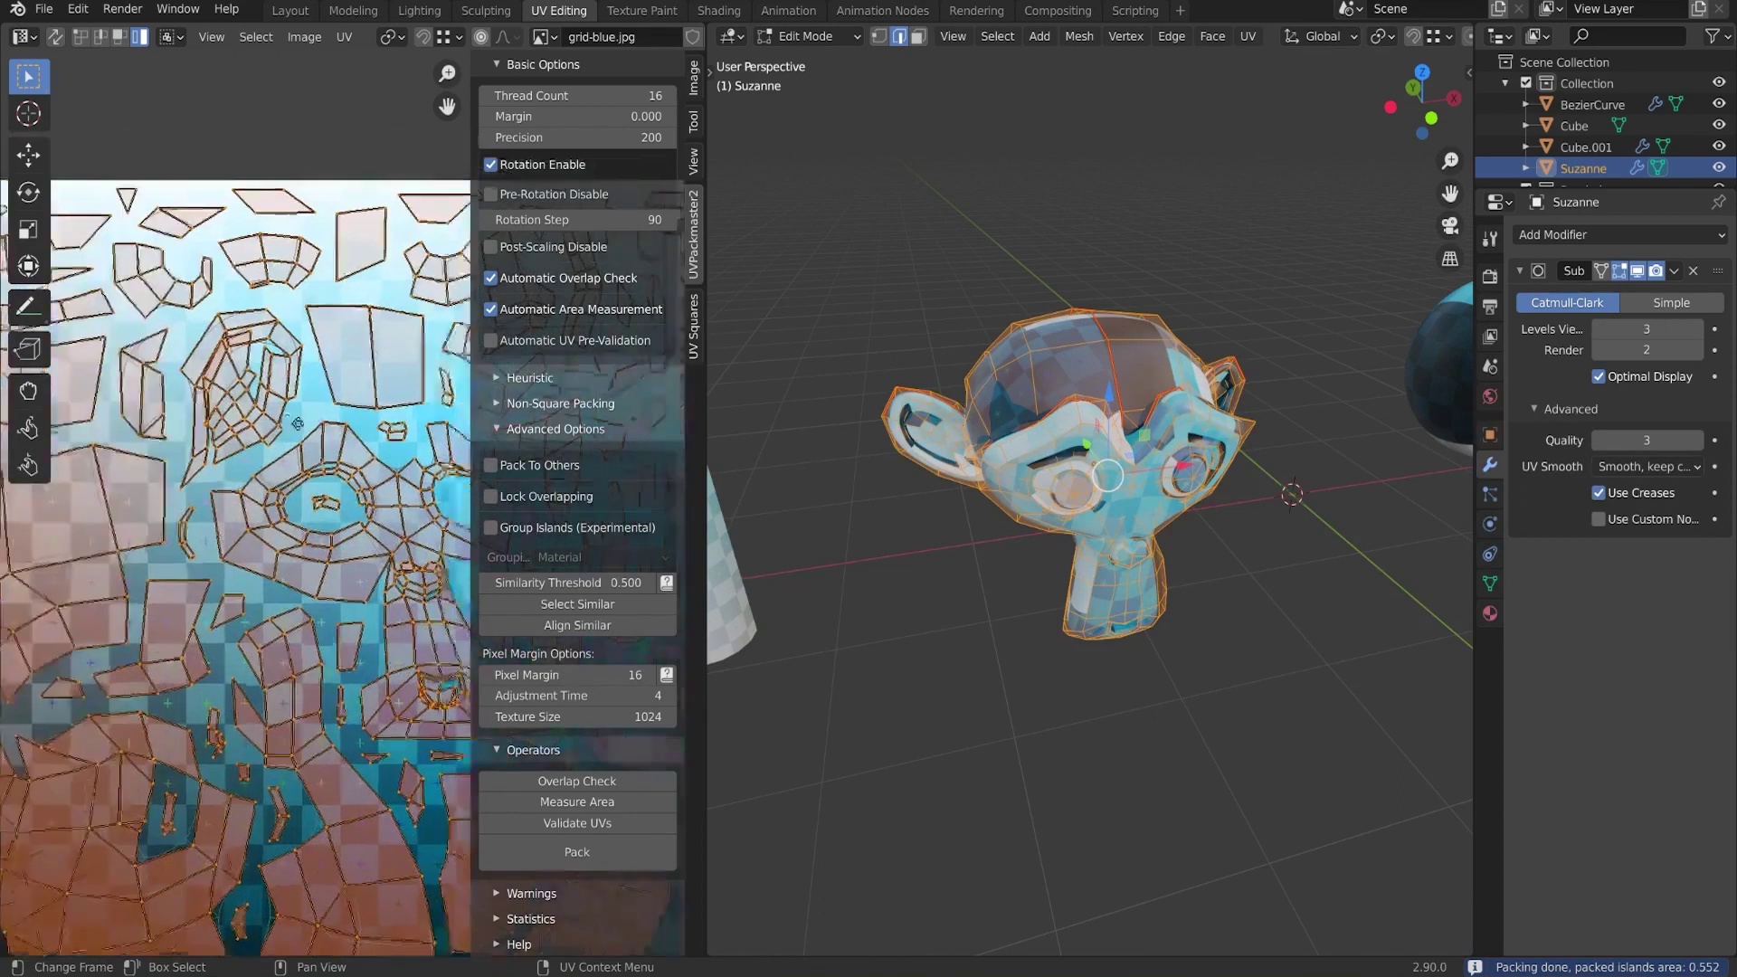
{"action": "scroll", "coordinate": [298, 422], "scroll_direction": "down", "scroll_amount": 2}
{"action": "scroll", "coordinate": [247, 493], "scroll_direction": "down", "scroll_amount": 2}
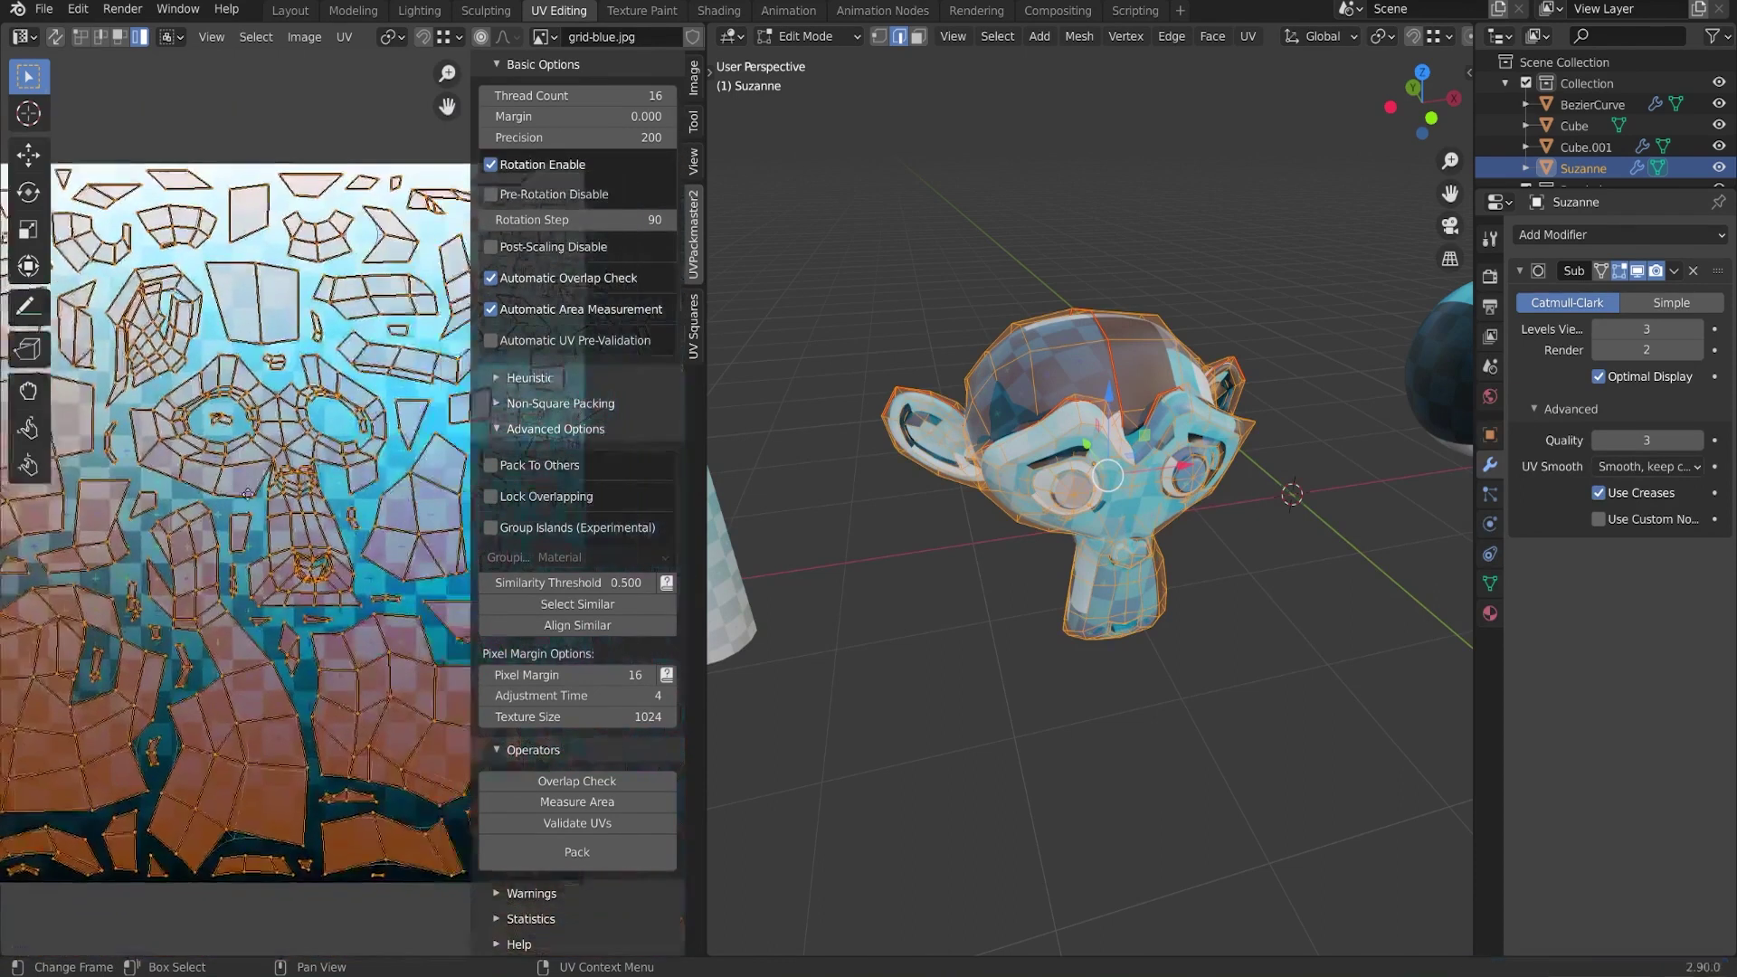
{"action": "scroll", "coordinate": [247, 493], "scroll_direction": "down", "scroll_amount": 1}
{"action": "key", "text": "n"}
{"action": "scroll", "coordinate": [305, 653], "scroll_direction": "down", "scroll_amount": 1}
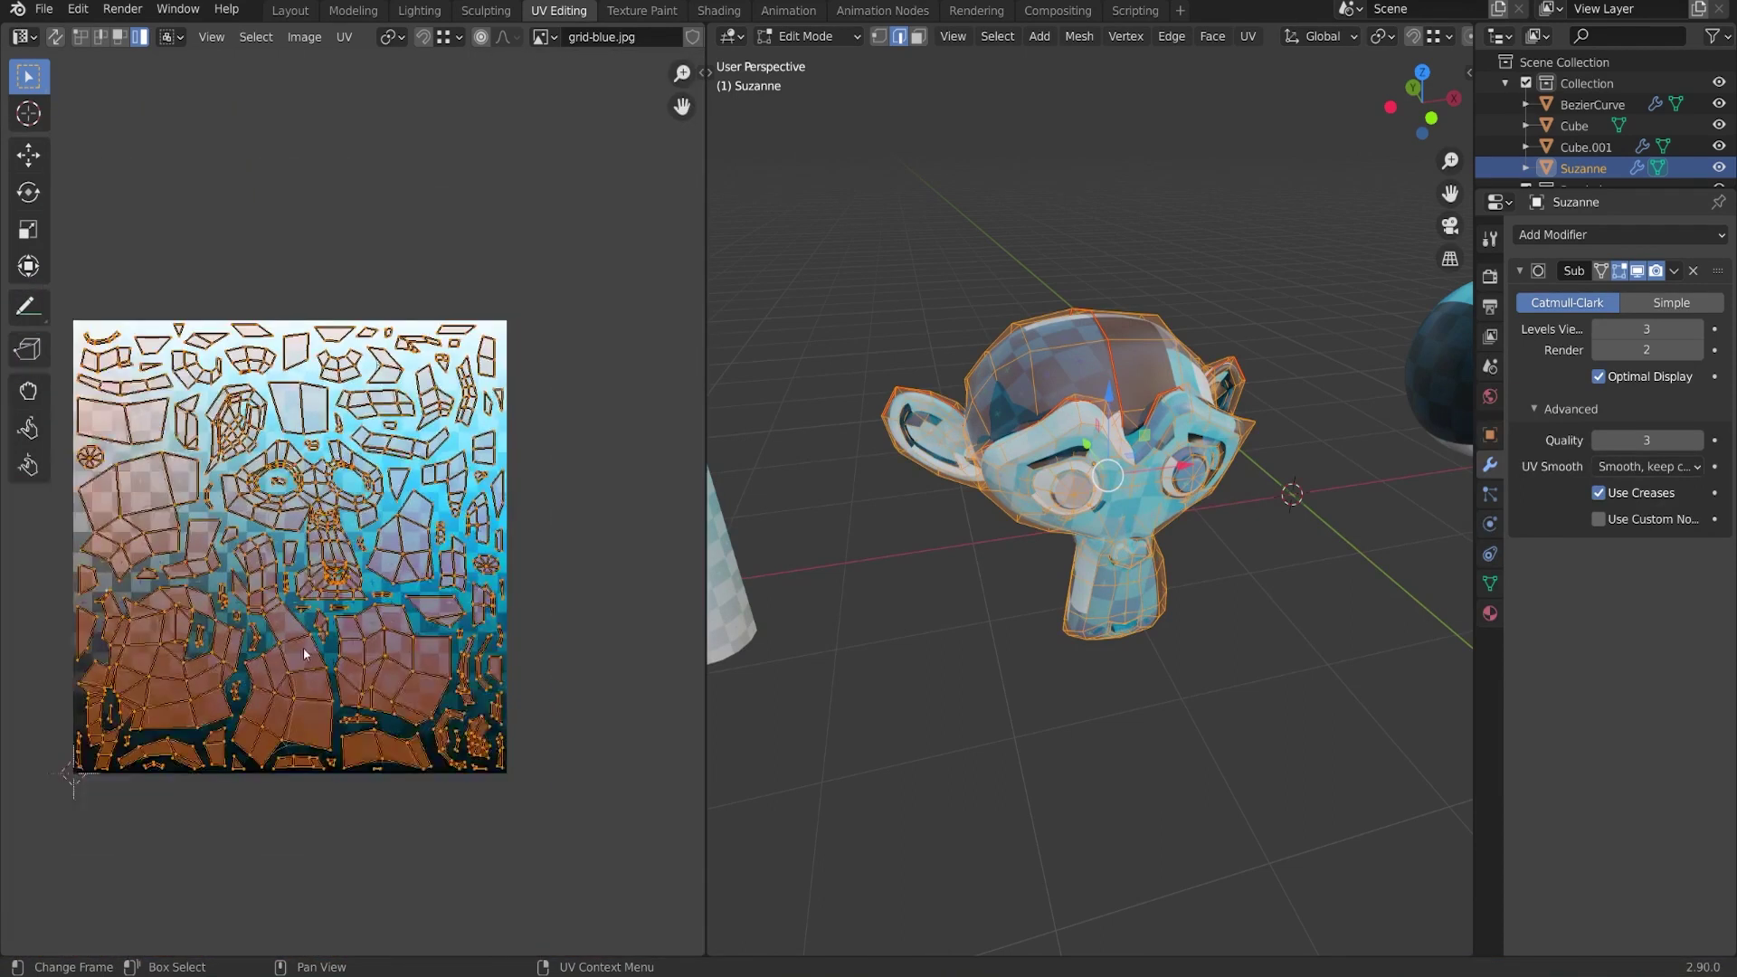
{"action": "scroll", "coordinate": [392, 584], "scroll_direction": "up", "scroll_amount": 1}
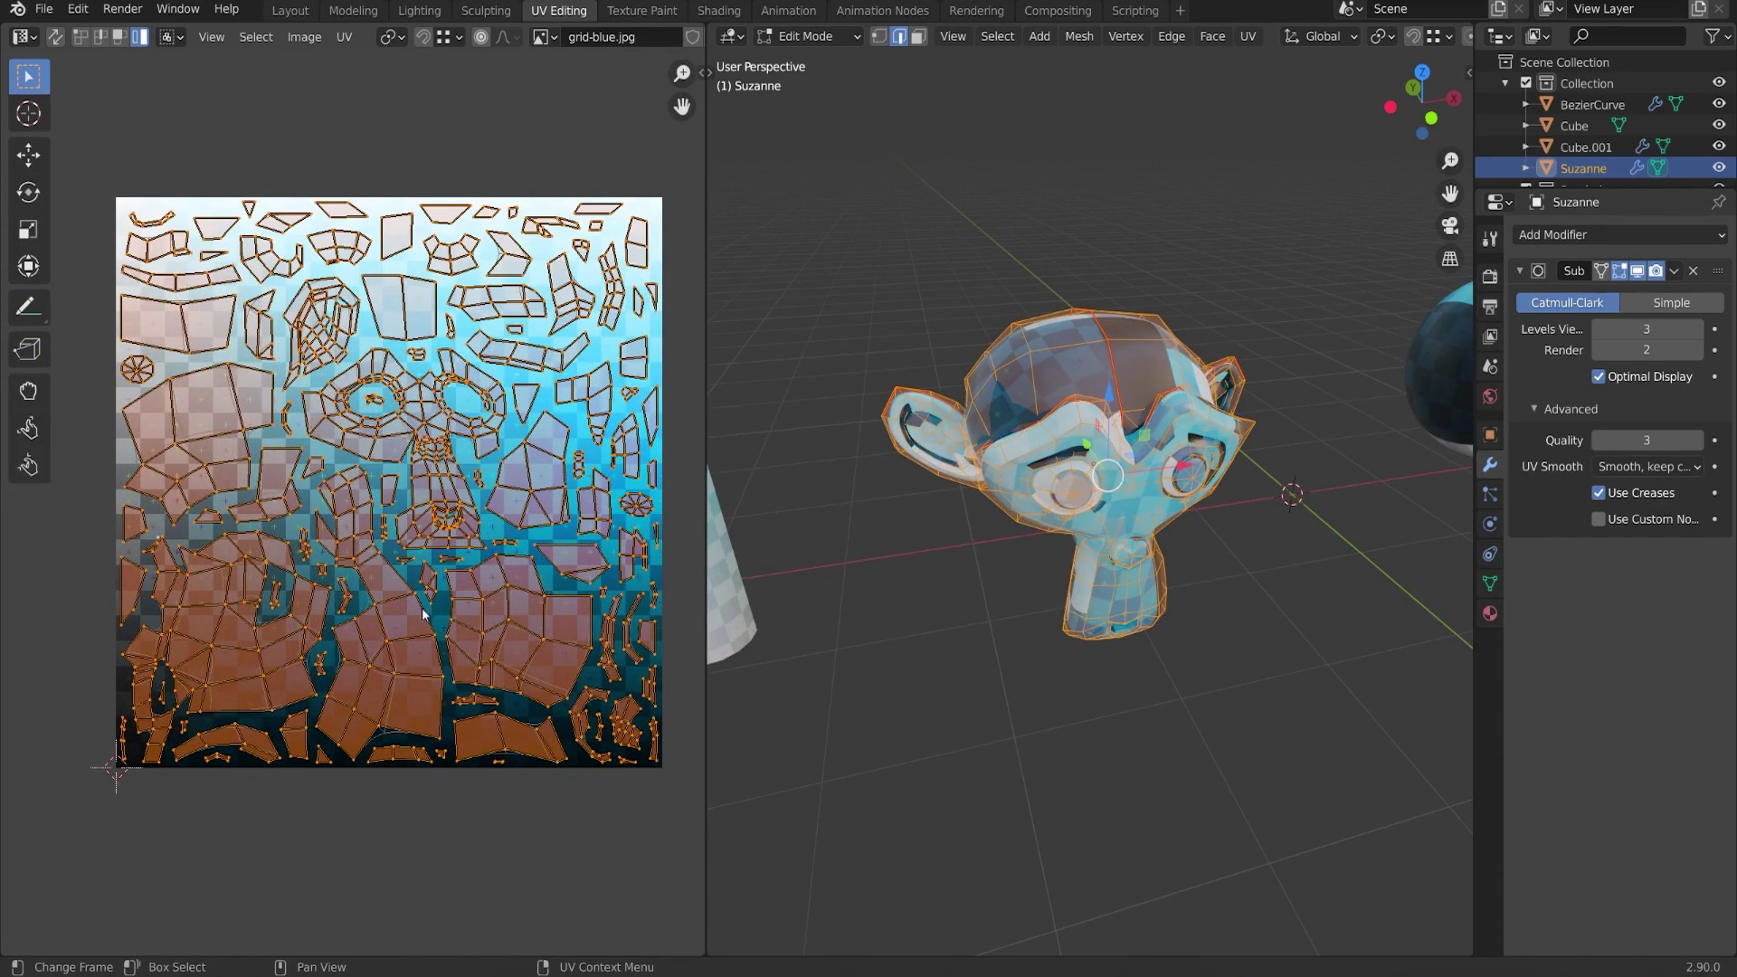
Unwrap the monkey head along its marked seams with the standard Unwrap operation
{"action": "key", "text": "u"}
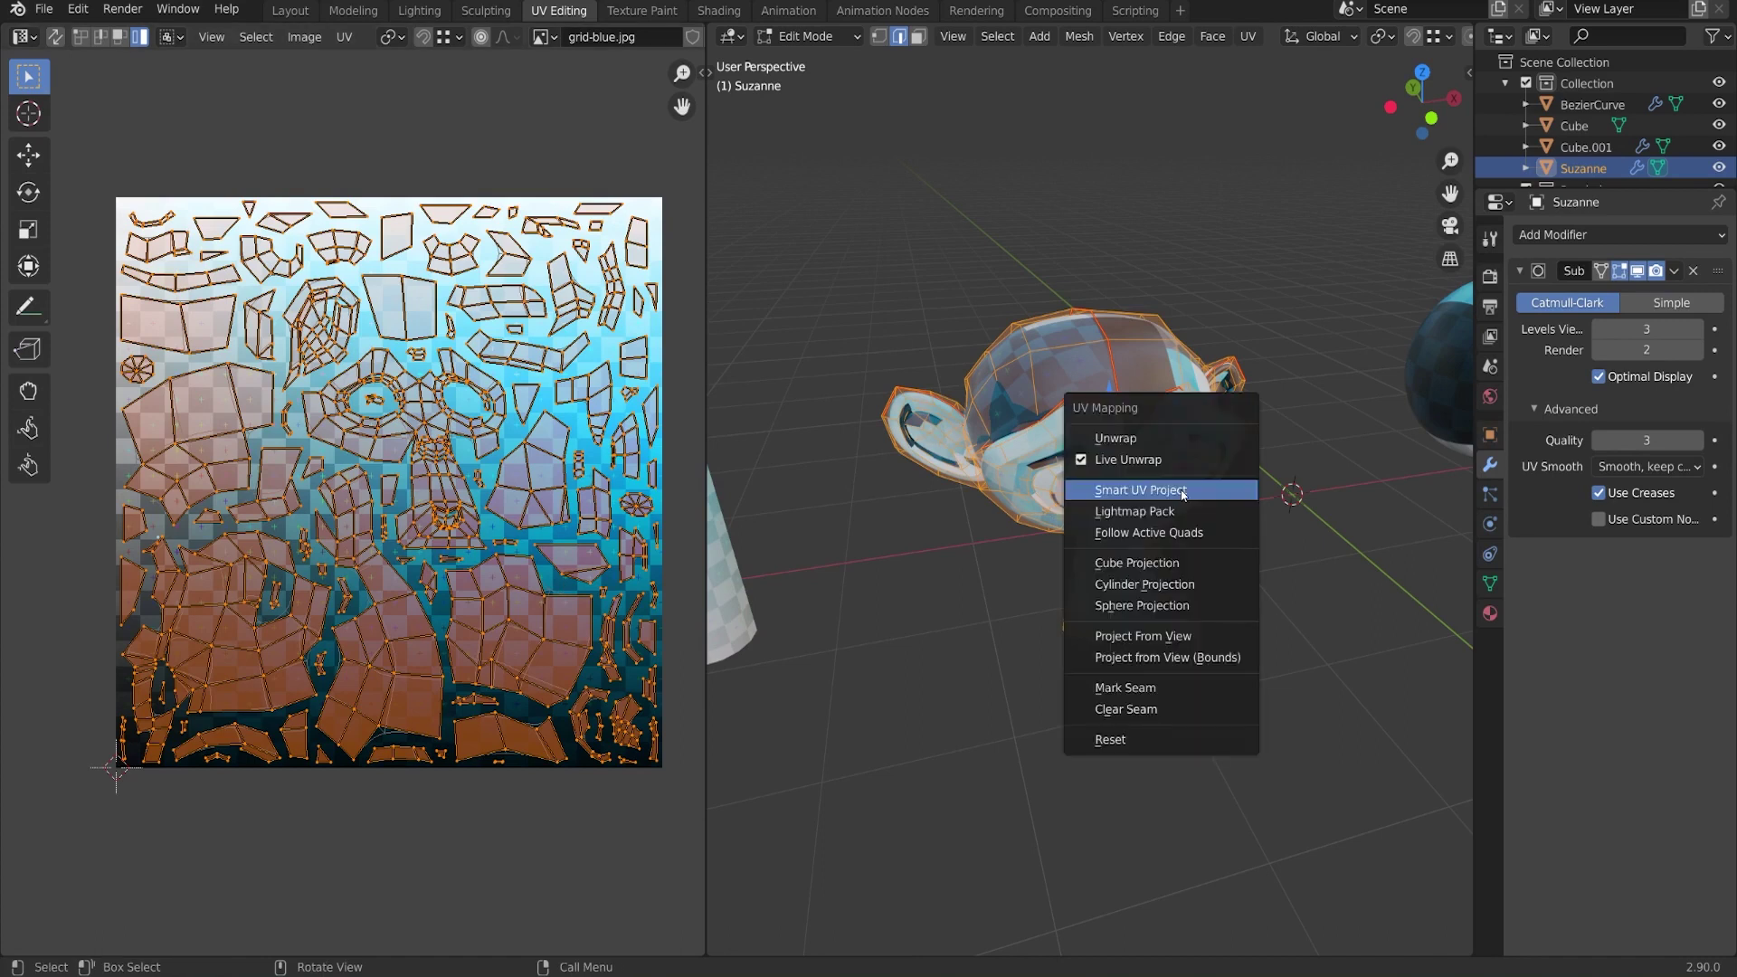
{"action": "left_click", "coordinate": [1153, 435]}
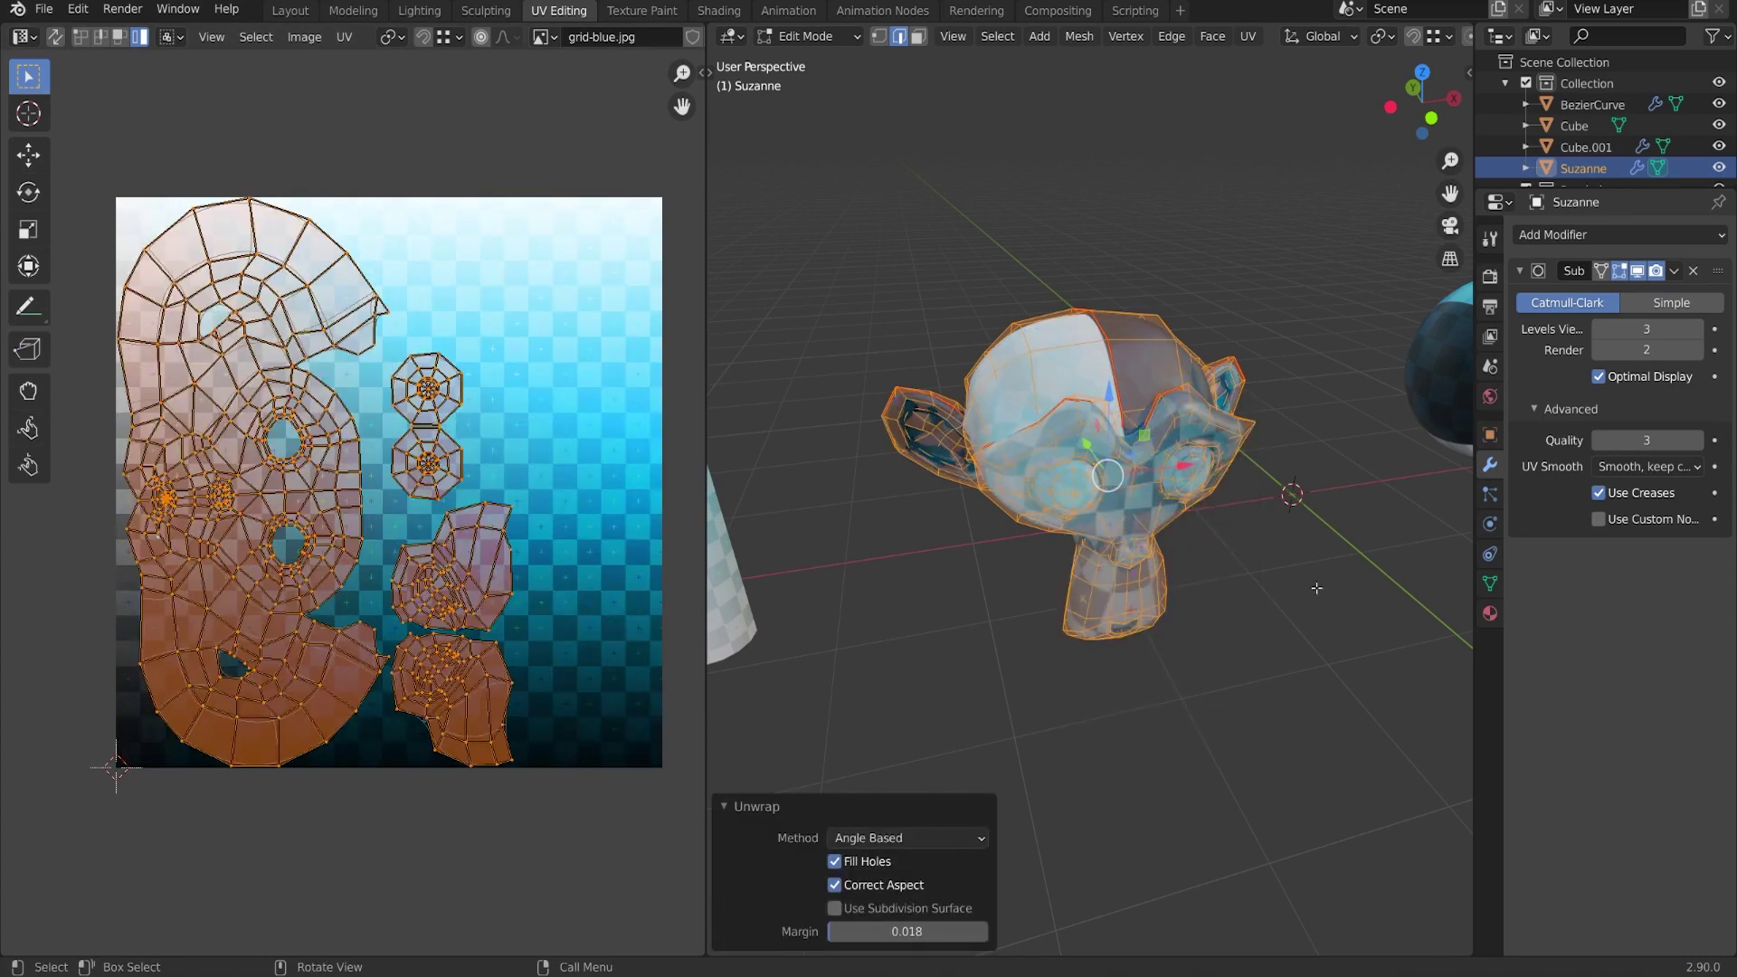
{"action": "scroll", "coordinate": [1312, 597], "scroll_direction": "down", "scroll_amount": 4}
{"action": "middle_click_drag", "start_coordinate": [1336, 564], "coordinate": [1344, 543]}
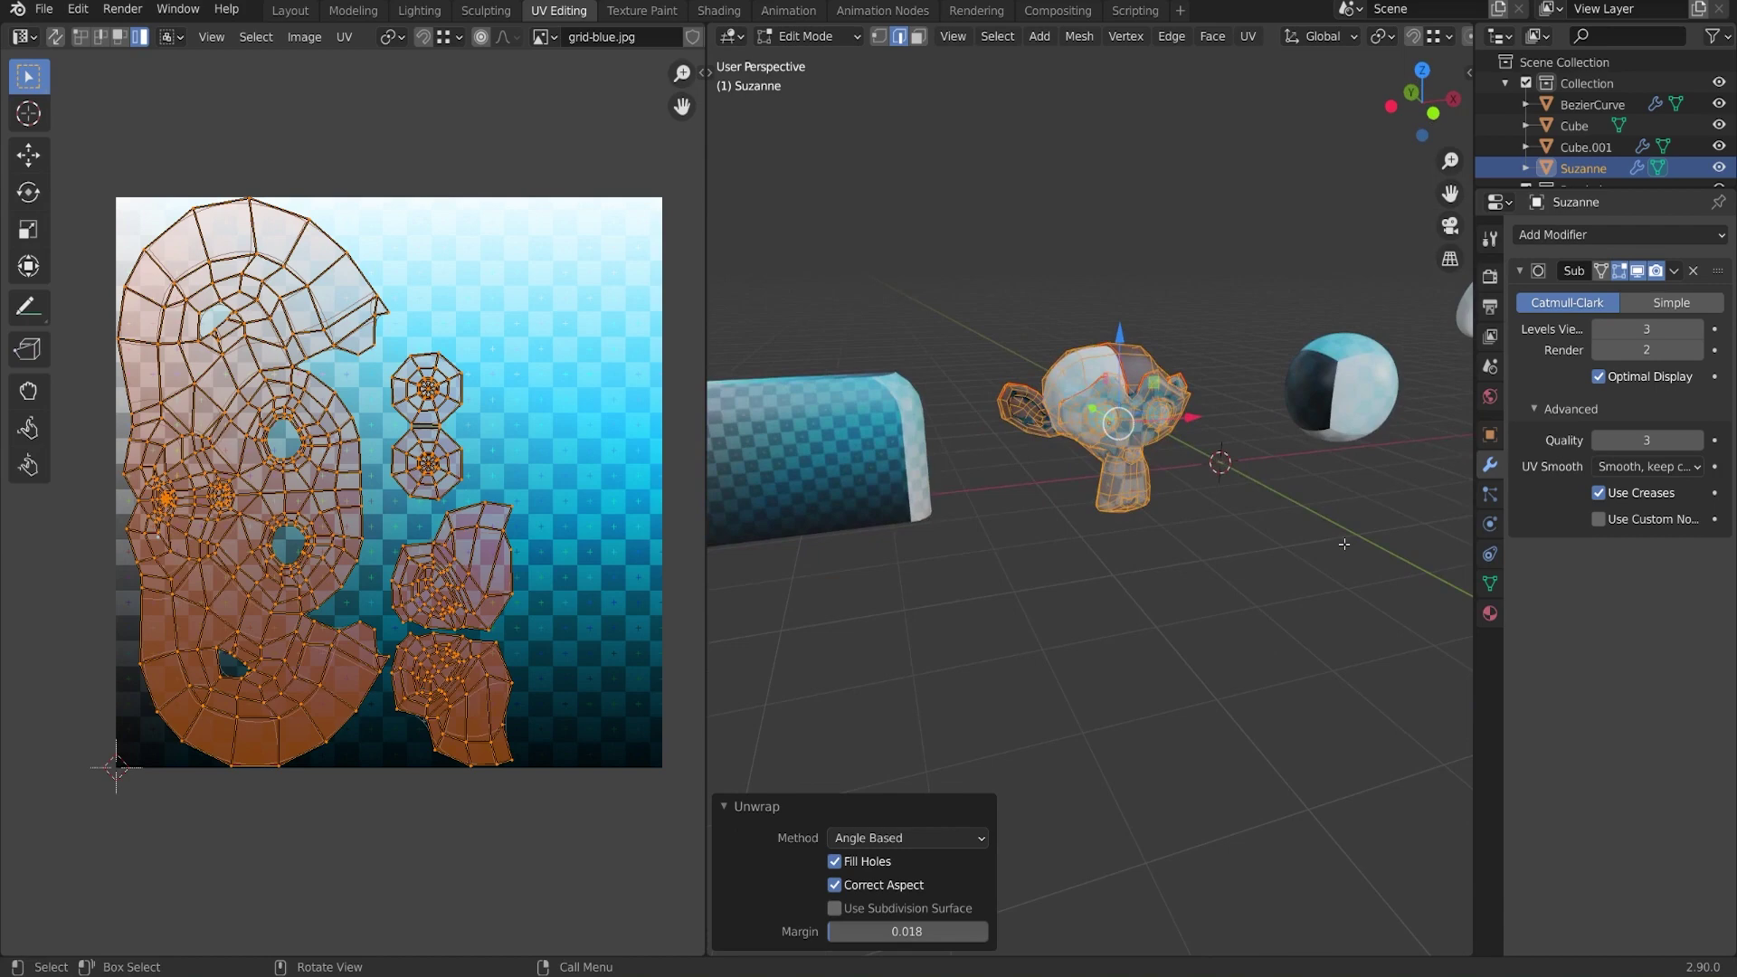